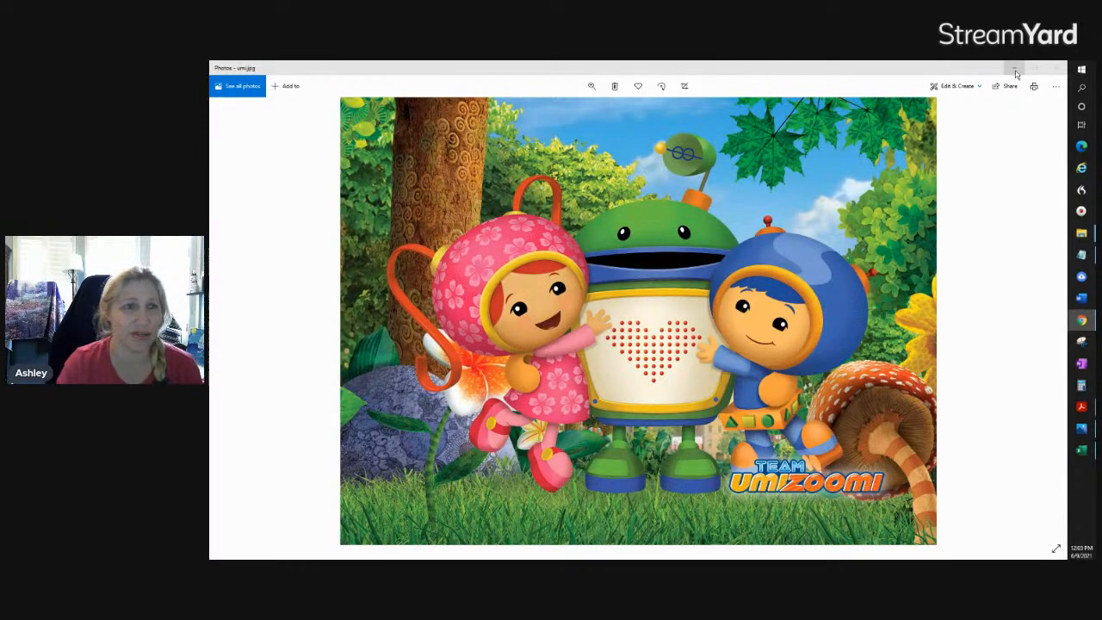
Switch from the photo to the Canva book cover design and add a blank page after page 3
left_click(1017, 74)
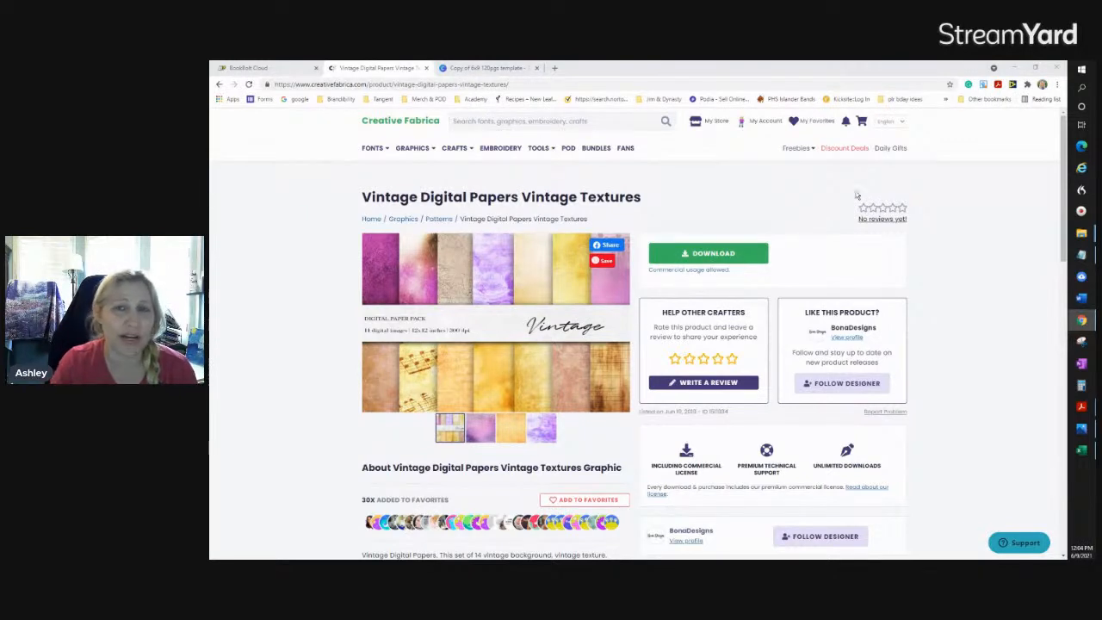
left_click(486, 69)
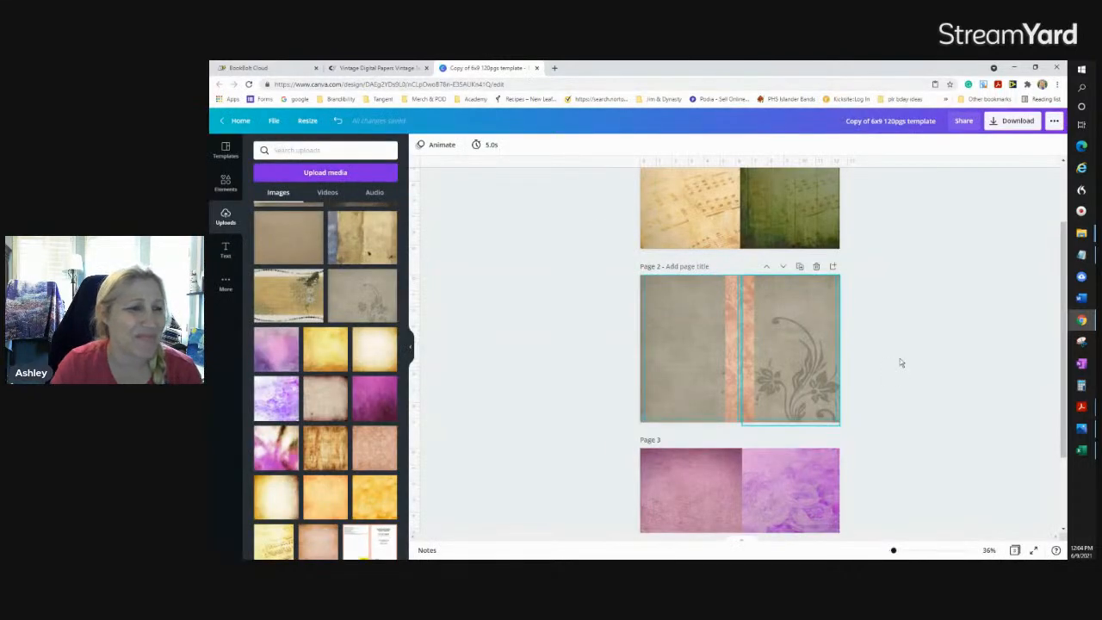
scroll(900, 361, "up", 2)
scroll(877, 324, "down", 4)
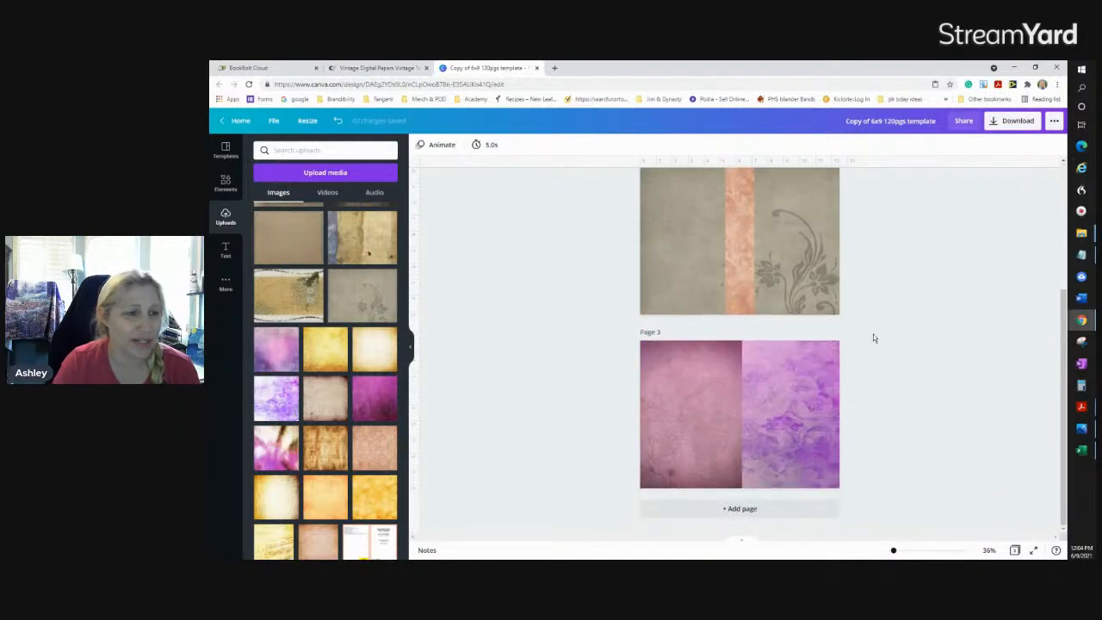
scroll(929, 338, "up", 2)
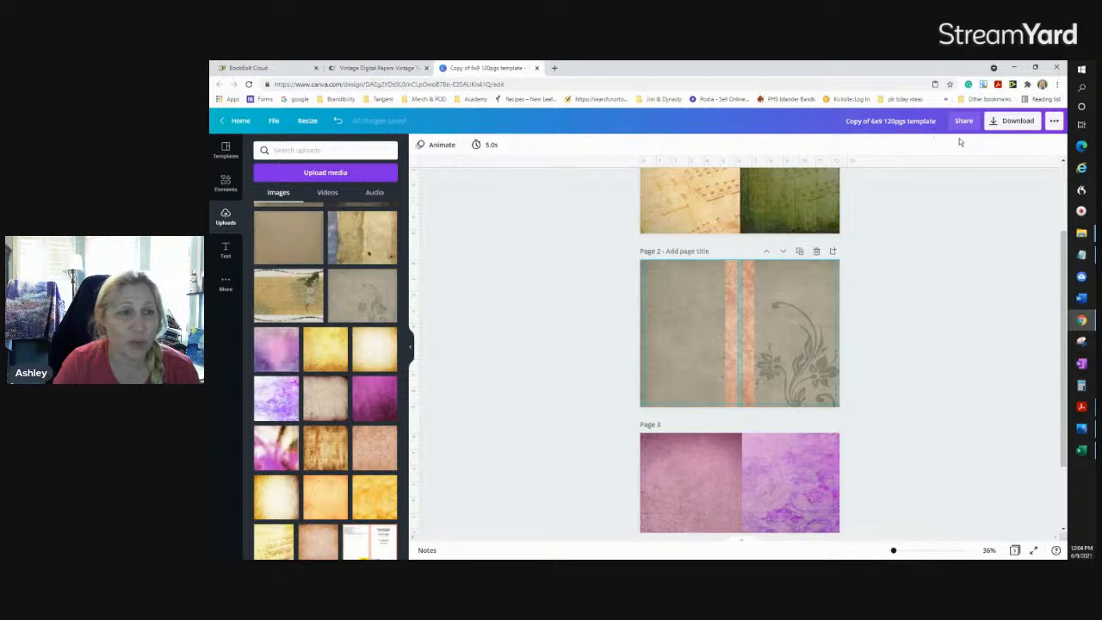
scroll(871, 400, "down", 2)
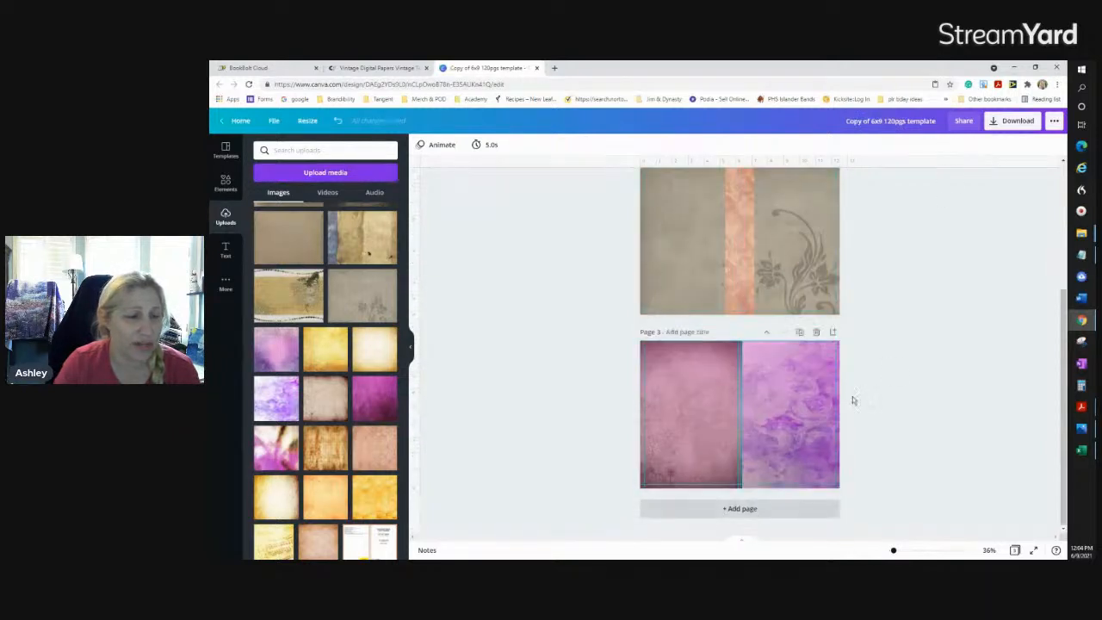
scroll(851, 399, "up", 4)
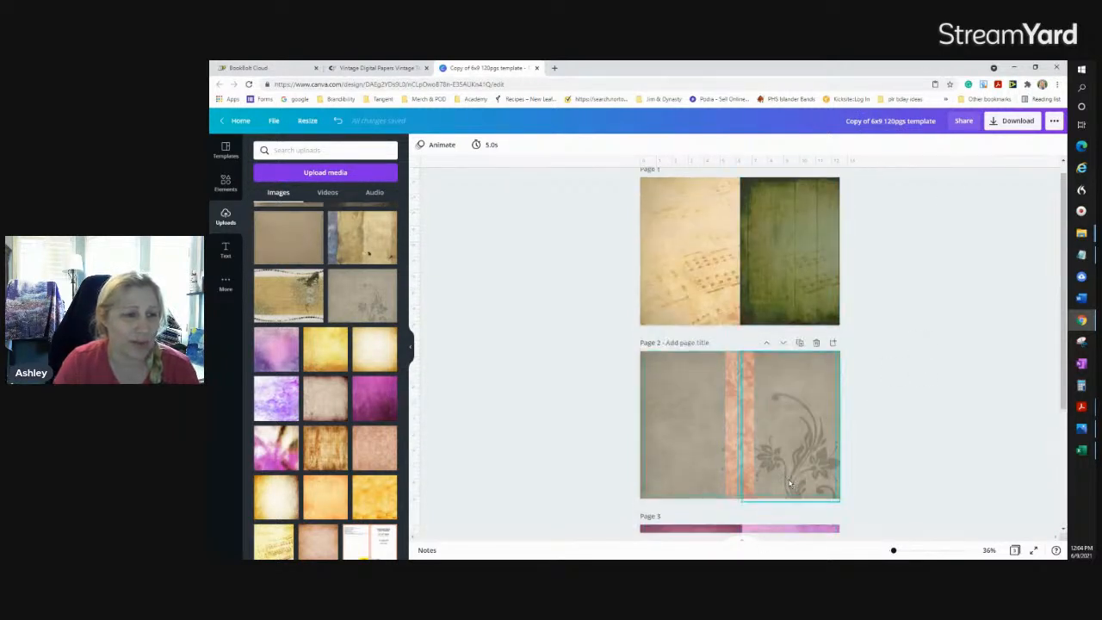
scroll(775, 448, "down", 4)
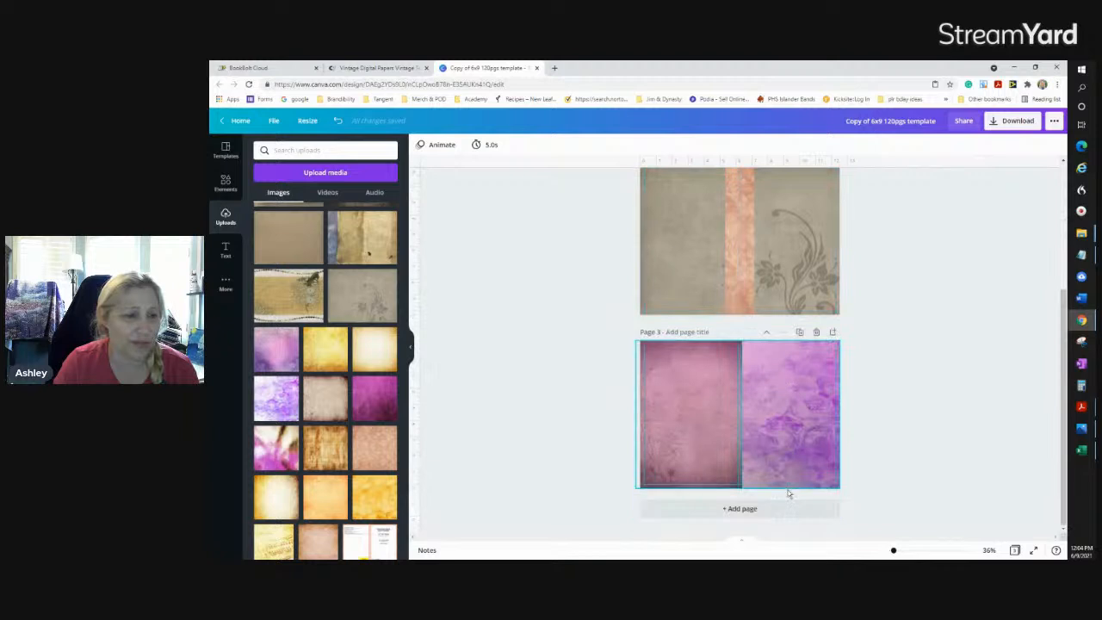
left_click(740, 509)
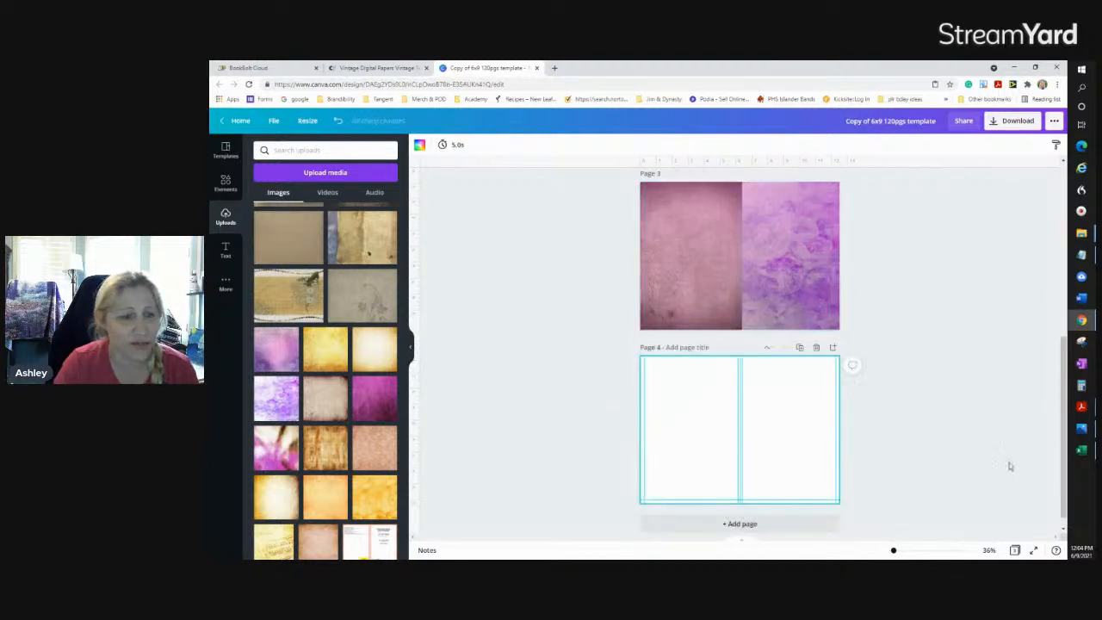
Place a horizontal margin guide just inside the top edge of page 4, in line with the other margin guides
left_click_drag(893, 552, 921, 552)
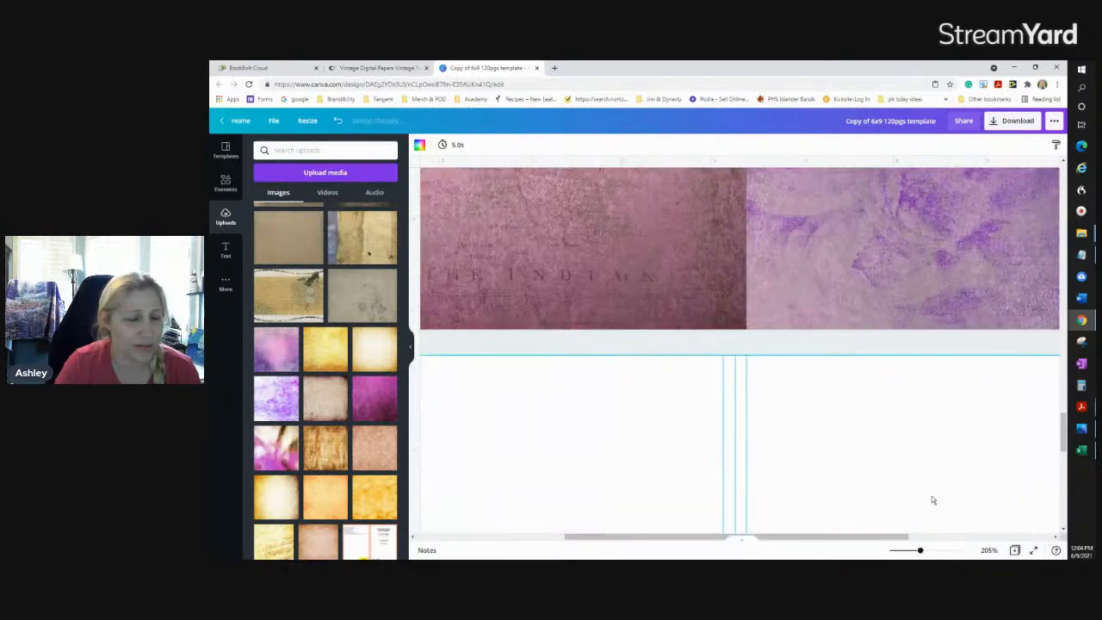
left_click_drag(921, 552, 896, 551)
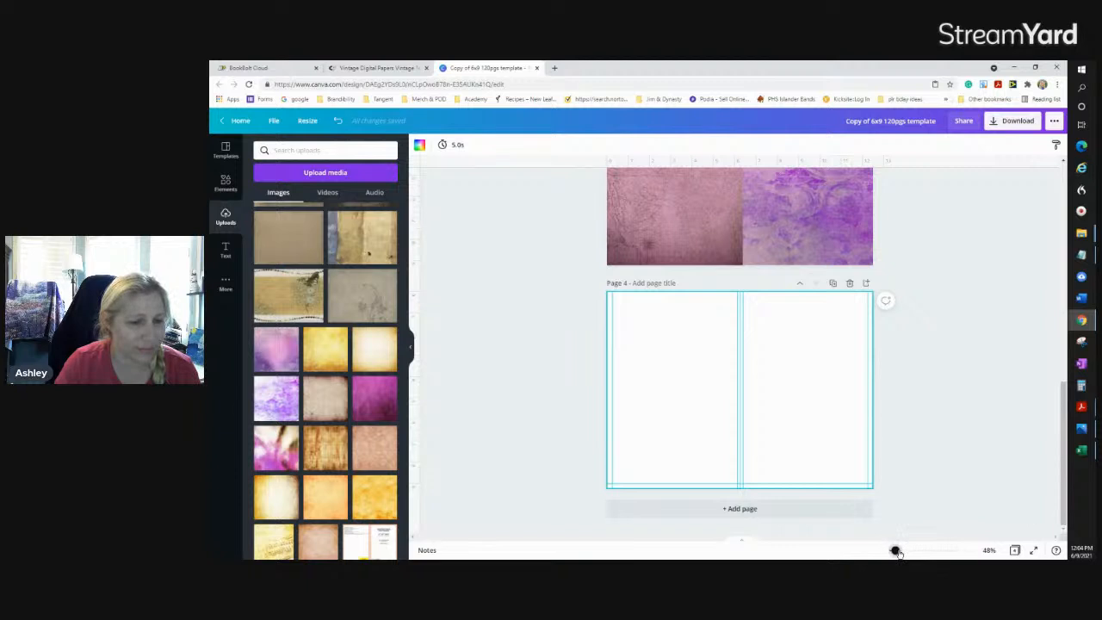
left_click_drag(897, 552, 901, 551)
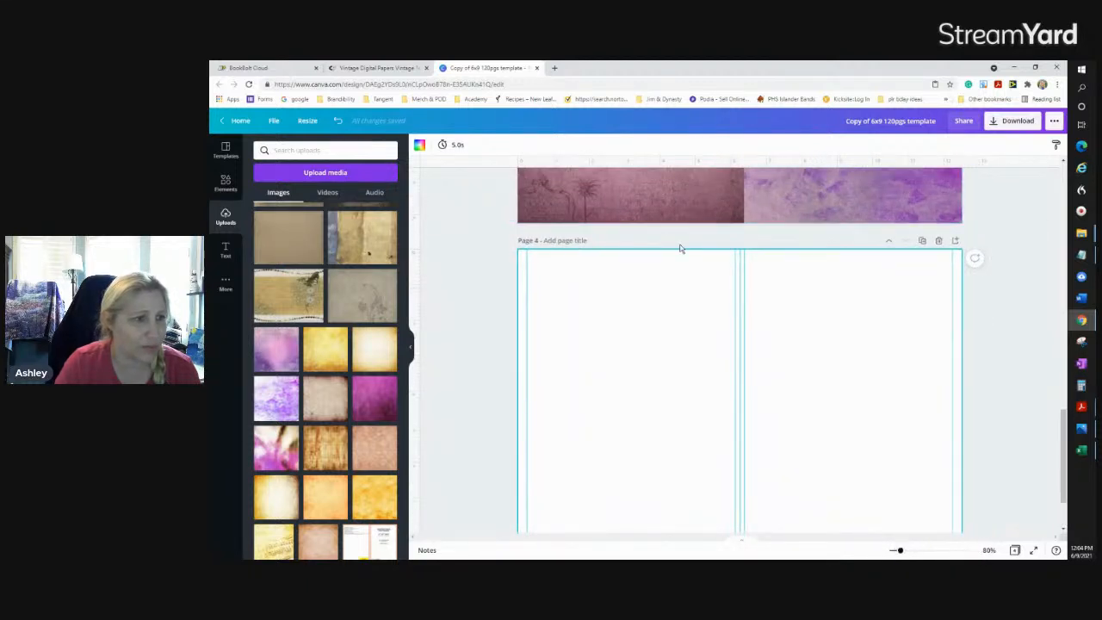
left_click_drag(683, 256, 683, 260)
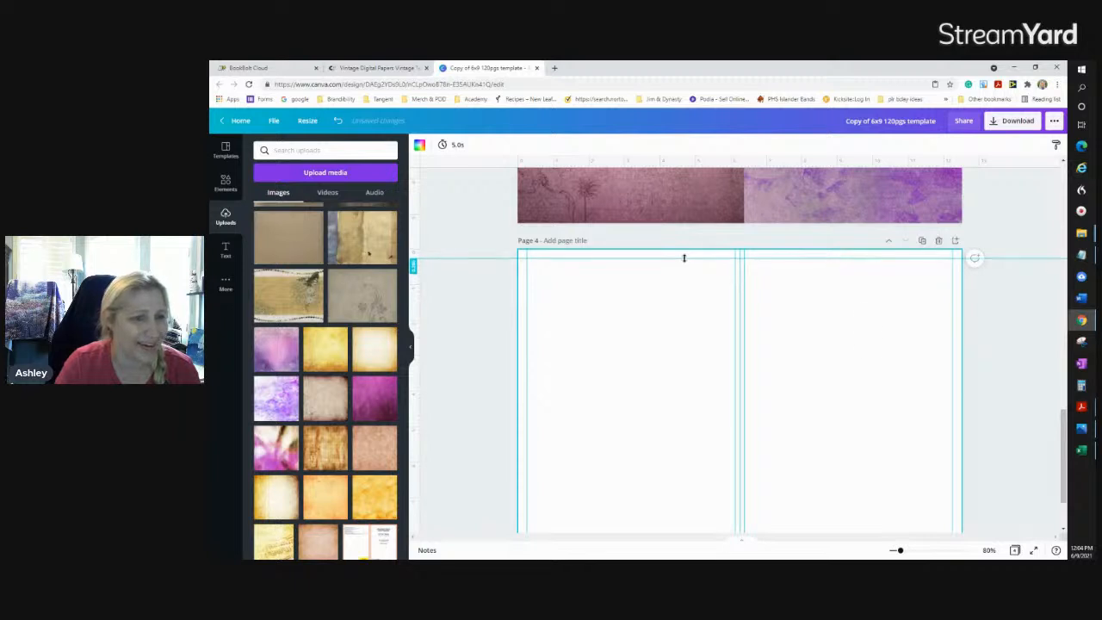
scroll(996, 391, "down", 1)
scroll(997, 390, "down", 1)
scroll(888, 227, "up", 1)
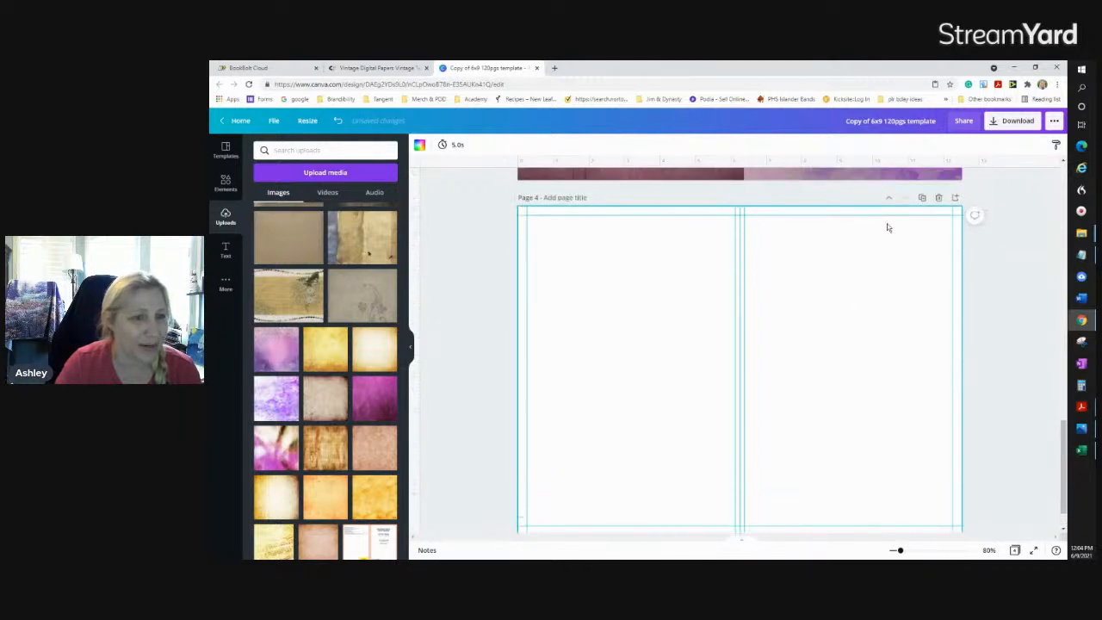
scroll(982, 334, "down", 1)
scroll(982, 334, "down", 1)
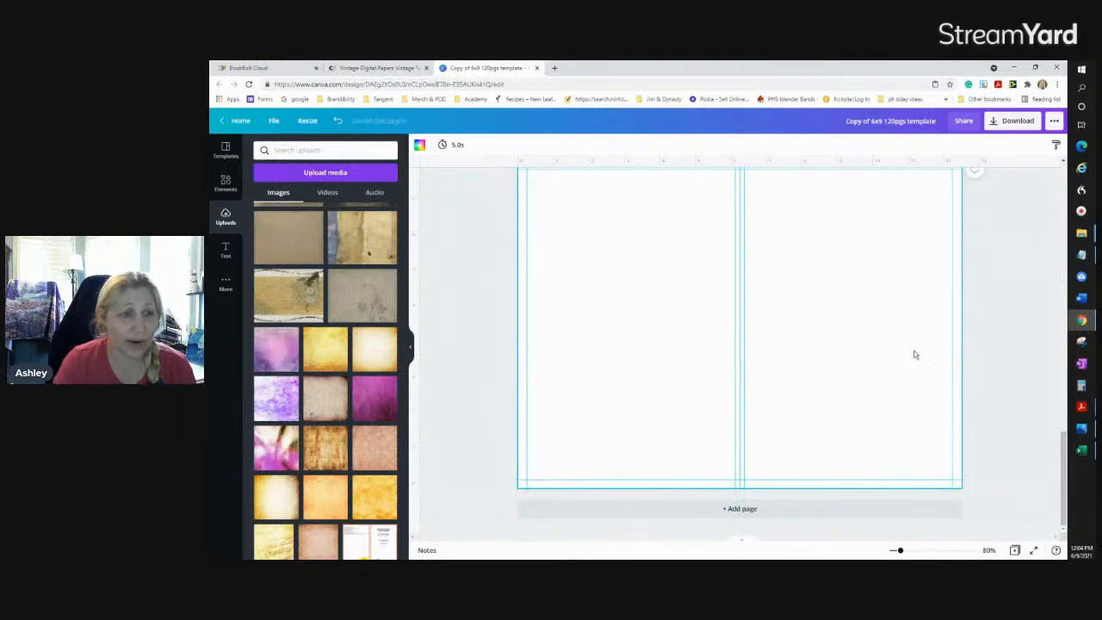
scroll(929, 338, "up", 1)
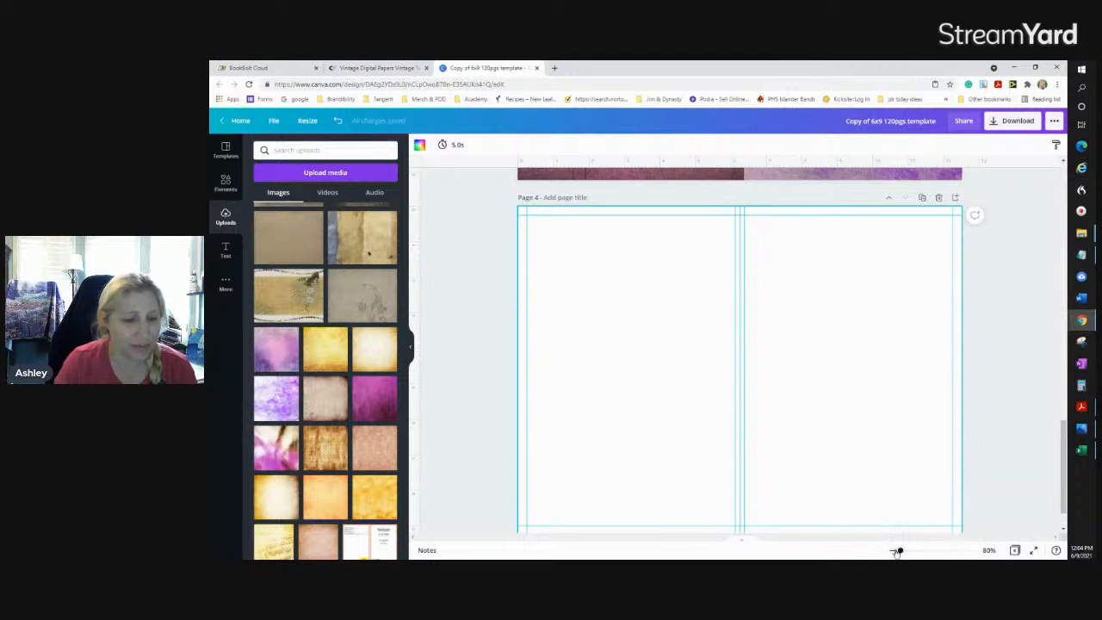
left_click_drag(900, 551, 896, 551)
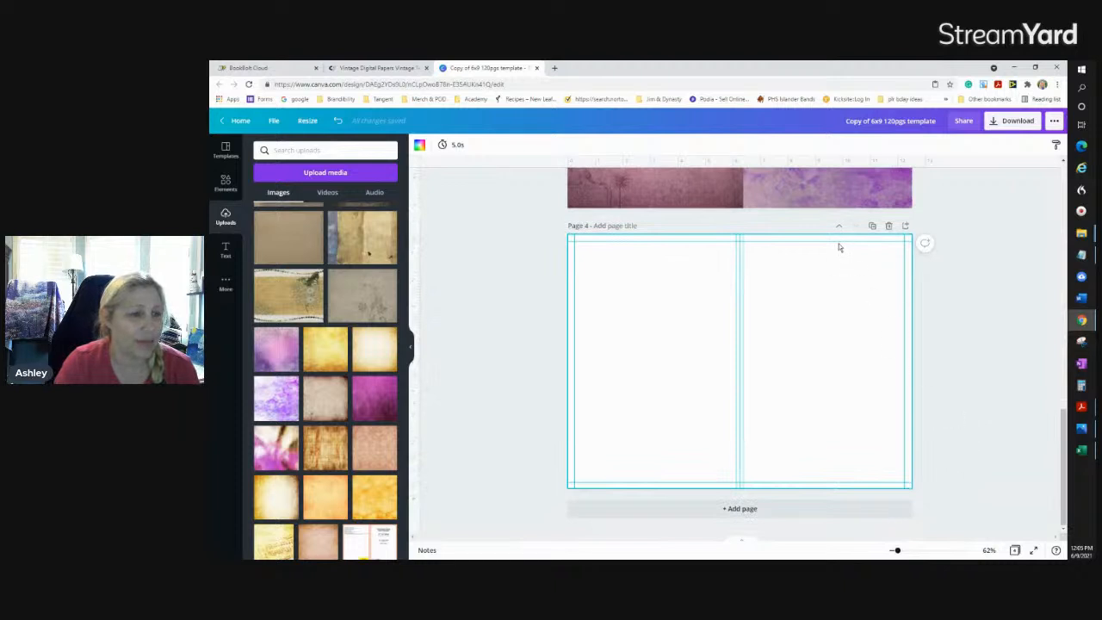
left_click_drag(840, 240, 841, 242)
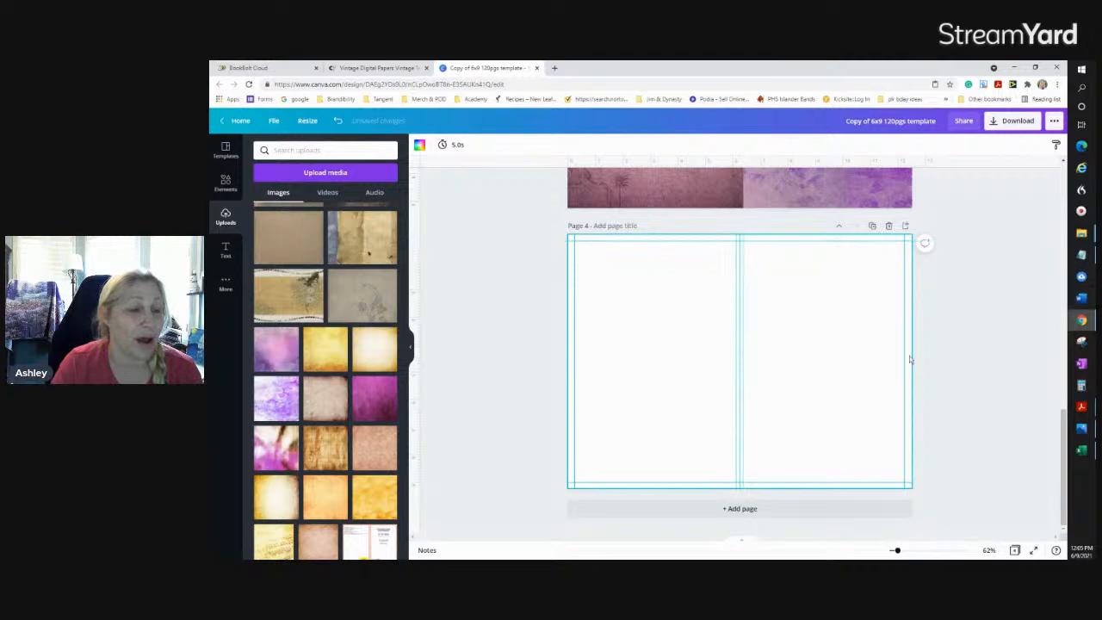
Examine the guides marking the spine and the outer margins of the blank cover on page 4
left_click_drag(742, 256, 738, 249)
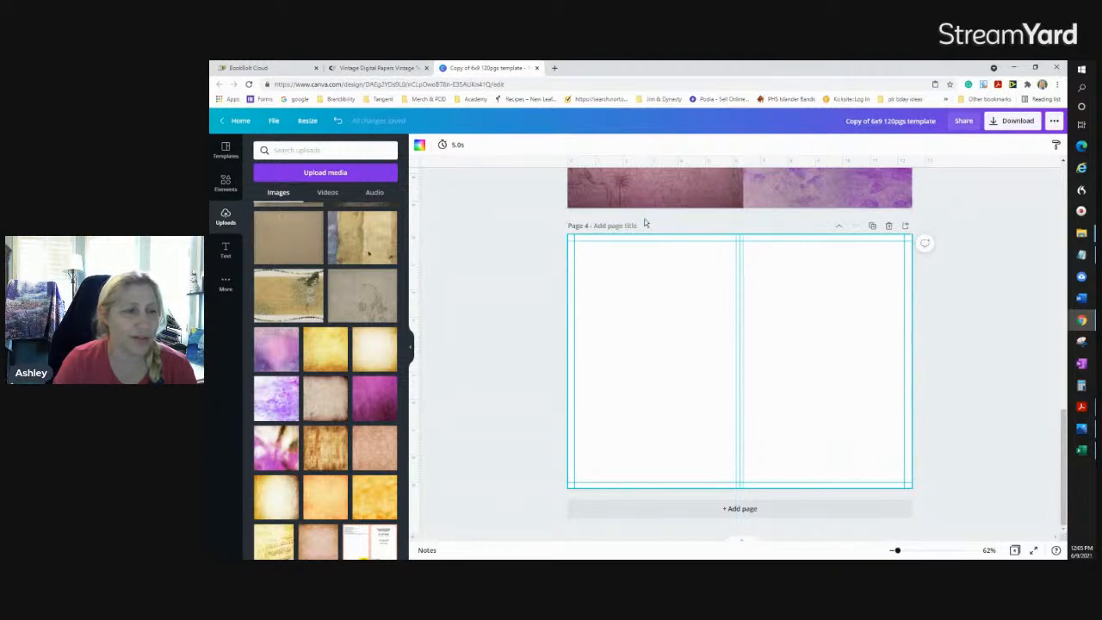
left_click_drag(569, 242, 564, 240)
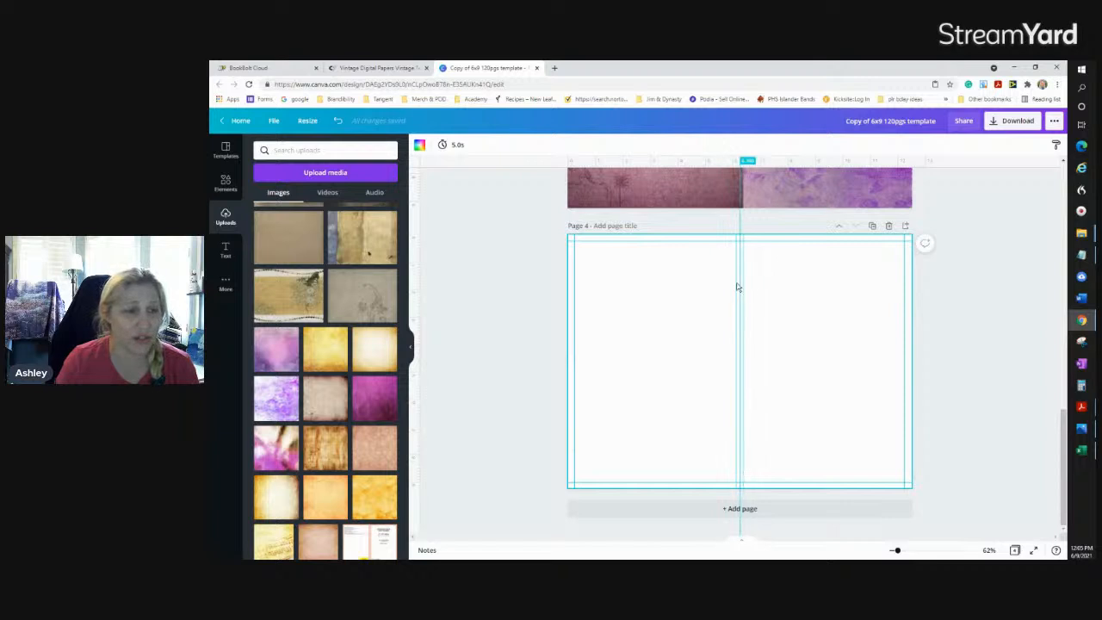
left_click_drag(736, 276, 742, 275)
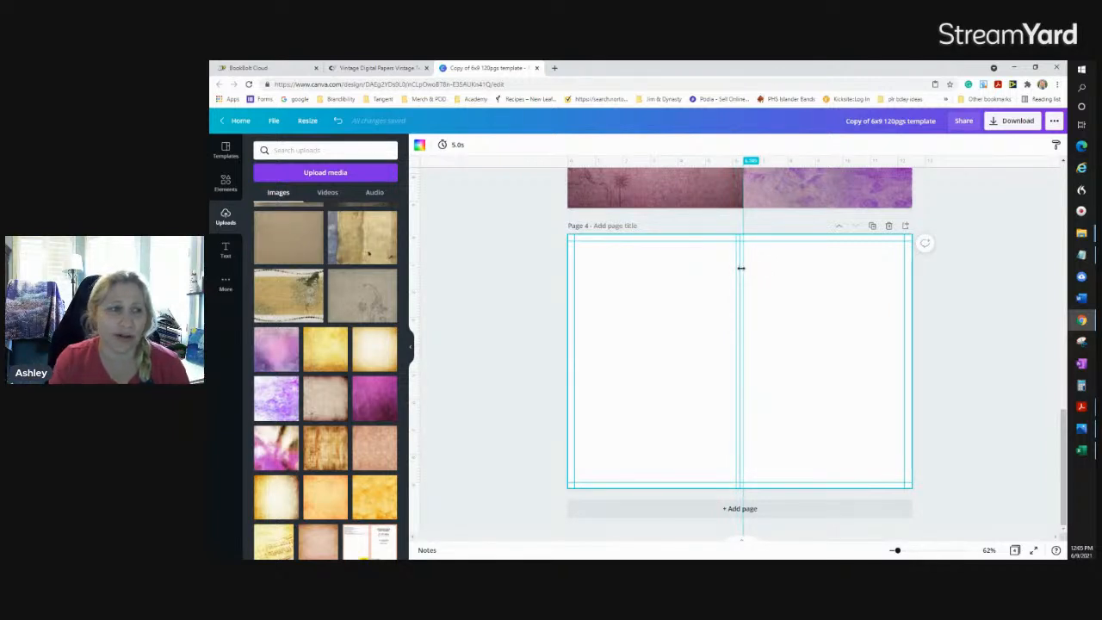
mouse_move(741, 267)
left_mouse_down()
mouse_move(733, 234)
mouse_move(739, 255)
left_mouse_up()
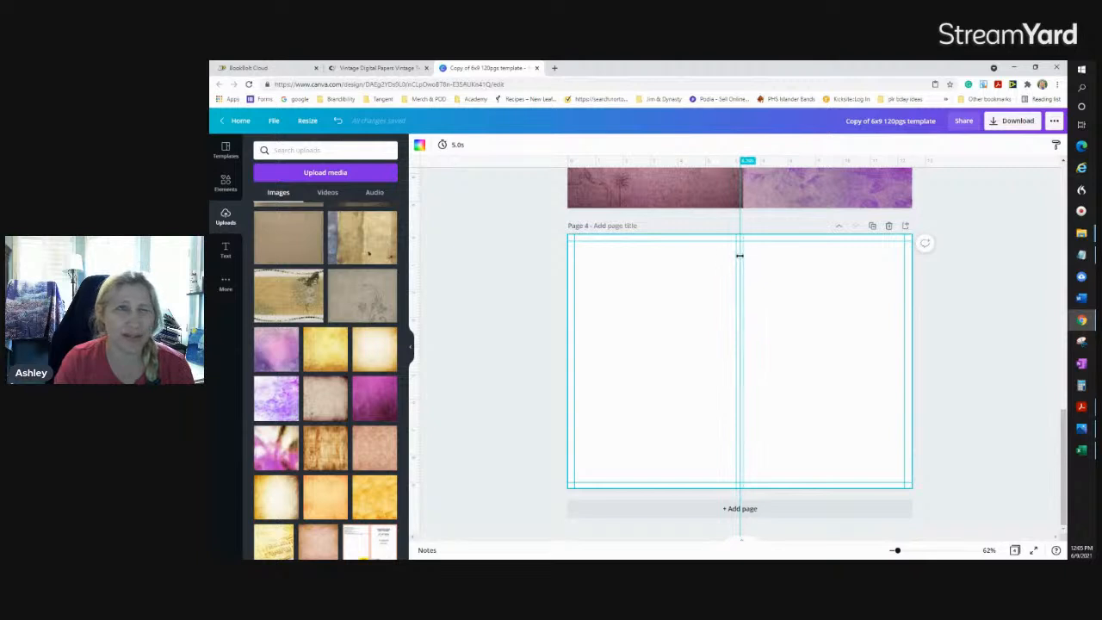
left_click_drag(738, 255, 733, 263)
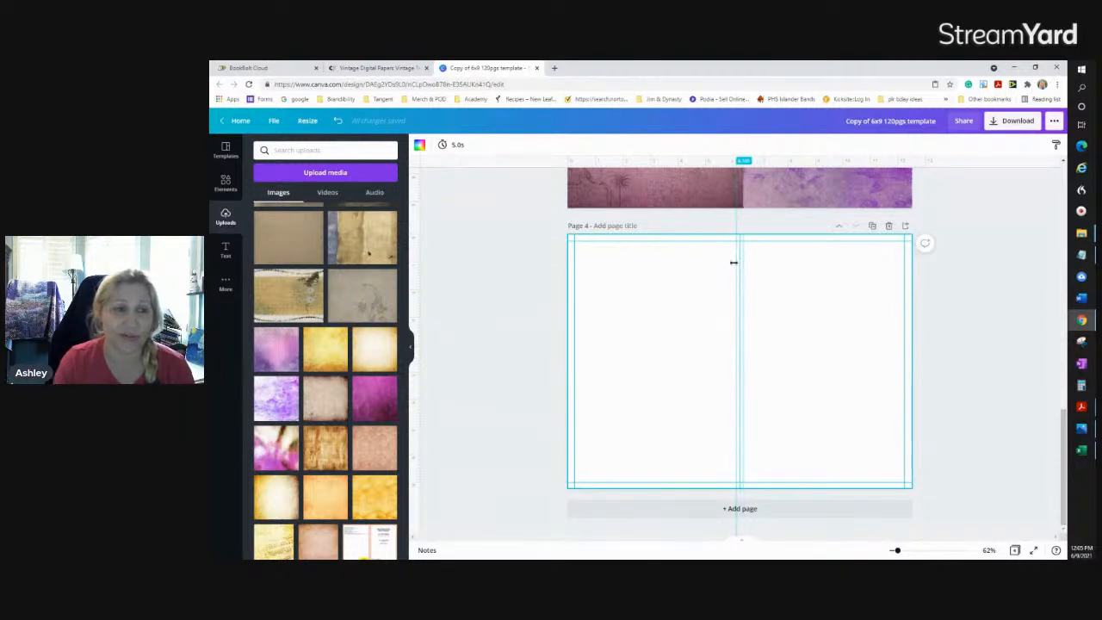
left_click_drag(736, 262, 742, 262)
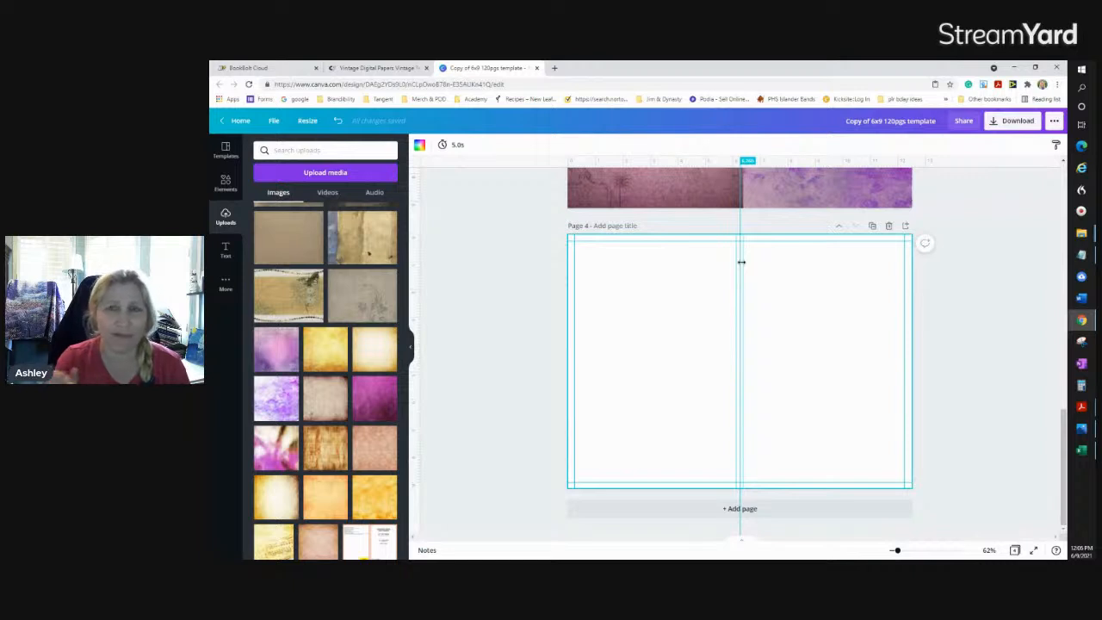
left_click_drag(741, 262, 740, 257)
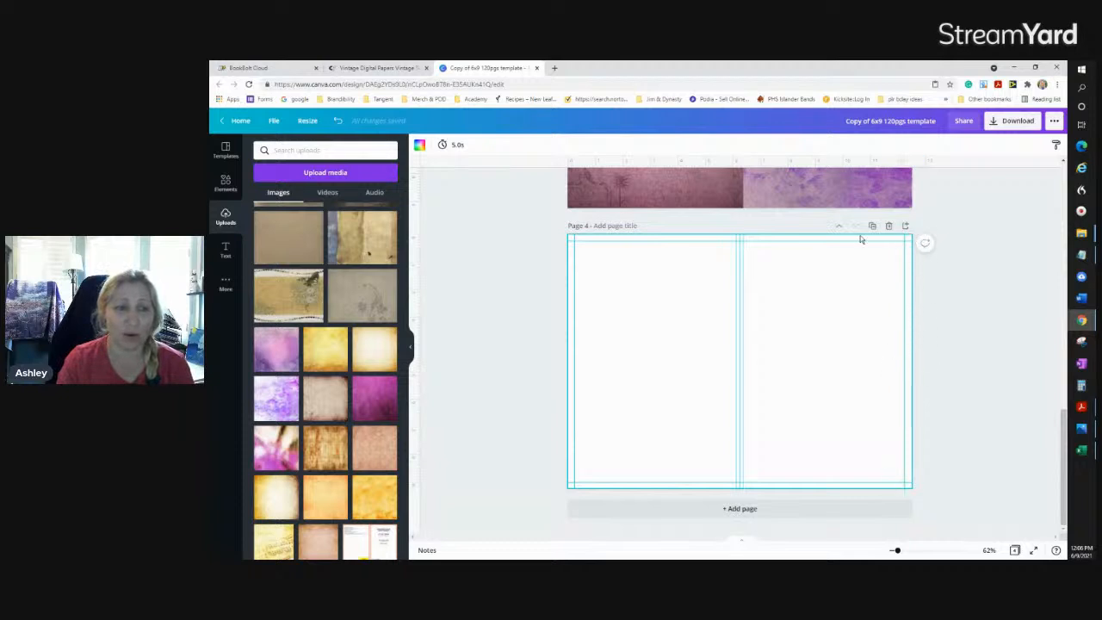
left_click_drag(913, 161, 764, 483)
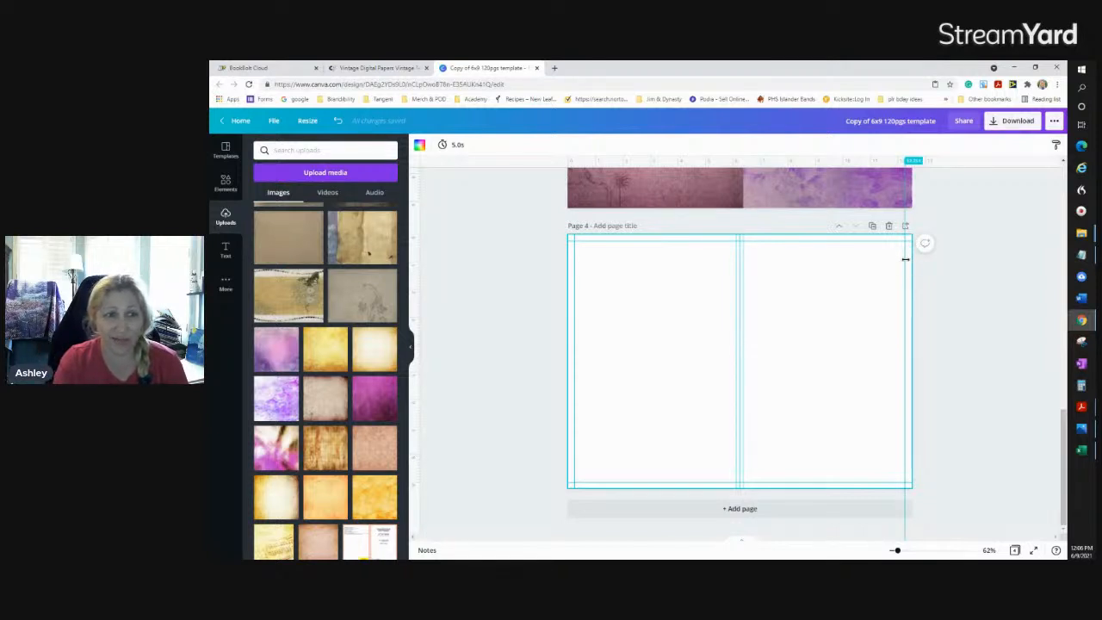
left_click_drag(904, 264, 744, 268)
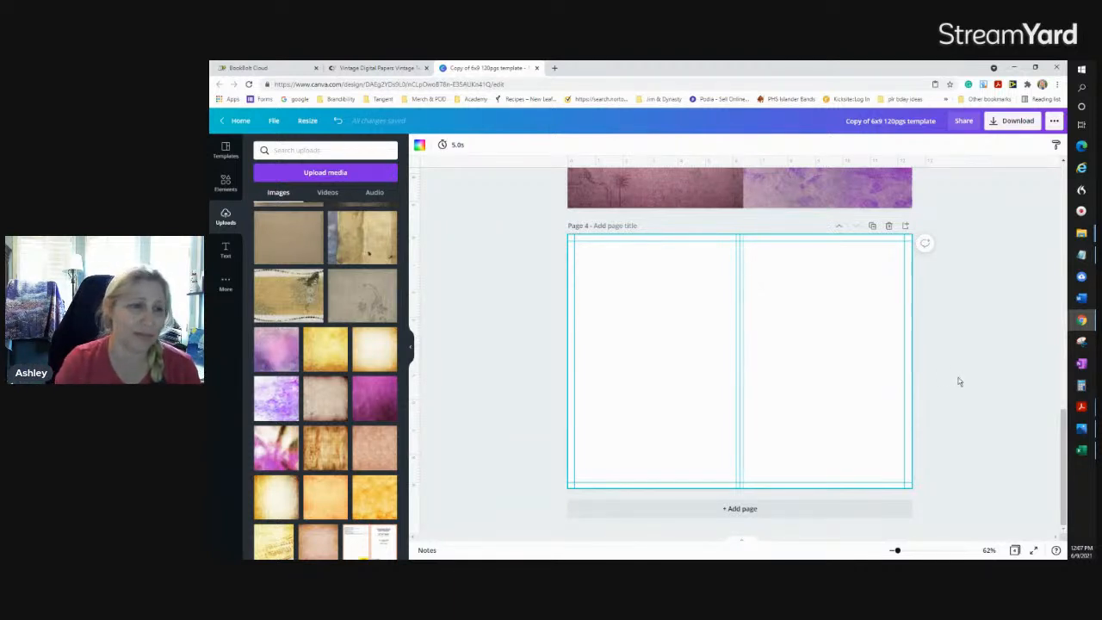
Check the display options for rulers and guides, and try pulling new guides out of the rulers
scroll(961, 382, "up", 1)
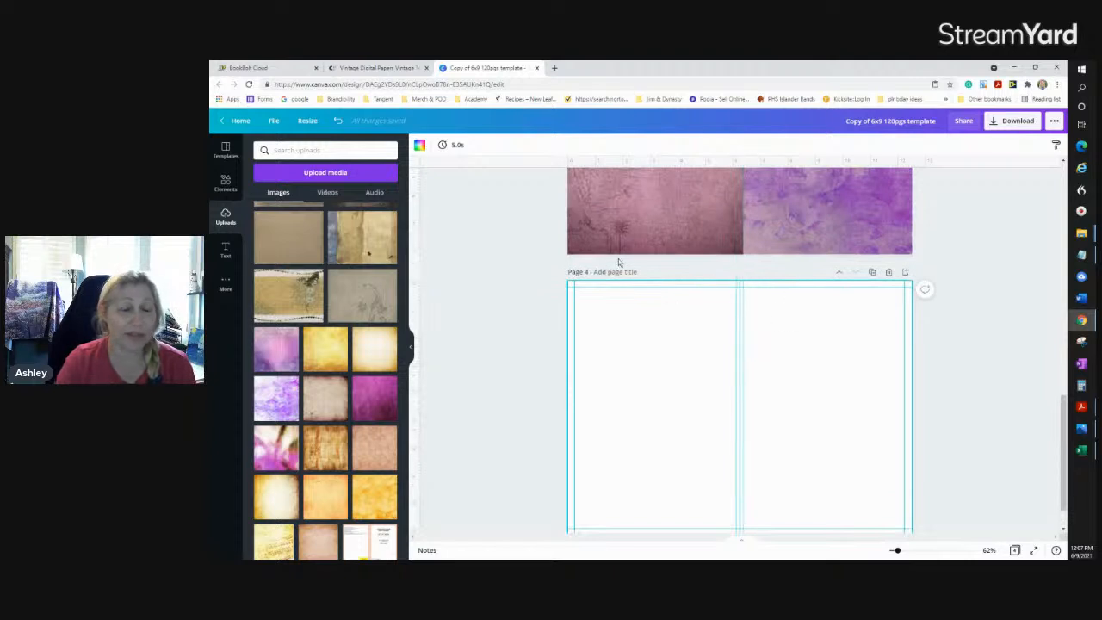
left_click(274, 123)
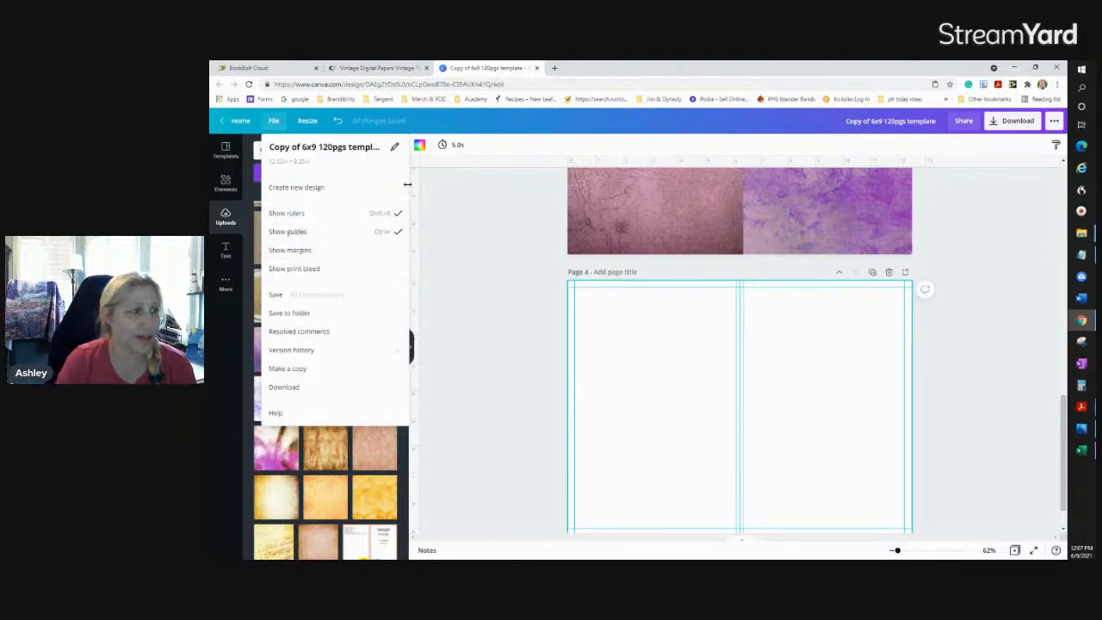
left_click(462, 293)
left_click_drag(417, 220, 497, 219)
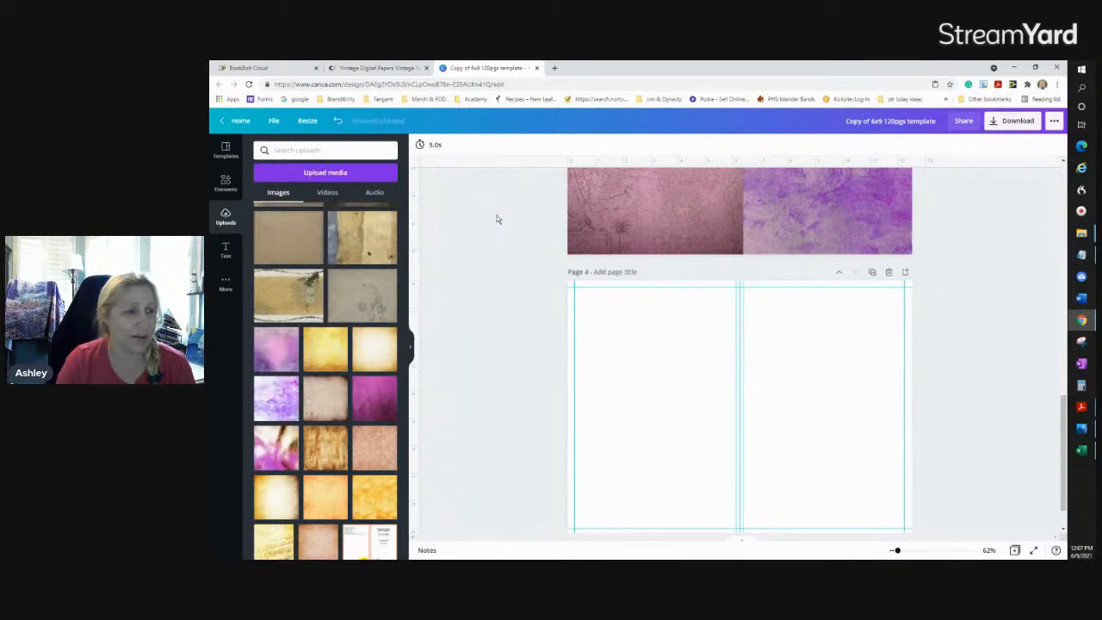
mouse_move(526, 163)
left_mouse_down()
mouse_move(517, 266)
mouse_move(512, 132)
left_mouse_up()
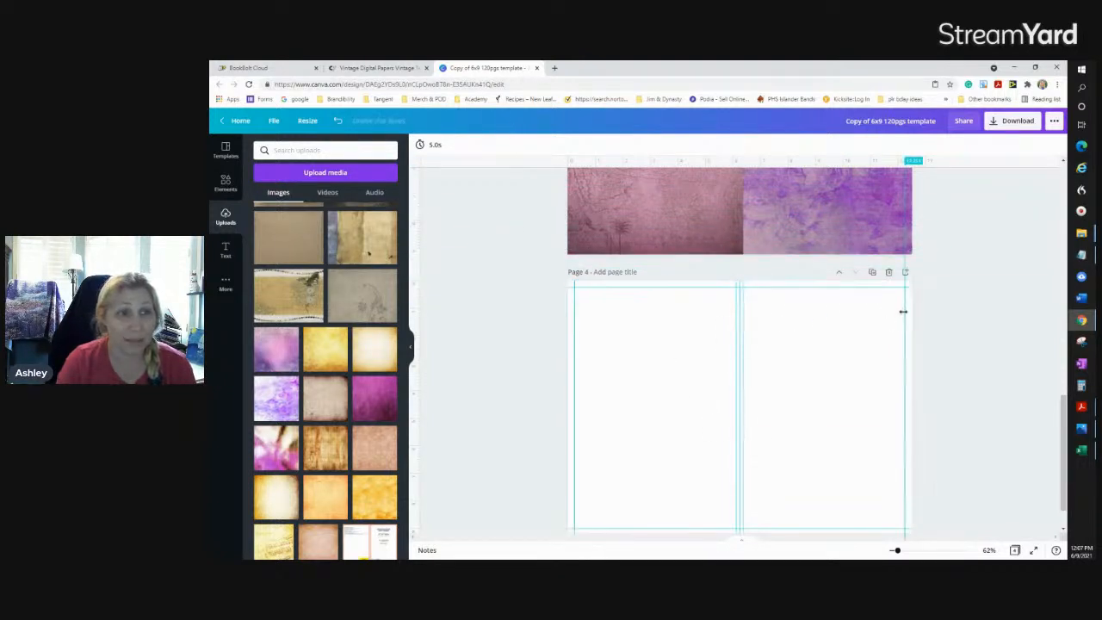
Check the download options with PDF Standard as file type and look through the page selection list, without downloading
scroll(991, 344, "down", 1)
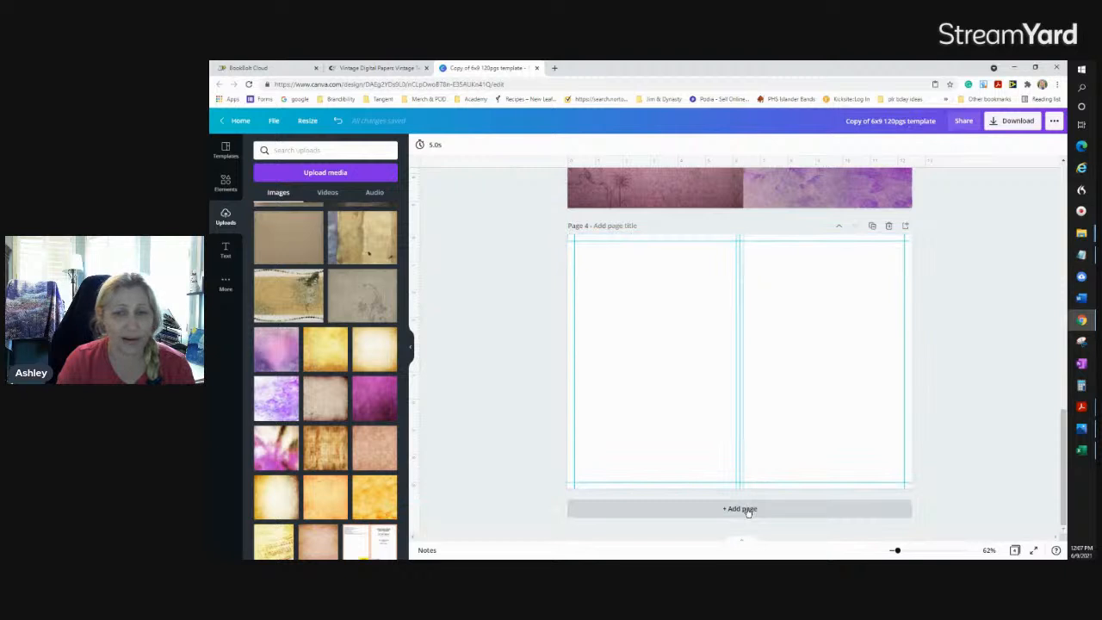
left_click(1010, 126)
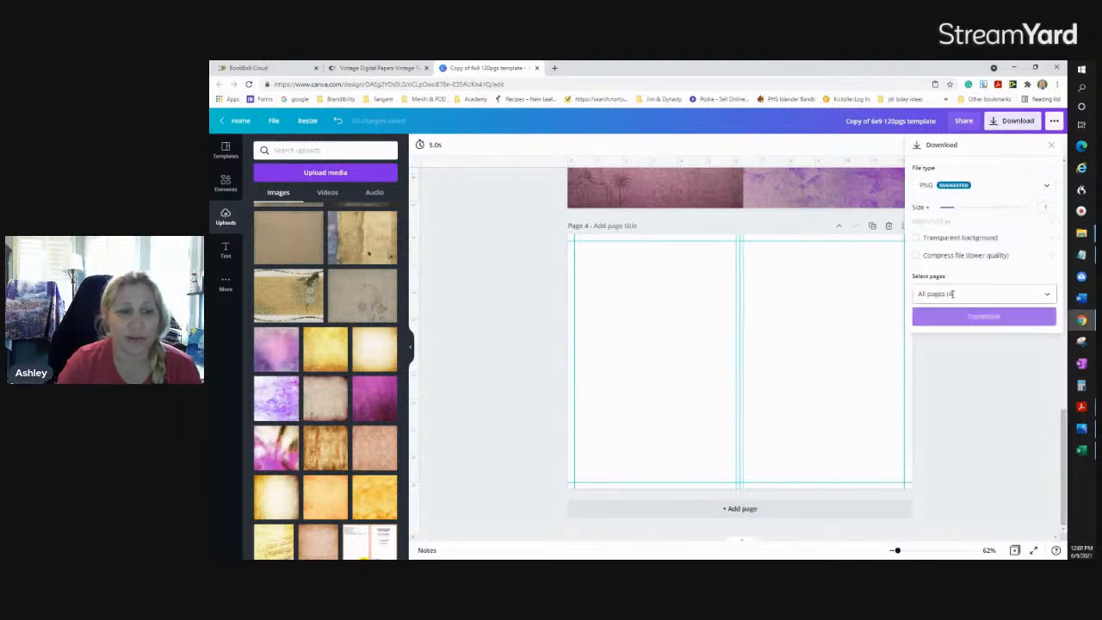
left_click(1011, 190)
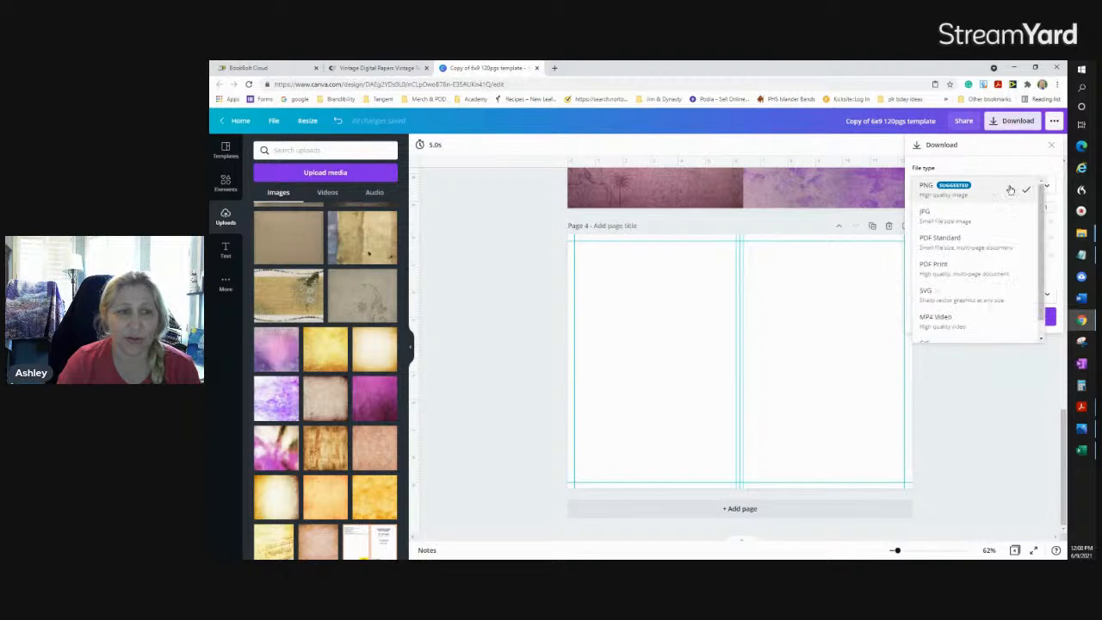
left_click(943, 241)
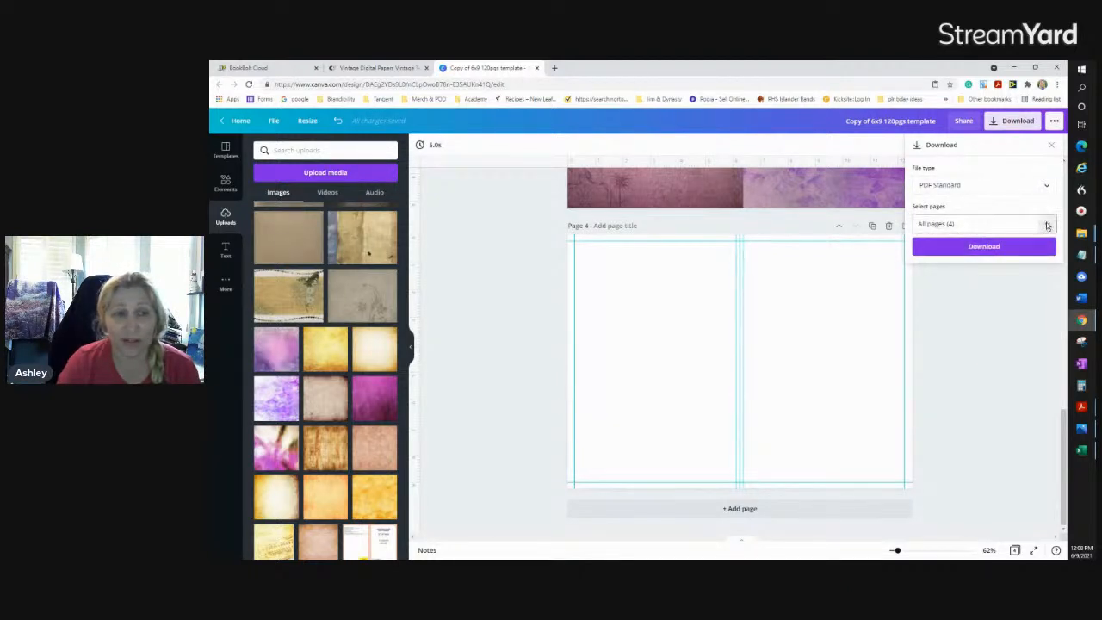
left_click(1048, 226)
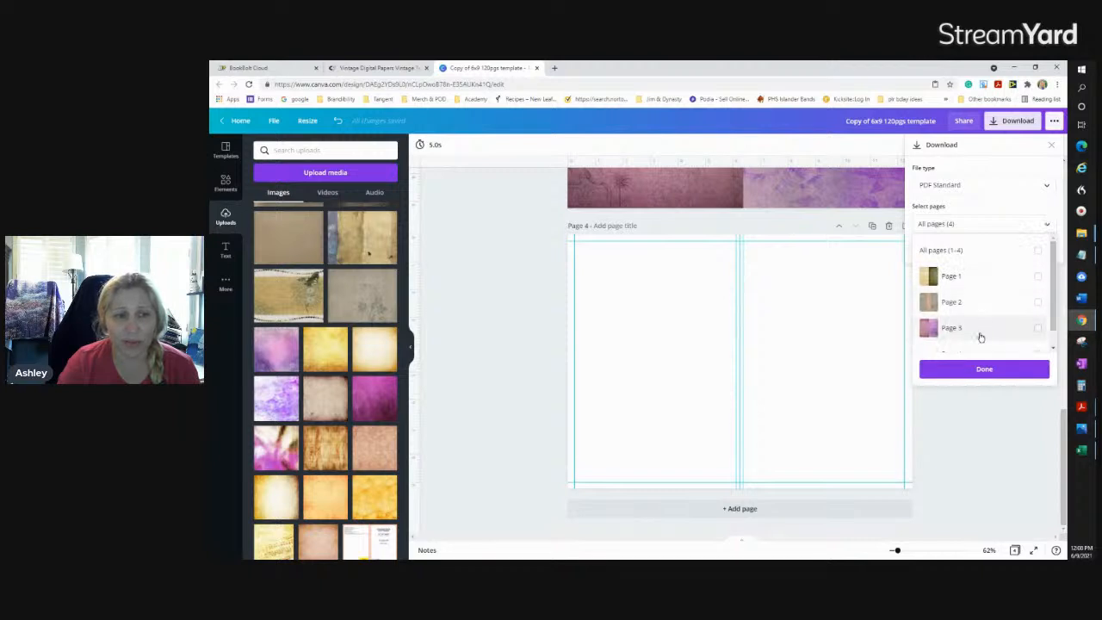
scroll(980, 337, "down", 1)
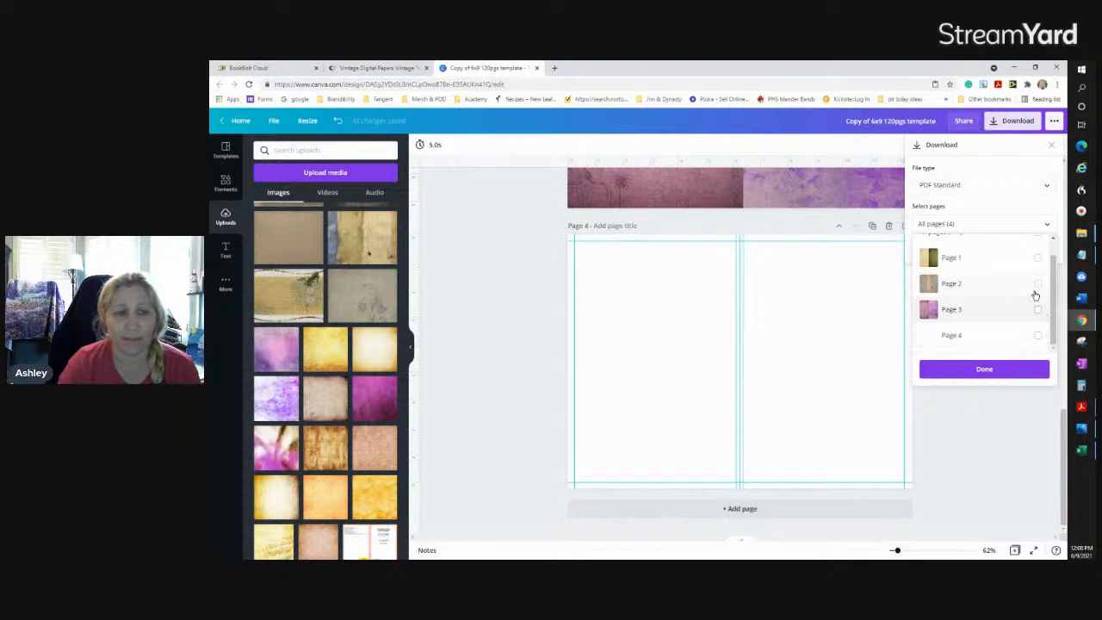
scroll(1031, 296, "up", 1)
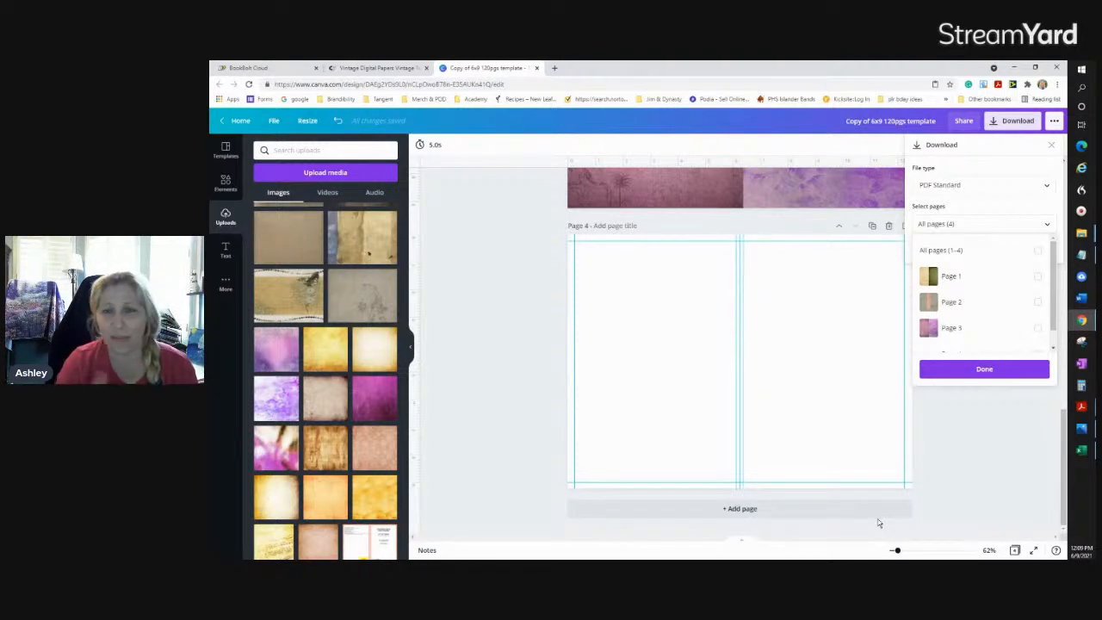
left_click(975, 468)
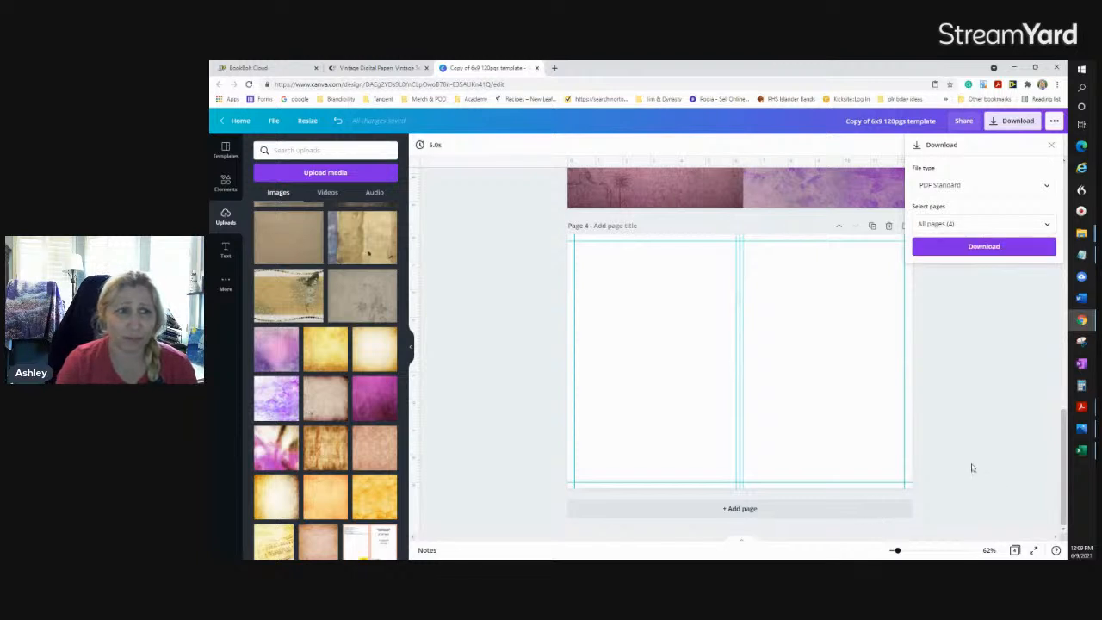
scroll(937, 344, "up", 6)
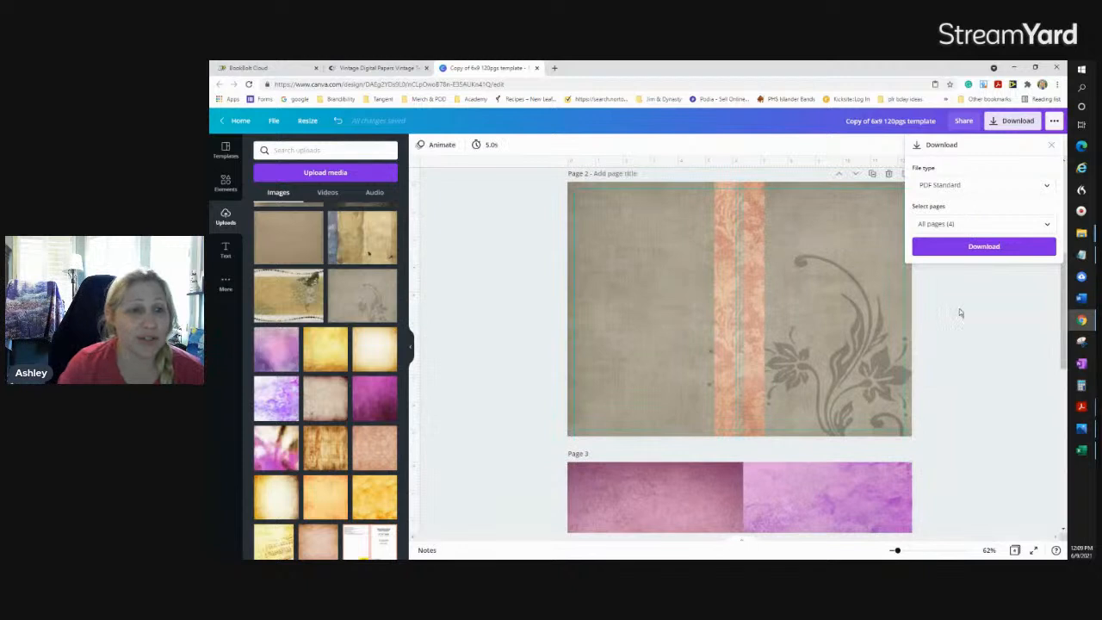
scroll(1005, 315, "up", 3)
left_click(1052, 145)
Pull the faded sheet-music overlay off the front cover half of page 1 and return it to its place
scroll(875, 281, "up", 3)
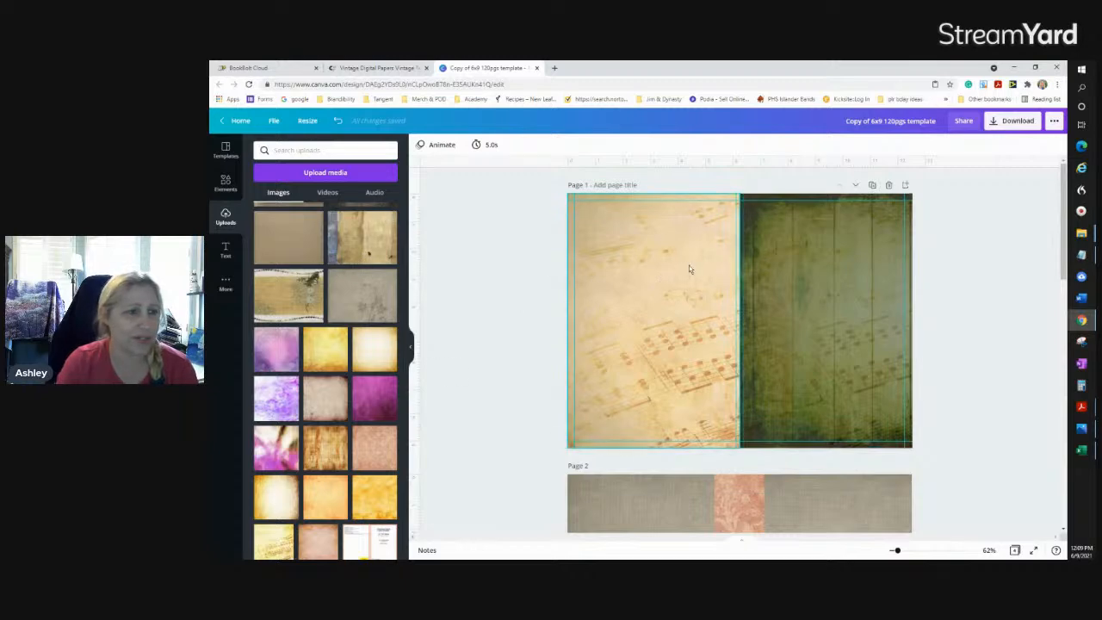
left_click_drag(819, 265, 974, 283)
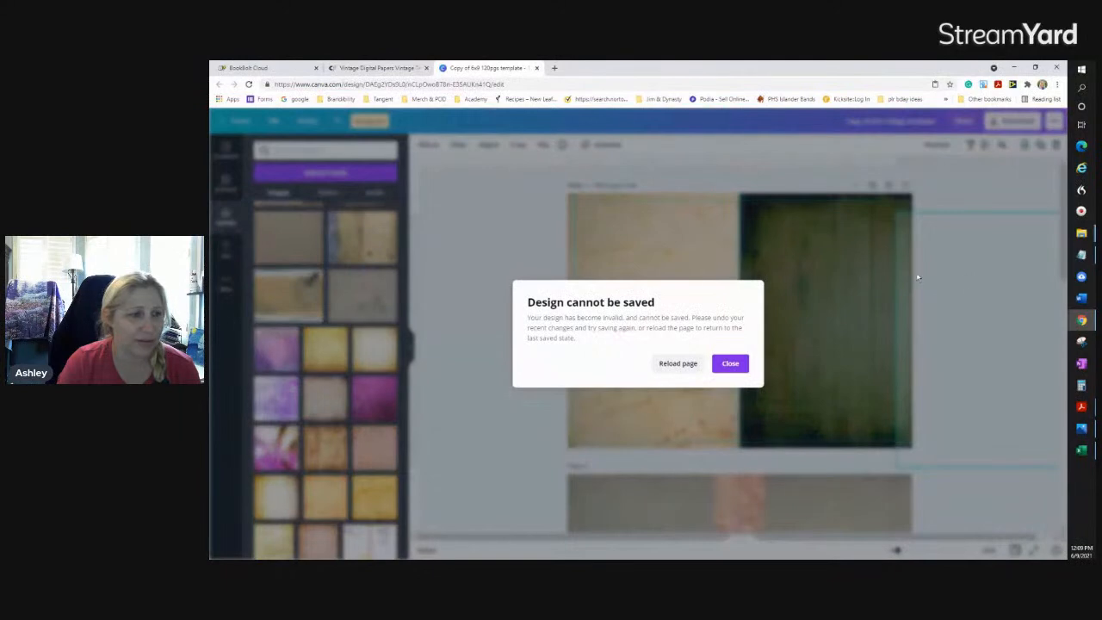
left_click(730, 364)
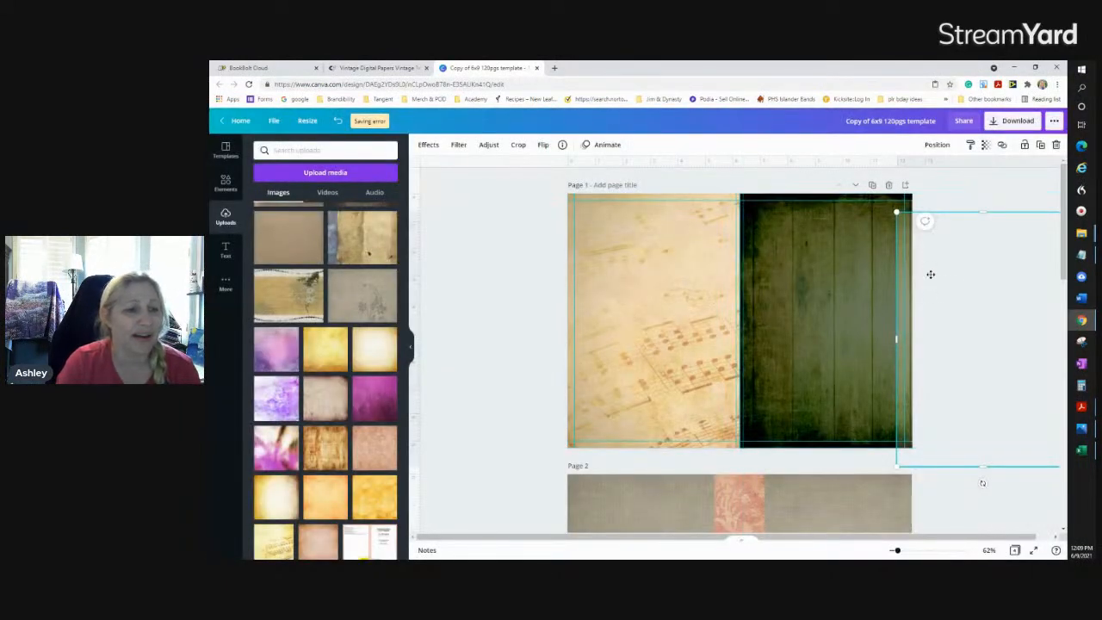
left_click_drag(915, 275, 784, 228)
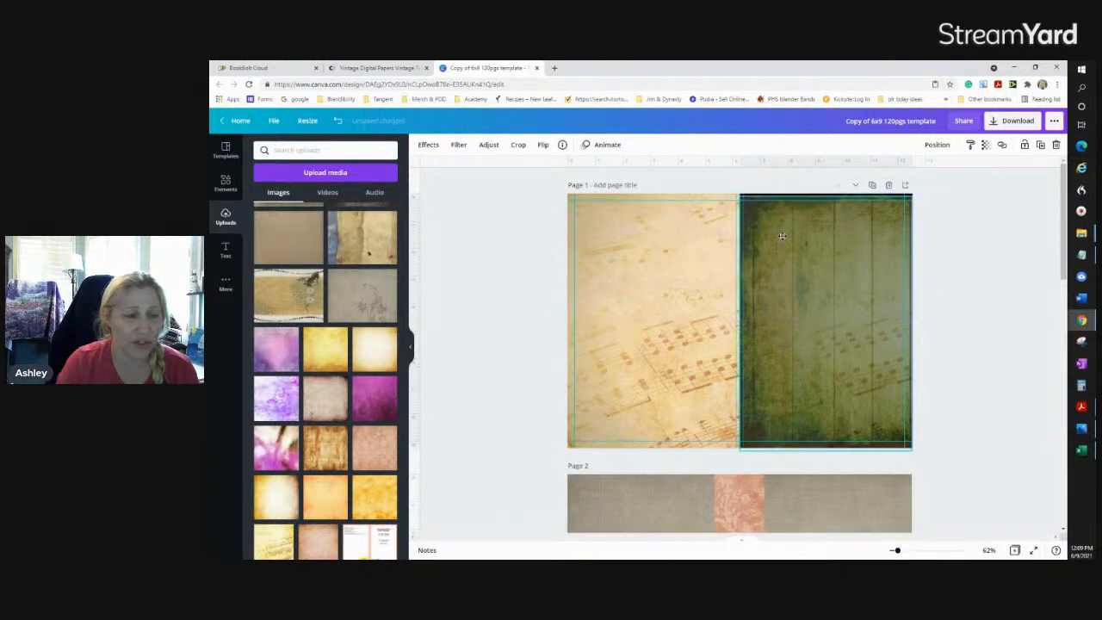
Shift the background images on pages 2 and 3 slightly to inspect how their layers overlap
scroll(971, 278, "down", 4)
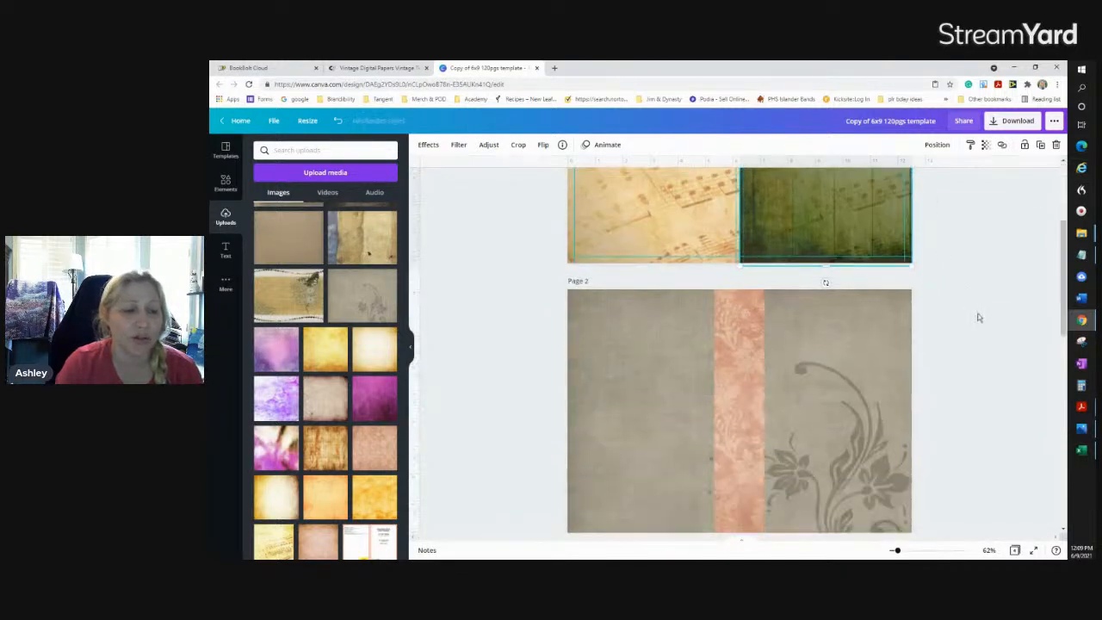
mouse_move(840, 265)
left_mouse_down()
mouse_move(948, 264)
mouse_move(835, 264)
left_mouse_up()
scroll(947, 316, "down", 3)
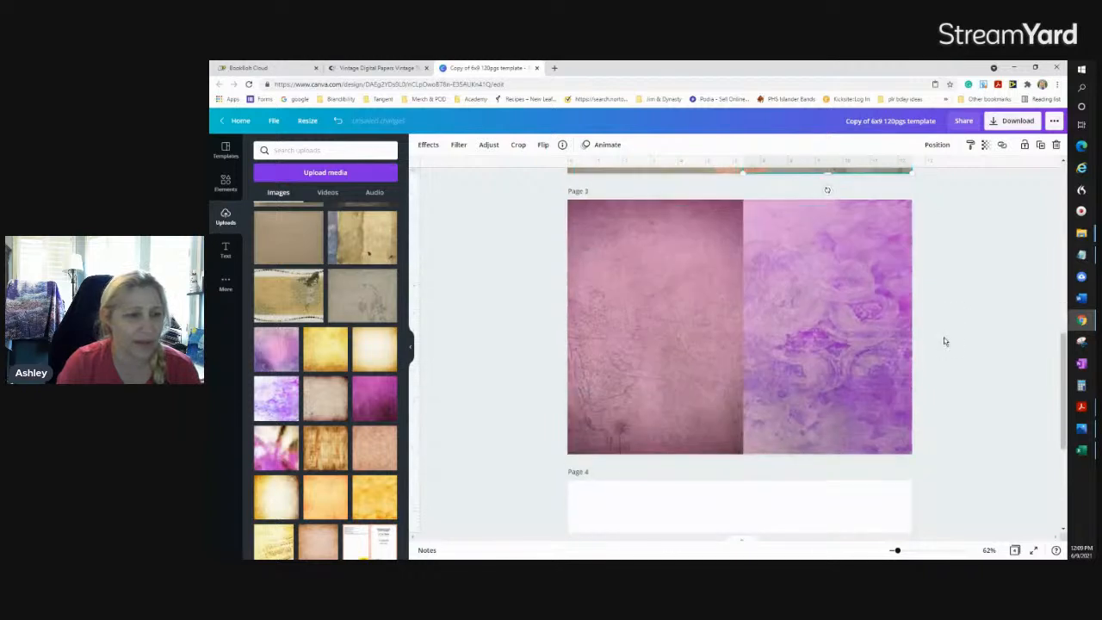
mouse_move(784, 300)
left_mouse_down()
mouse_move(855, 321)
mouse_move(825, 389)
mouse_move(806, 389)
mouse_move(796, 300)
mouse_move(923, 291)
mouse_move(1002, 300)
mouse_move(655, 270)
mouse_move(774, 308)
mouse_move(780, 299)
left_mouse_up()
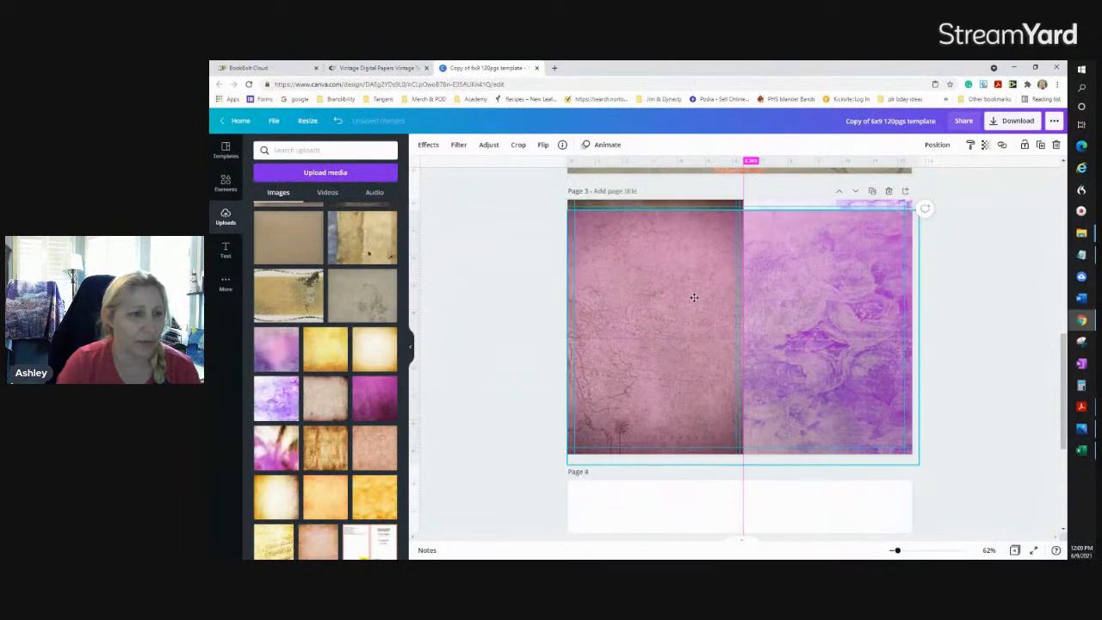
Place the grey flourish paper on page 4, enlarge it to page height and position its flourish on the front cover
scroll(938, 405, "down", 3)
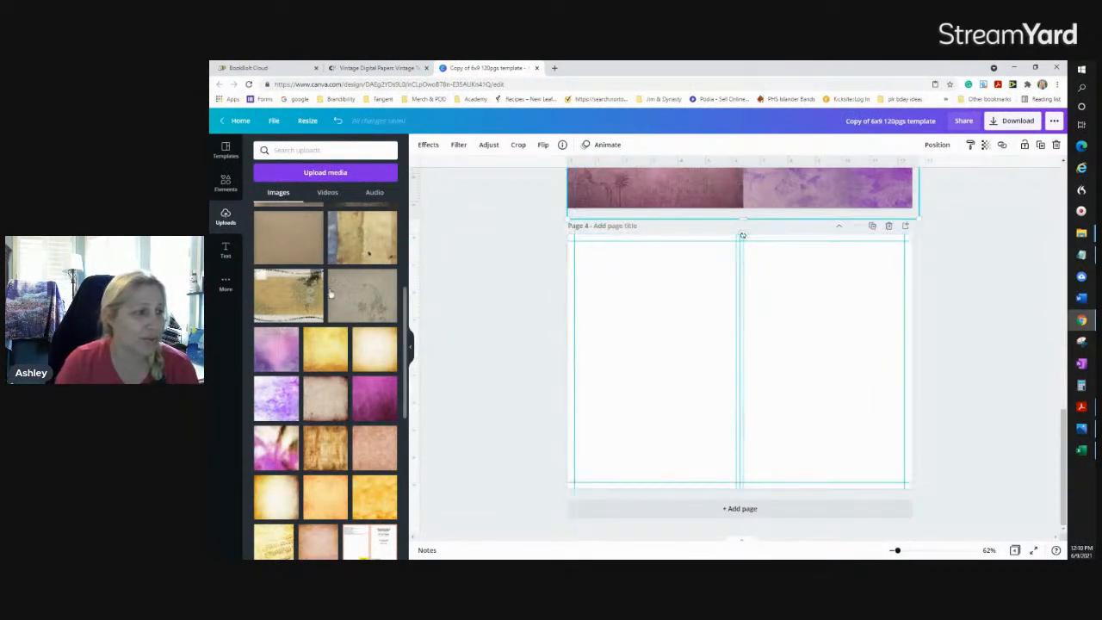
left_click_drag(359, 294, 722, 305)
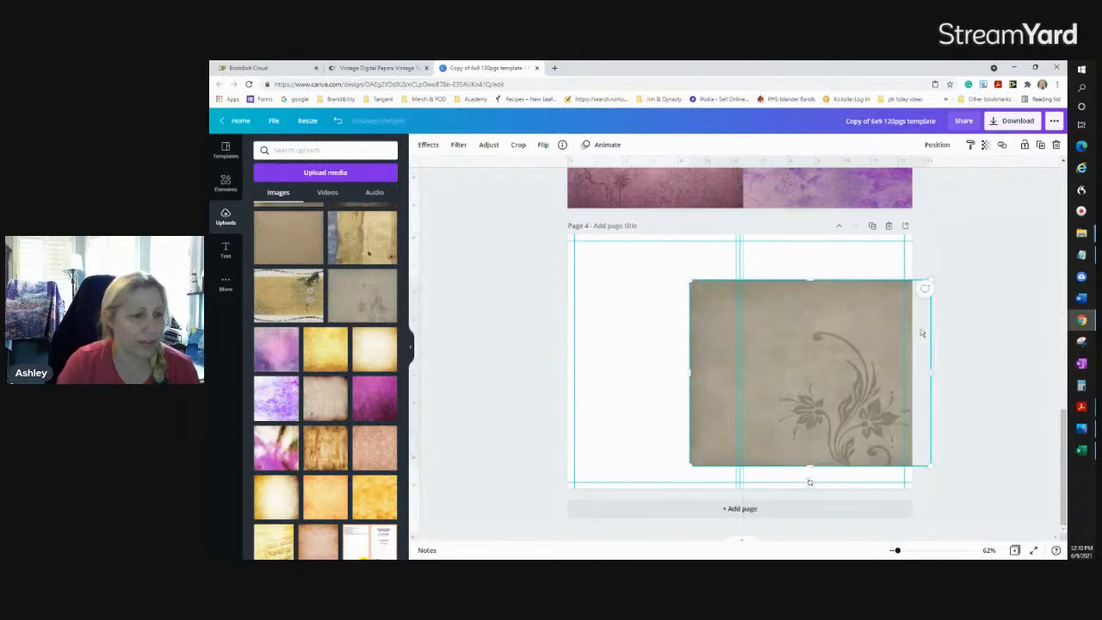
left_click_drag(769, 294, 768, 288)
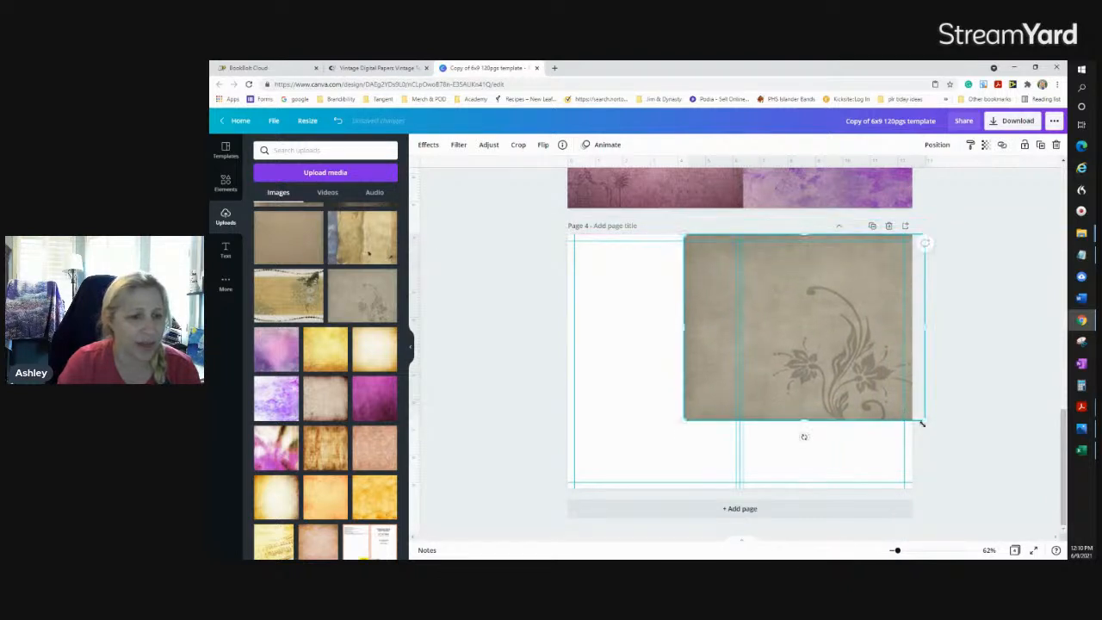
left_click_drag(926, 425, 999, 517)
left_click_drag(770, 342, 722, 314)
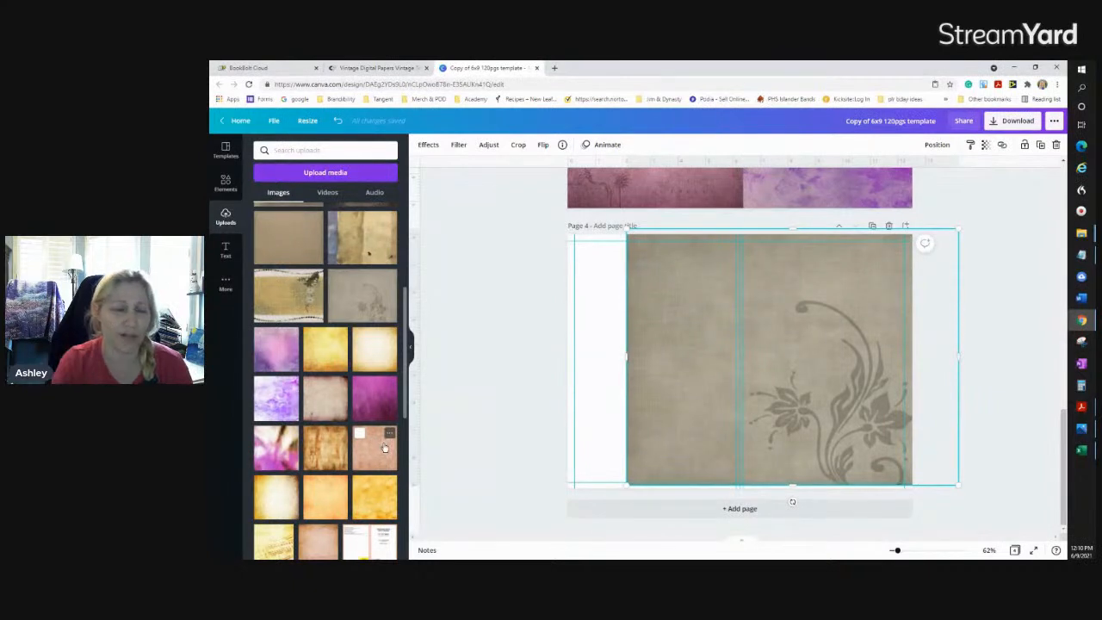
Add a second copy of the grey flourish paper to page 4, aligned with the outer back cover edge and enlarged to page height
left_click(368, 297)
left_click_drag(681, 361, 637, 311)
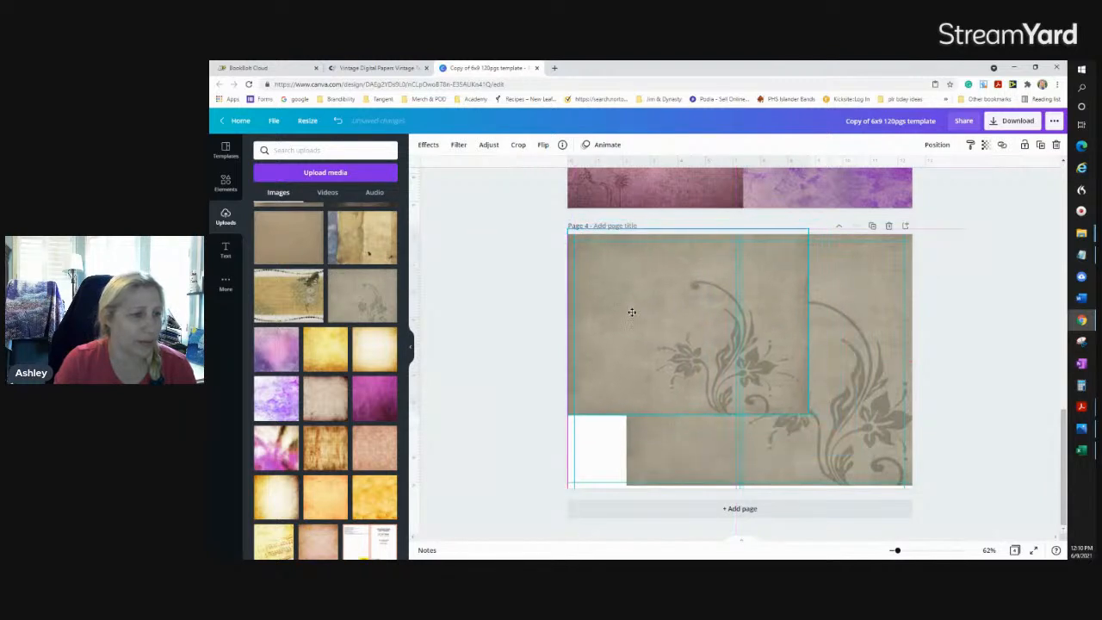
left_click_drag(806, 416, 885, 514)
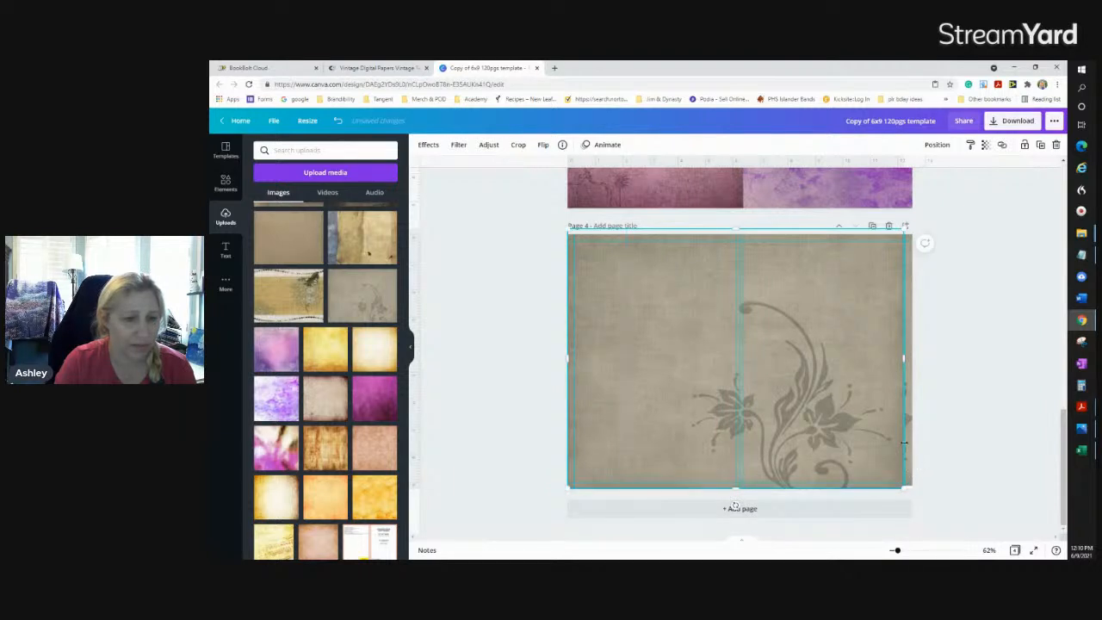
left_click_drag(844, 398, 896, 422)
mouse_move(962, 490)
left_mouse_down()
mouse_move(977, 487)
mouse_move(964, 490)
left_mouse_up()
left_click_drag(844, 486, 849, 489)
left_click_drag(743, 386, 766, 389)
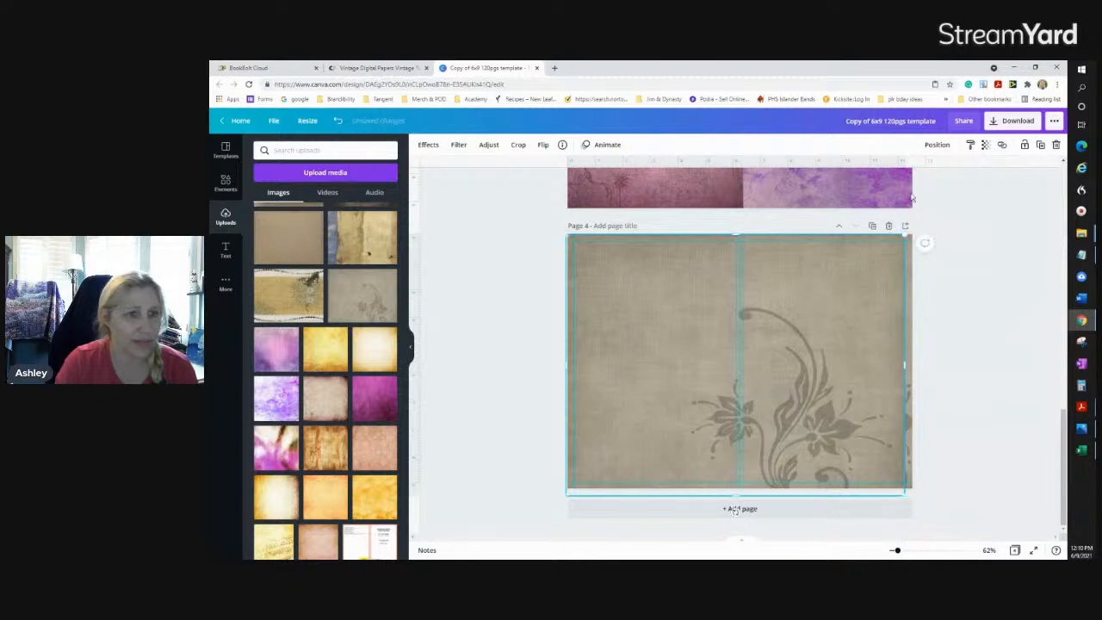
Send the second grey paper backward, crop the front copy to the spine guide, and widen the back copy across the whole cover
left_click(938, 146)
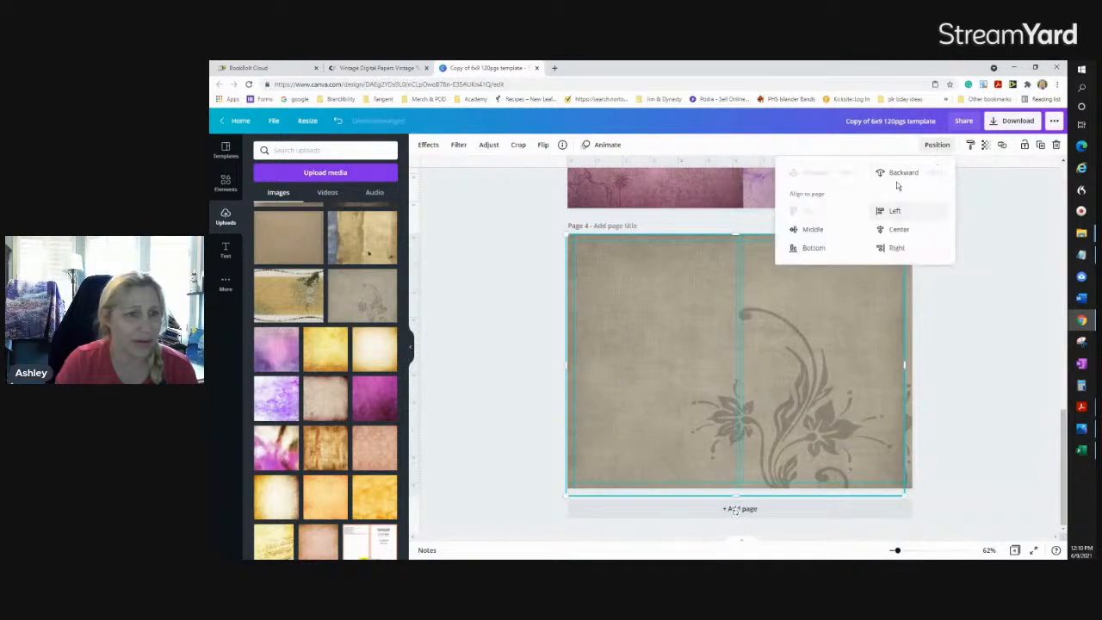
left_click(896, 173)
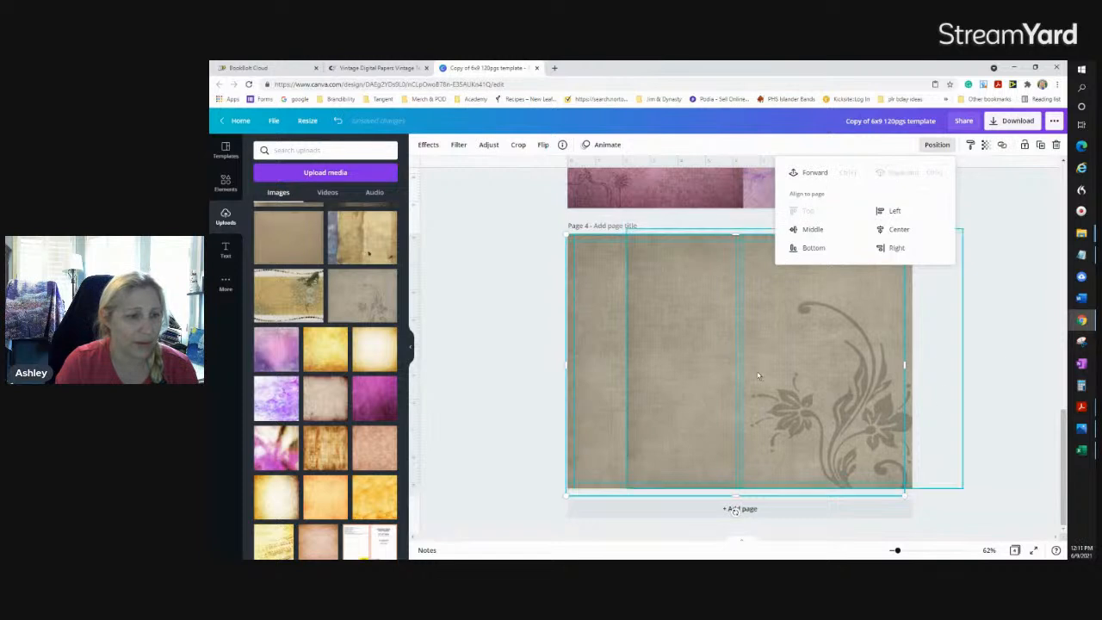
left_click(665, 361)
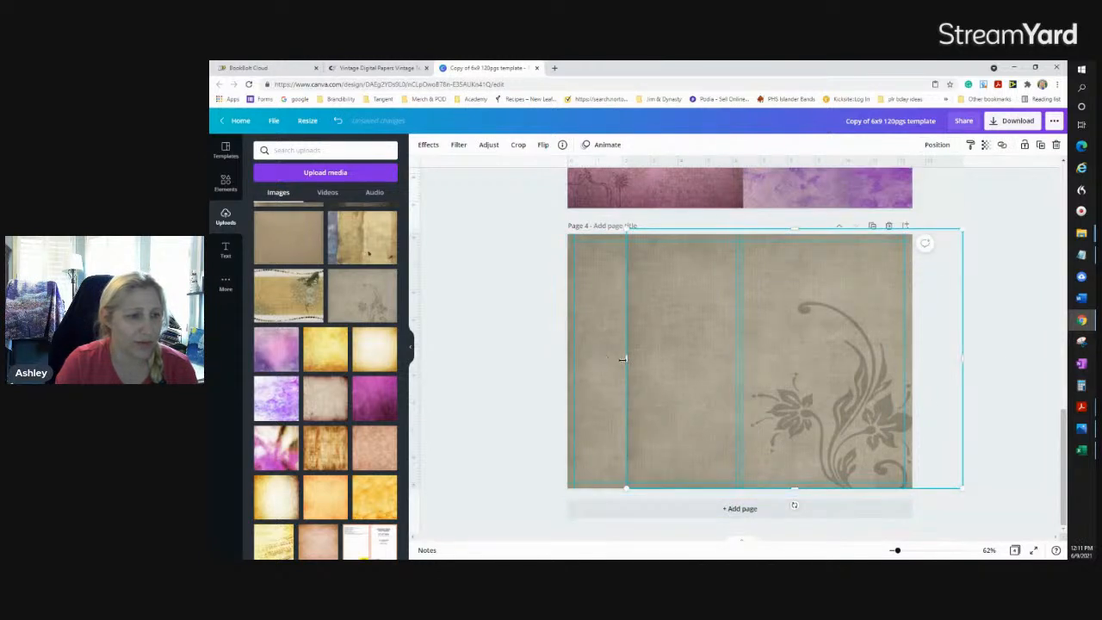
left_click_drag(627, 359, 737, 363)
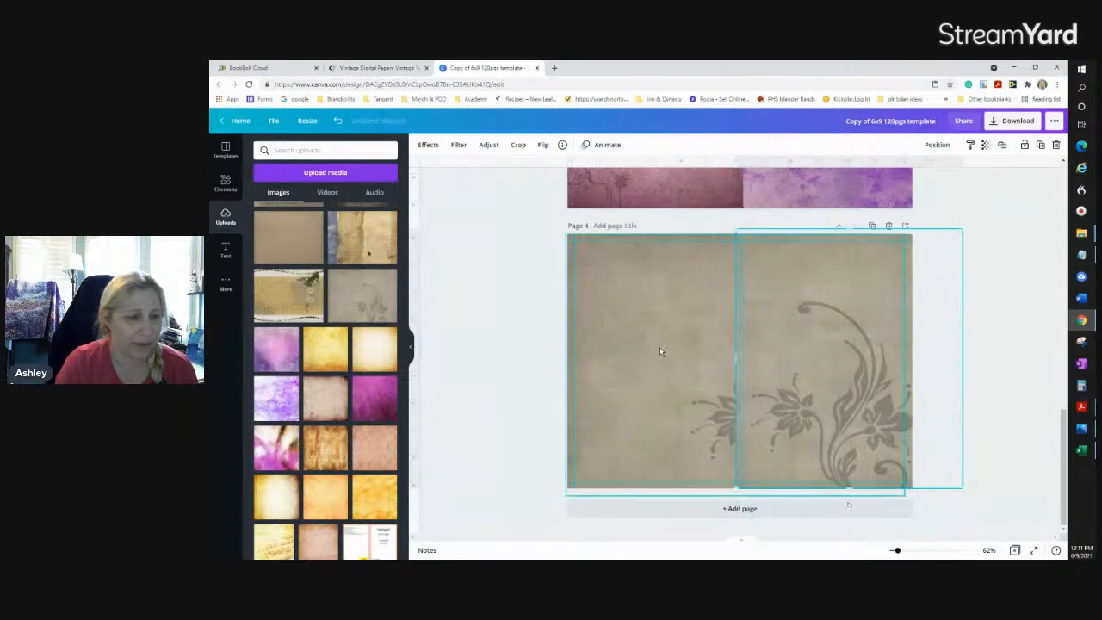
left_click(585, 344)
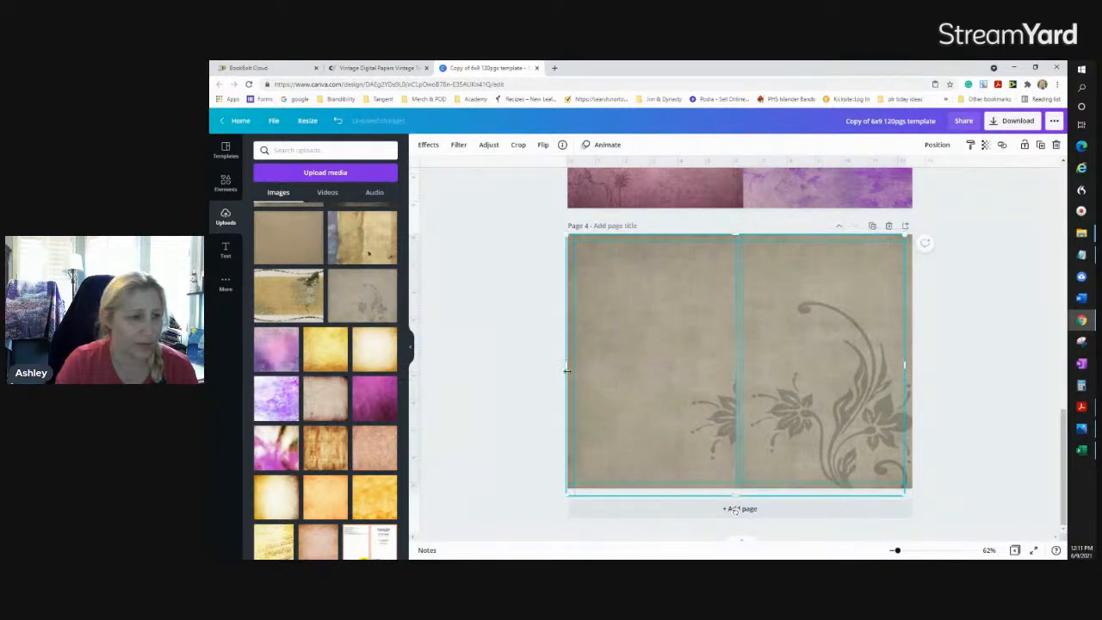
left_click_drag(558, 363, 552, 364)
left_click_drag(633, 358, 644, 354)
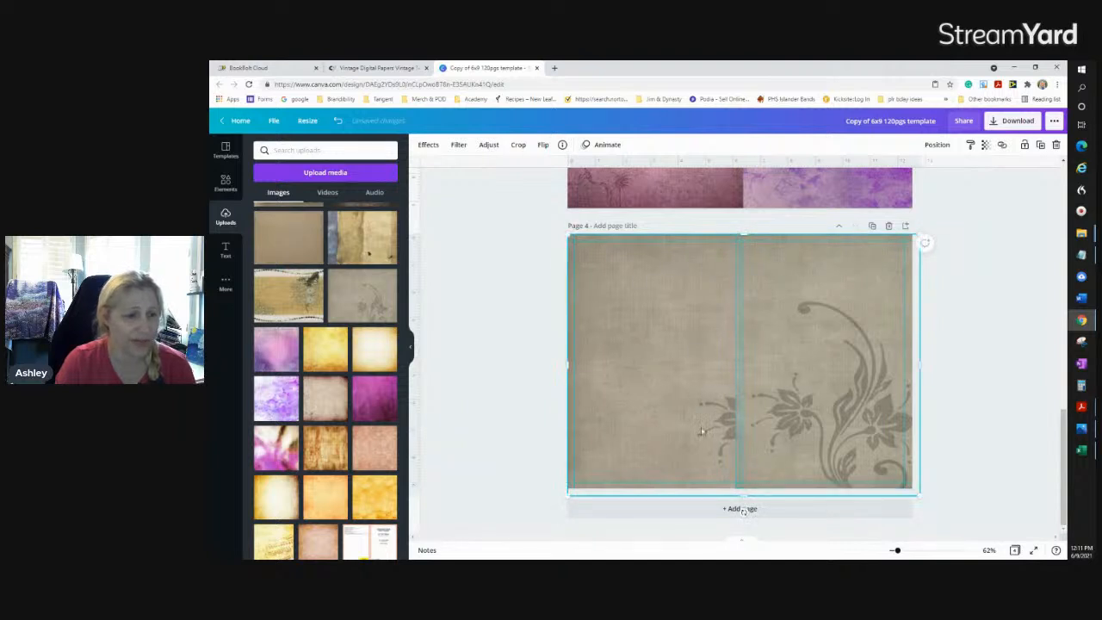
Add the orange floral paper to page 4, extend it to full height and narrow it to a strip centred over the spine
left_click(388, 463)
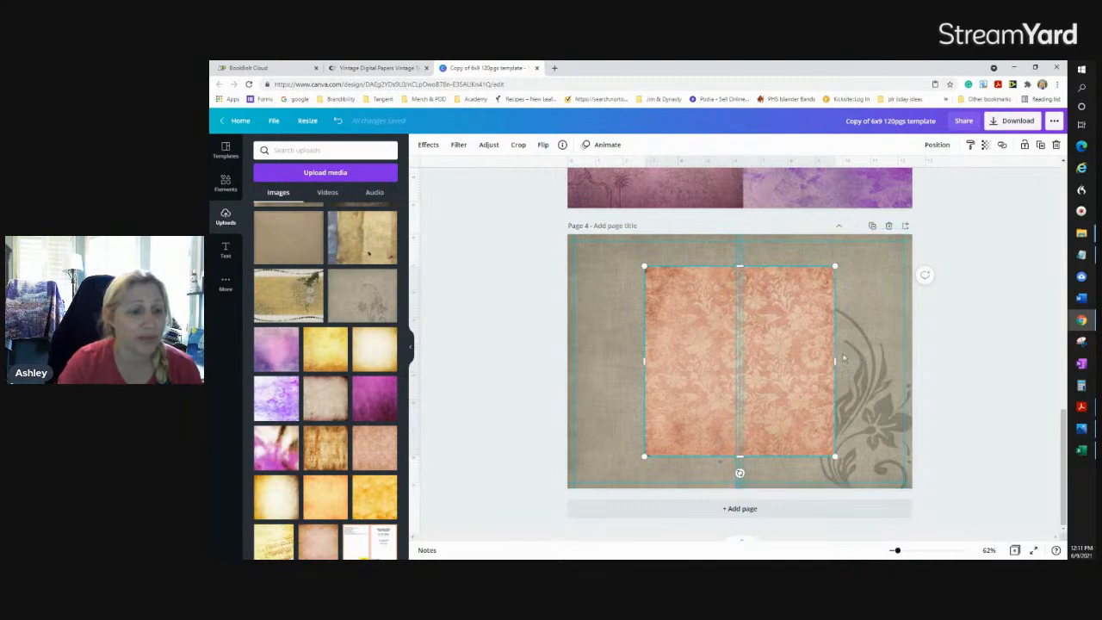
left_click_drag(739, 248, 739, 236)
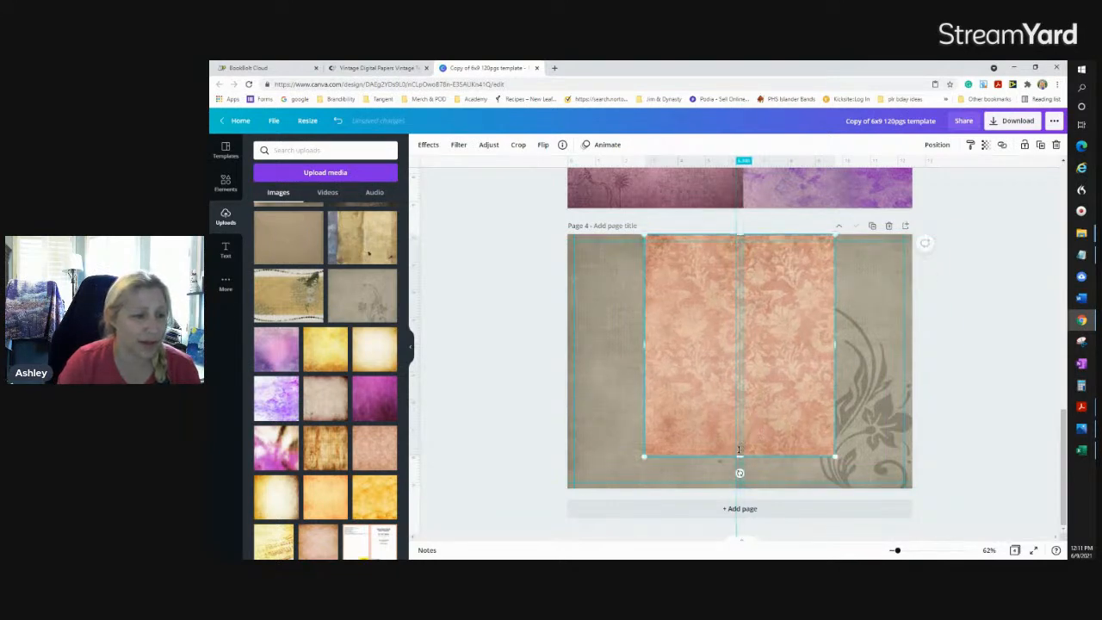
left_click_drag(739, 456, 745, 487)
left_click_drag(807, 361, 763, 368)
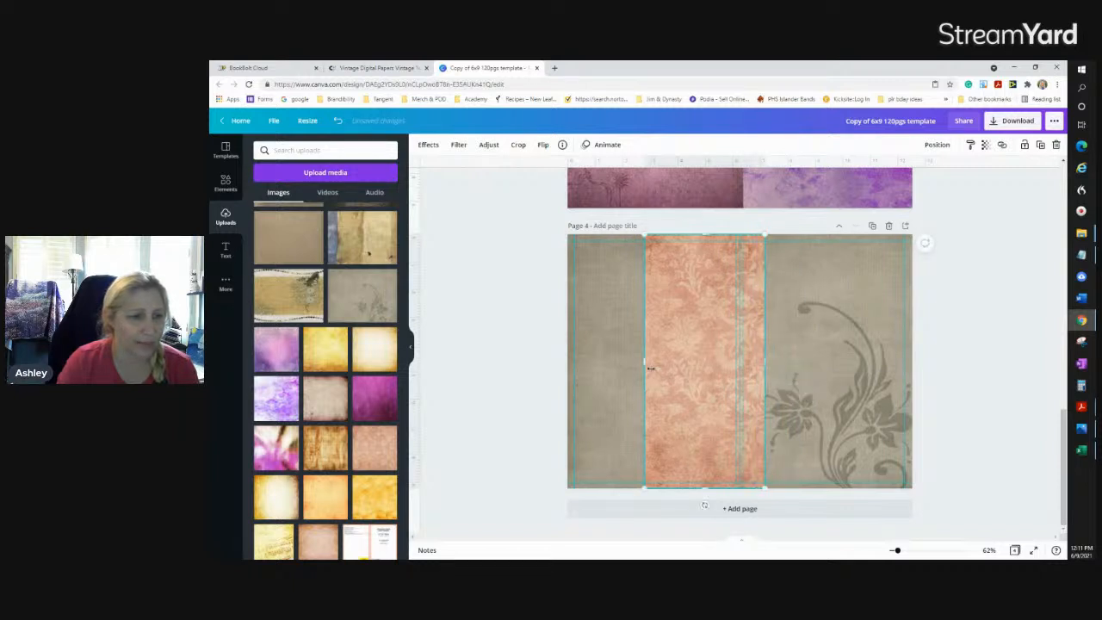
left_click_drag(645, 362, 712, 368)
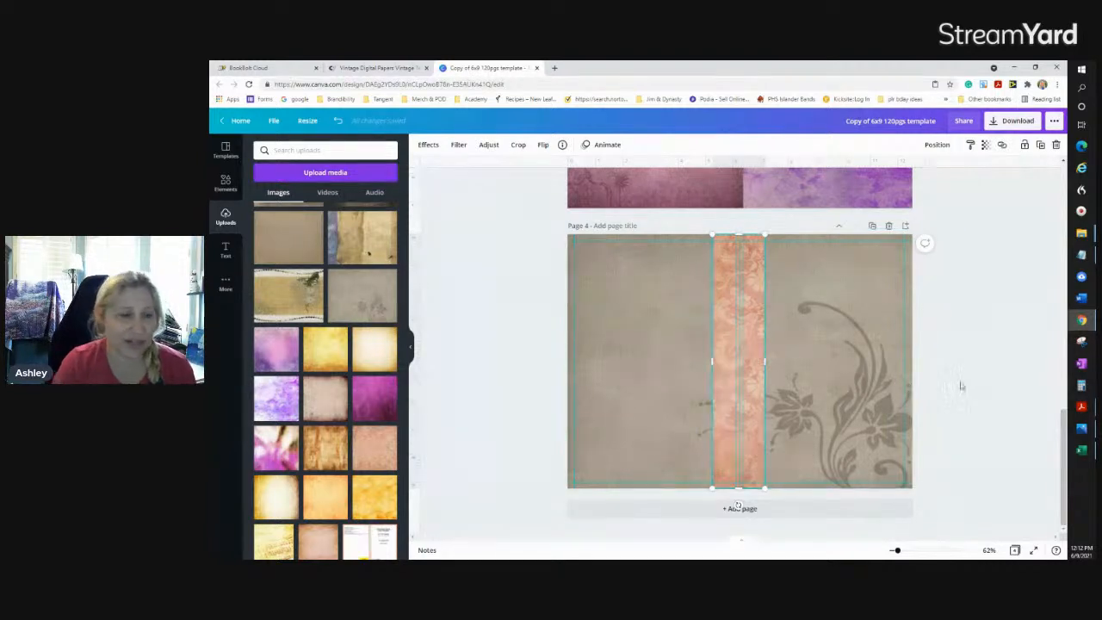
Add page 5, place the brown map-textured paper over the back cover and enlarge it to page height
left_click(808, 512)
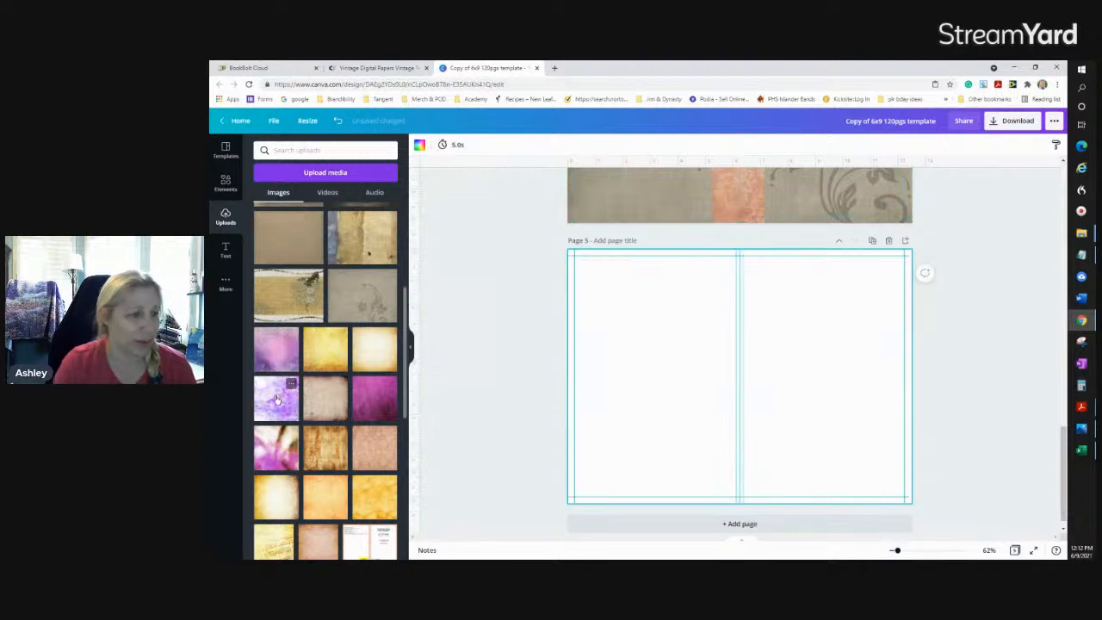
left_click(326, 401)
left_click_drag(754, 340, 673, 337)
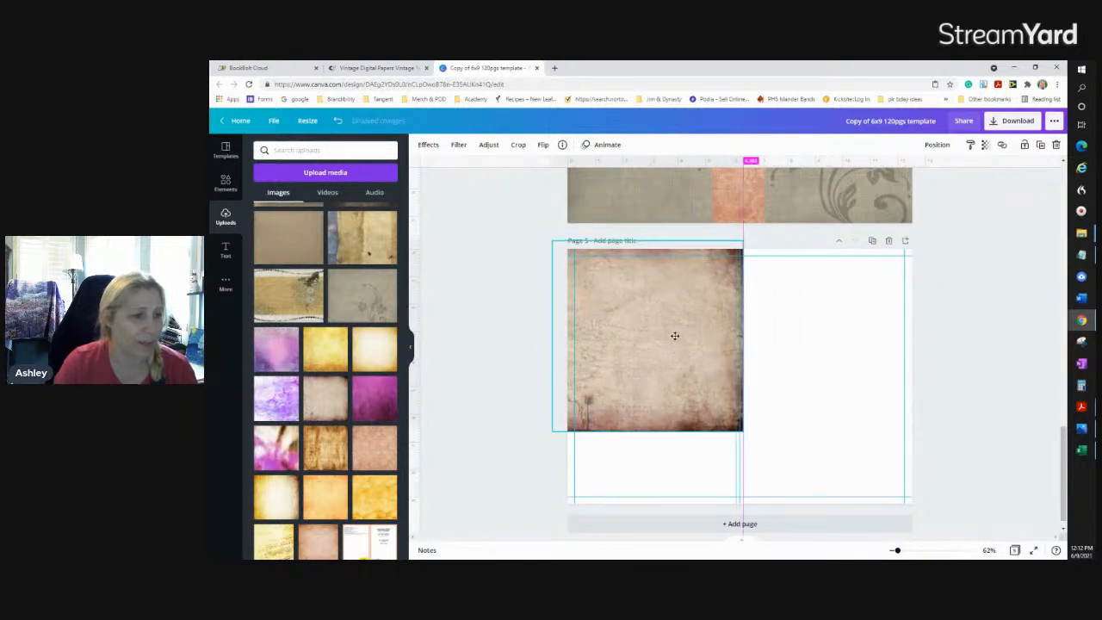
left_click_drag(741, 430, 799, 512)
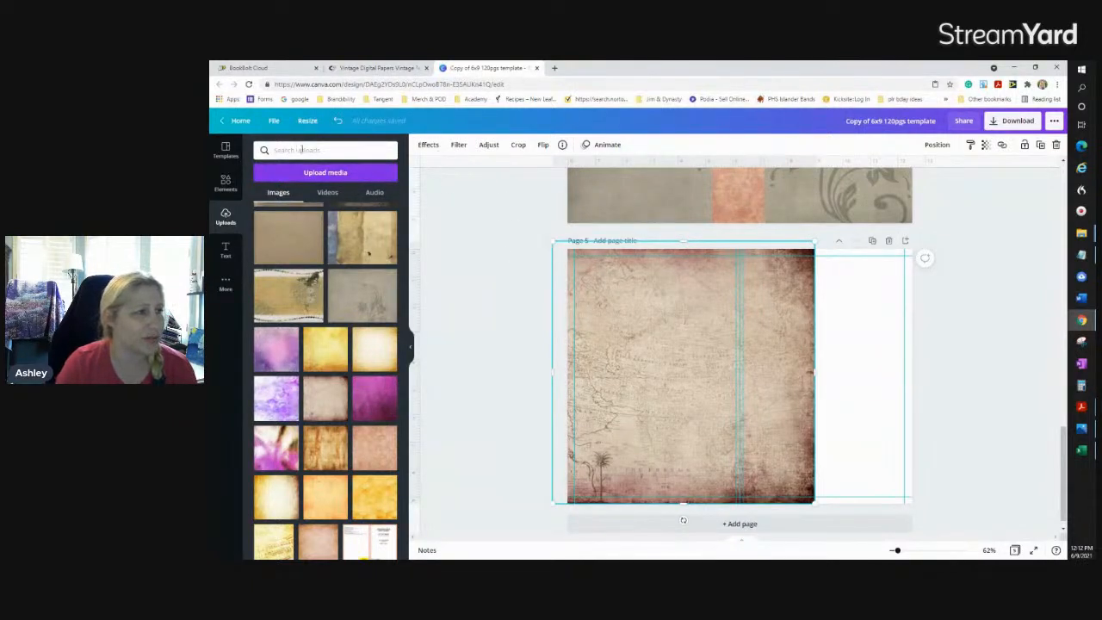
left_click_drag(284, 398, 785, 392)
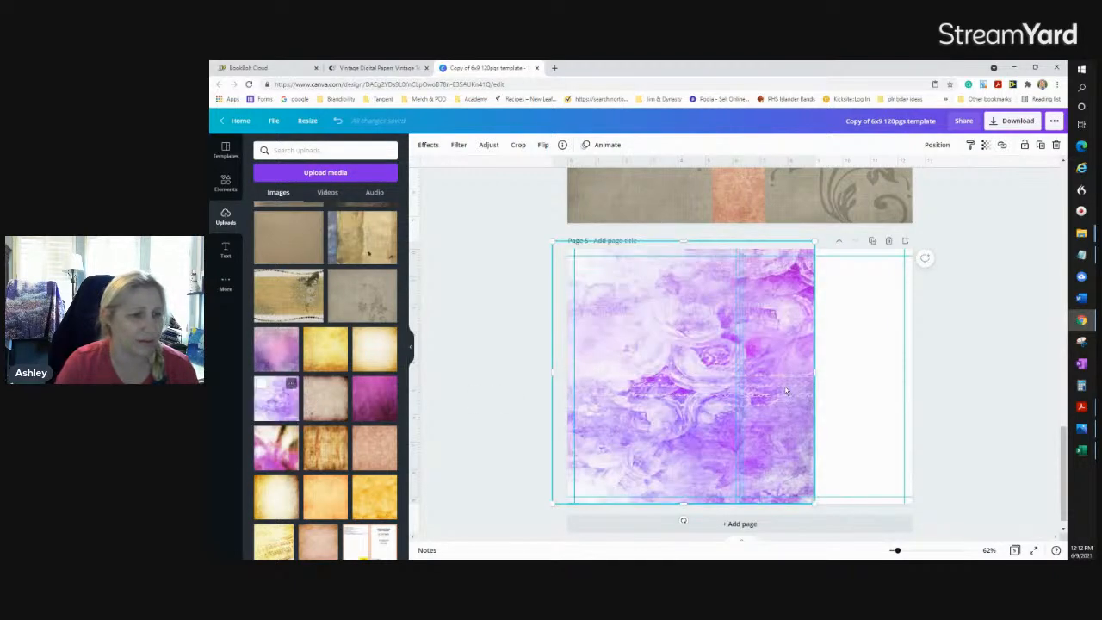
left_click_drag(720, 366, 930, 364)
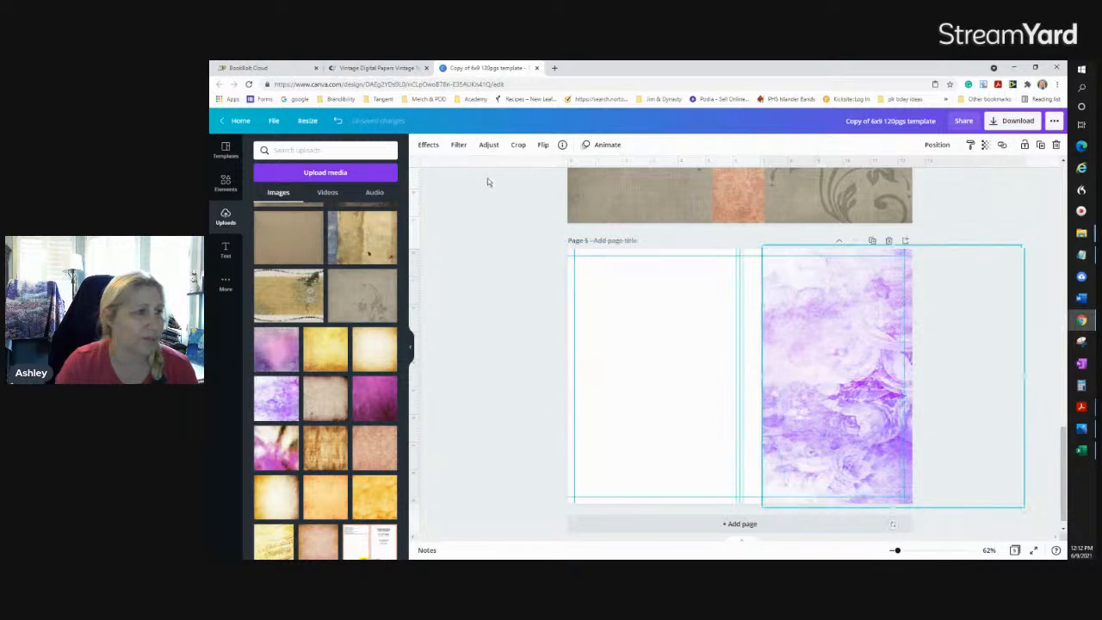
left_click(339, 121)
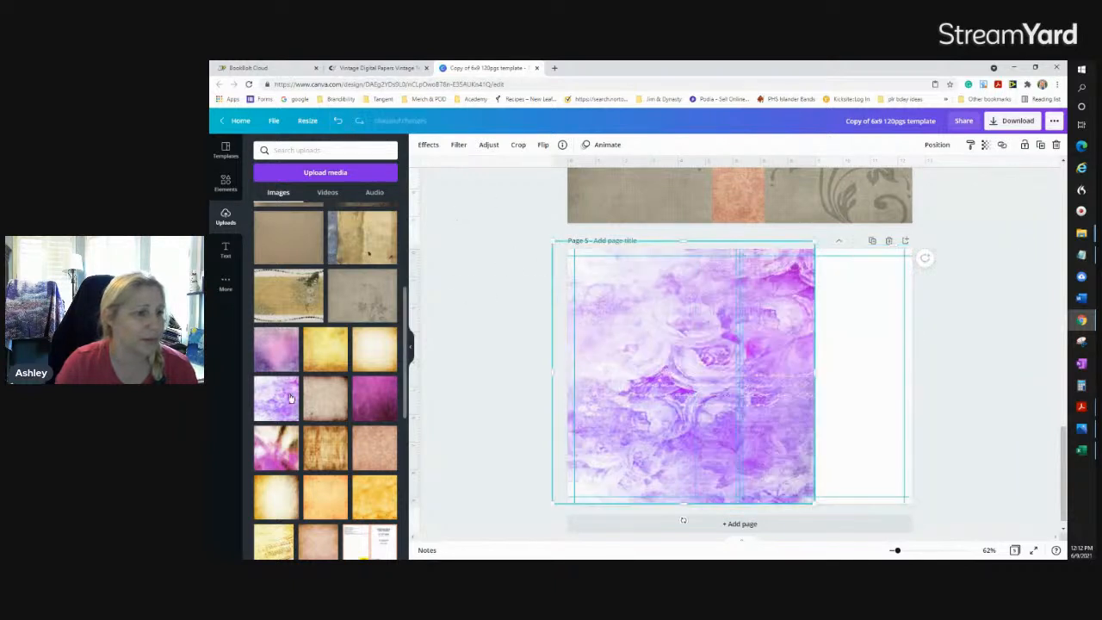
left_click(338, 121)
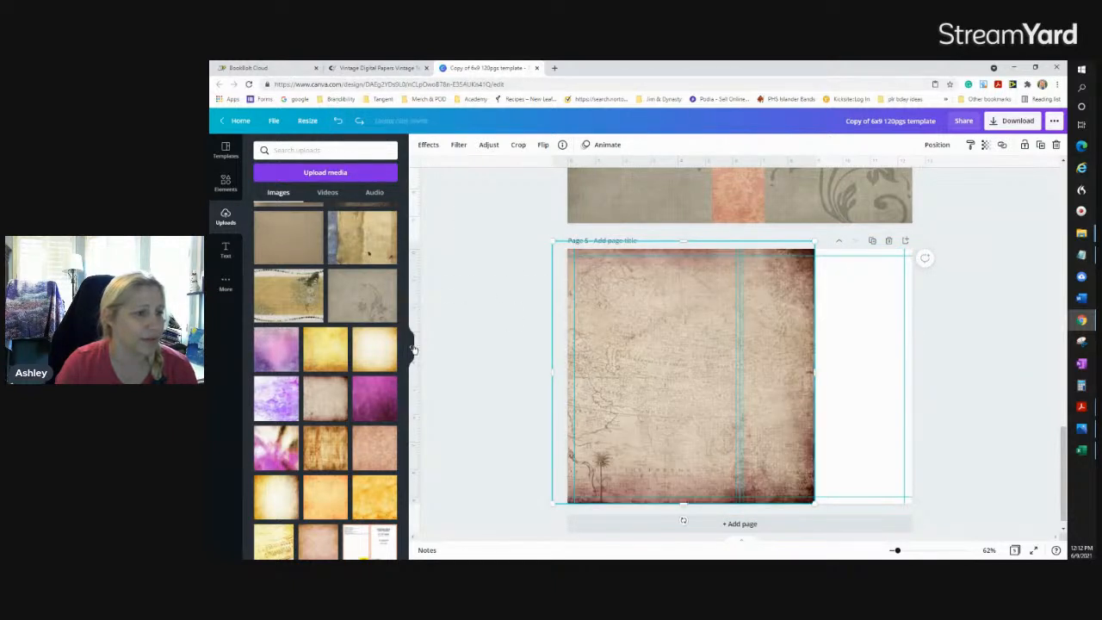
Add the purple floral paper to page 5, align it with the spine guide and enlarge it to fill the front cover
left_click_drag(268, 402, 749, 362)
left_click_drag(806, 339, 847, 326)
left_click_drag(934, 449, 986, 517)
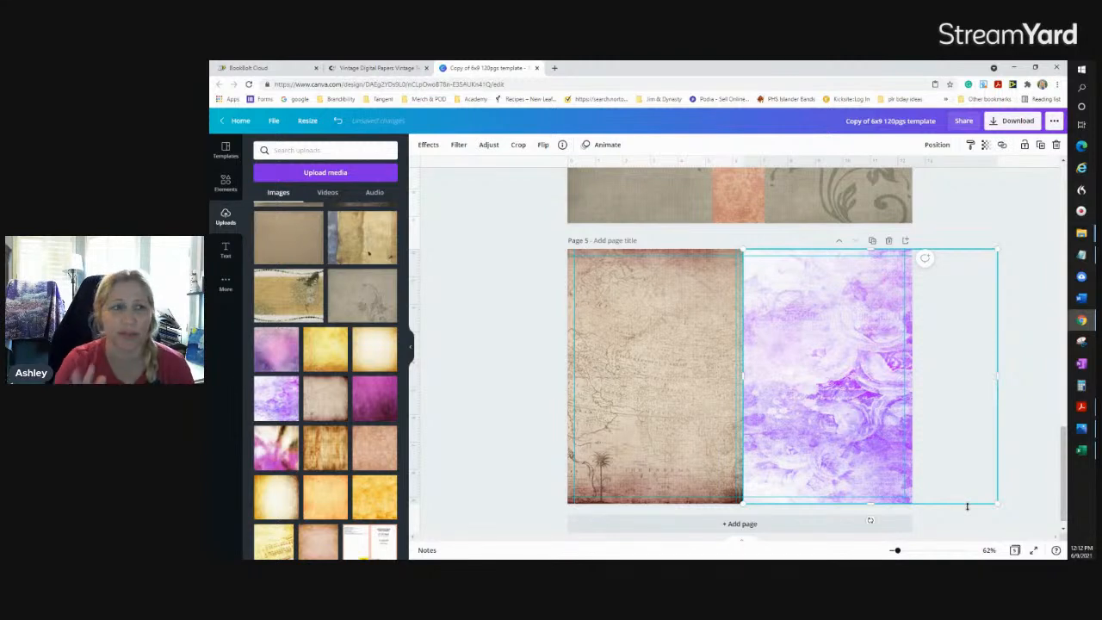
scroll(806, 269, "up", 2)
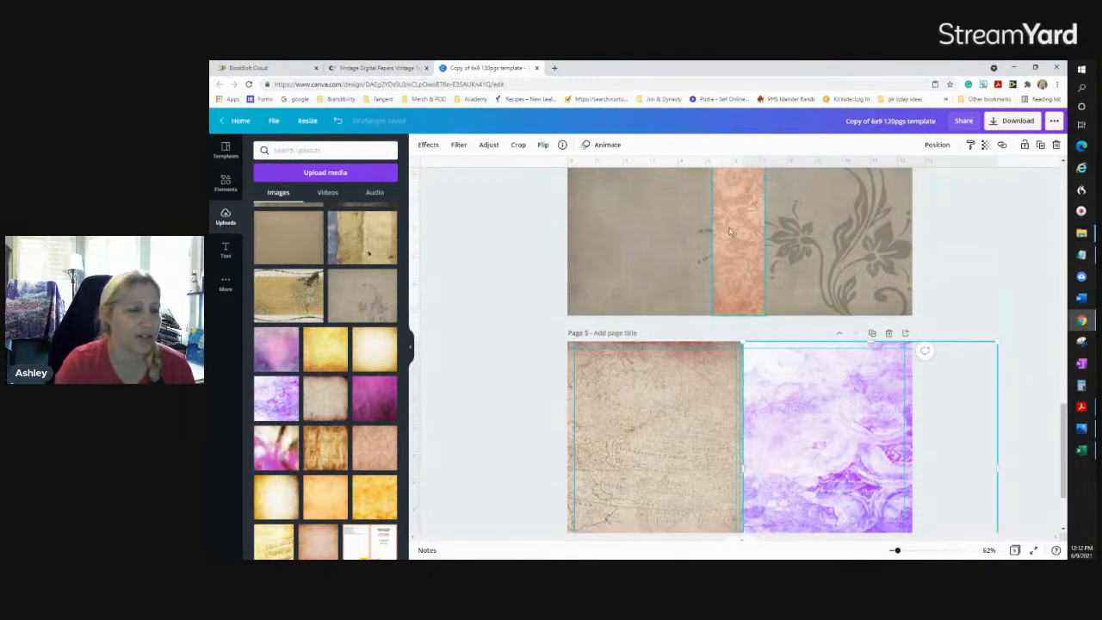
scroll(743, 201, "up", 2)
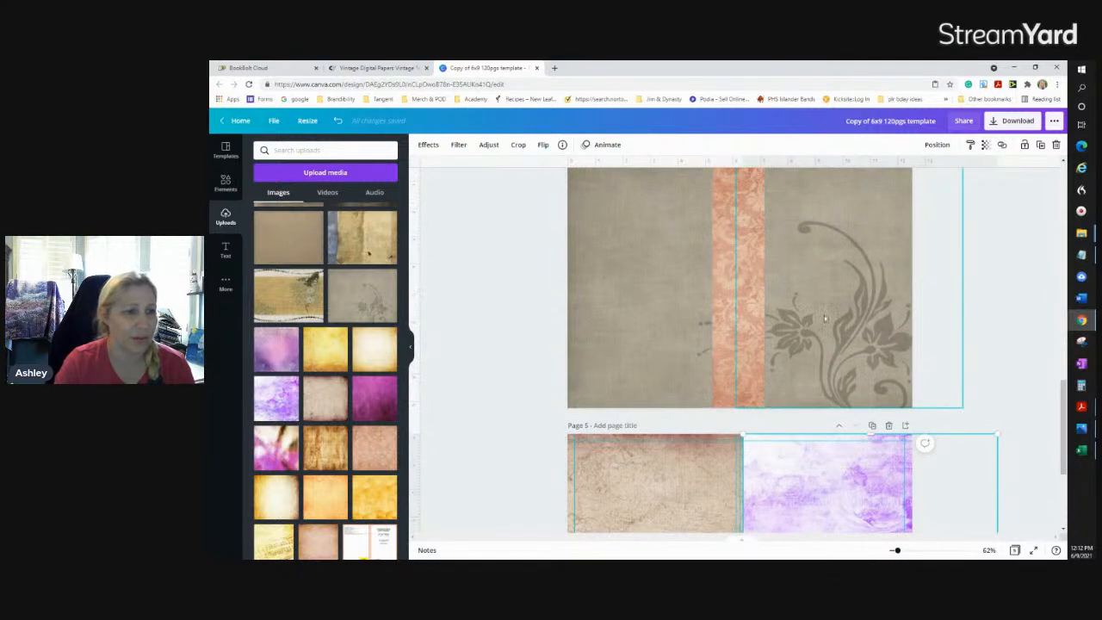
scroll(870, 241, "down", 10)
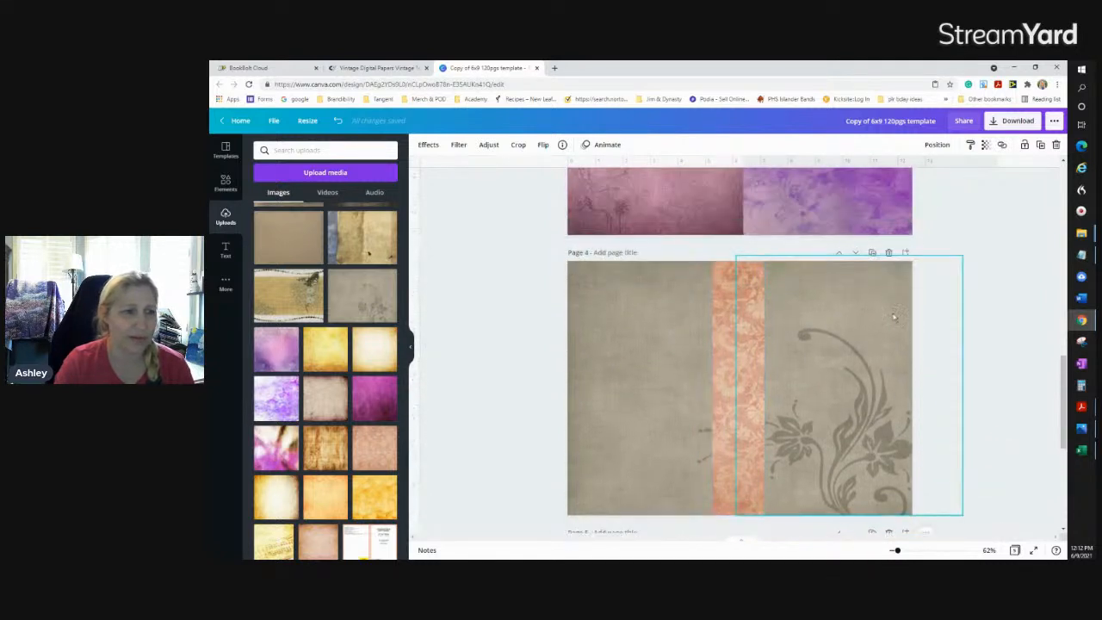
scroll(833, 404, "up", 7)
scroll(833, 404, "down", 2)
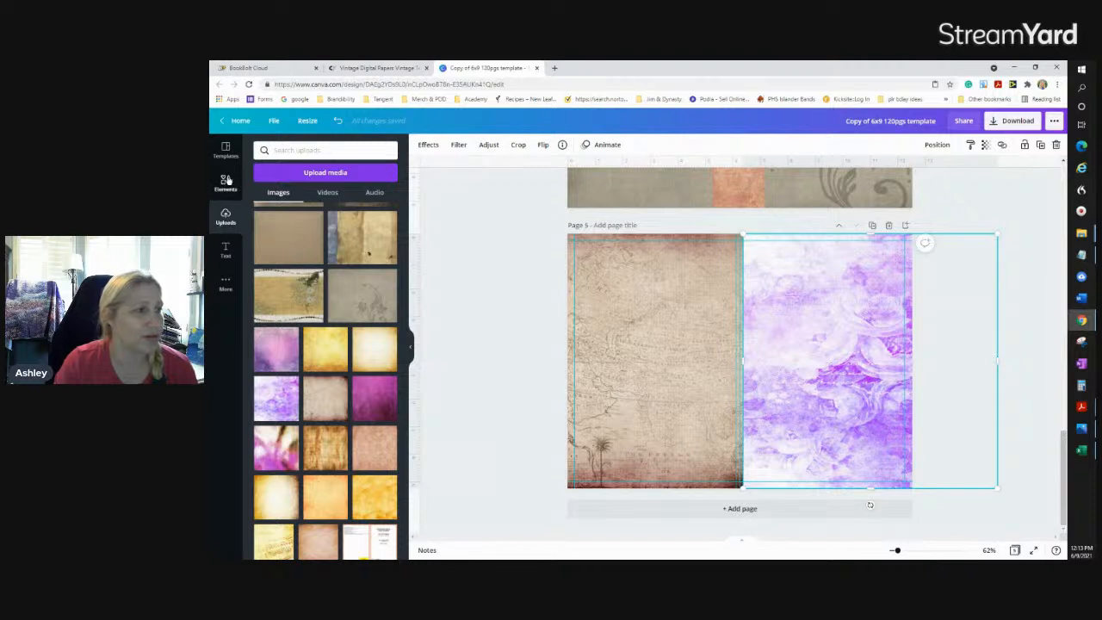
Add a square shape to page 5 and stretch it to cover the whole page
left_click(226, 183)
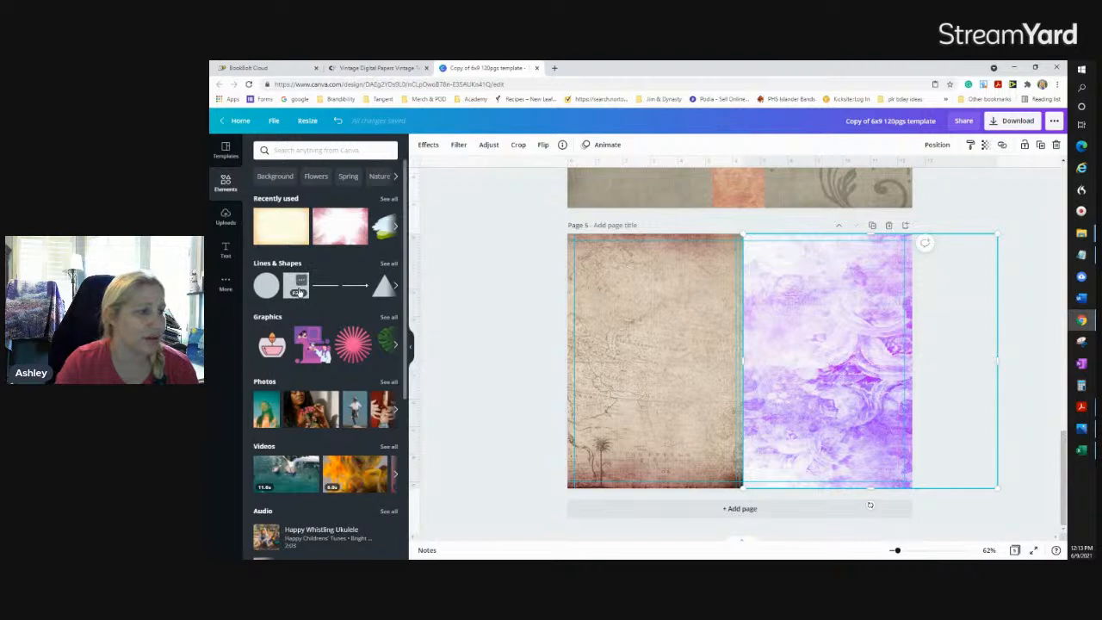
left_click(298, 291)
left_click_drag(673, 360, 565, 354)
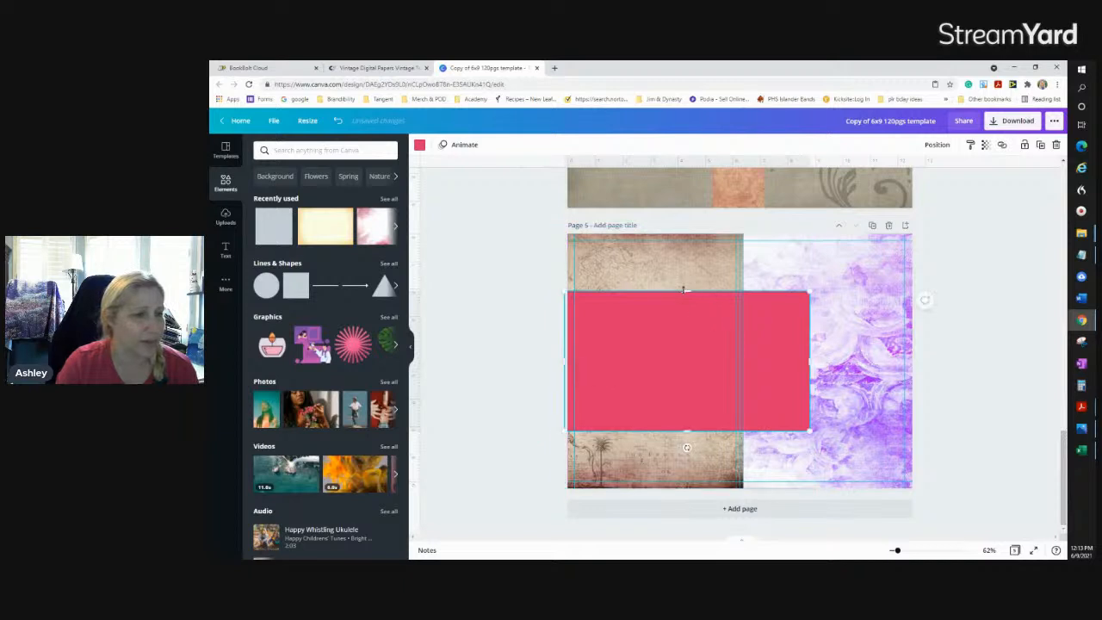
left_click_drag(687, 267, 687, 235)
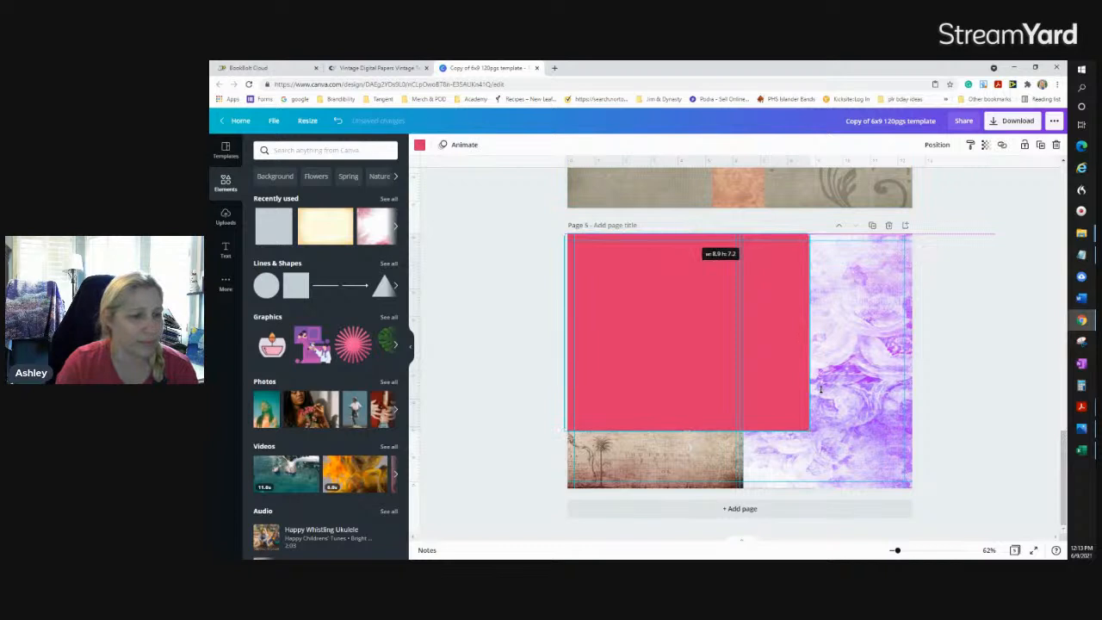
left_click_drag(810, 430, 911, 489)
scroll(845, 466, "down", 1)
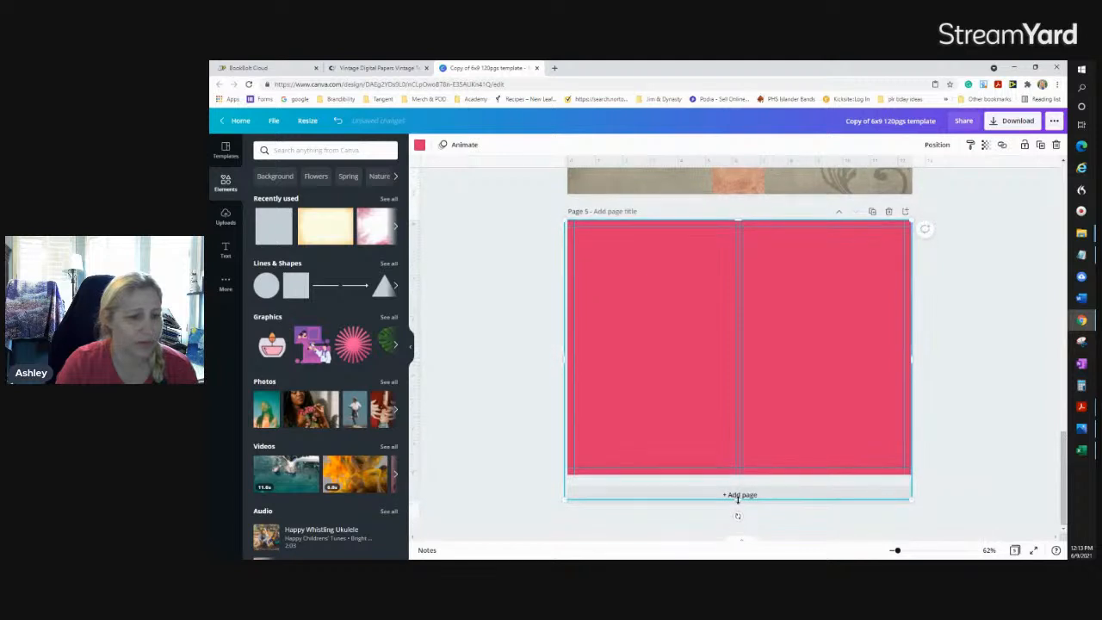
scroll(741, 484, "up", 1)
left_click_drag(741, 484, 745, 485)
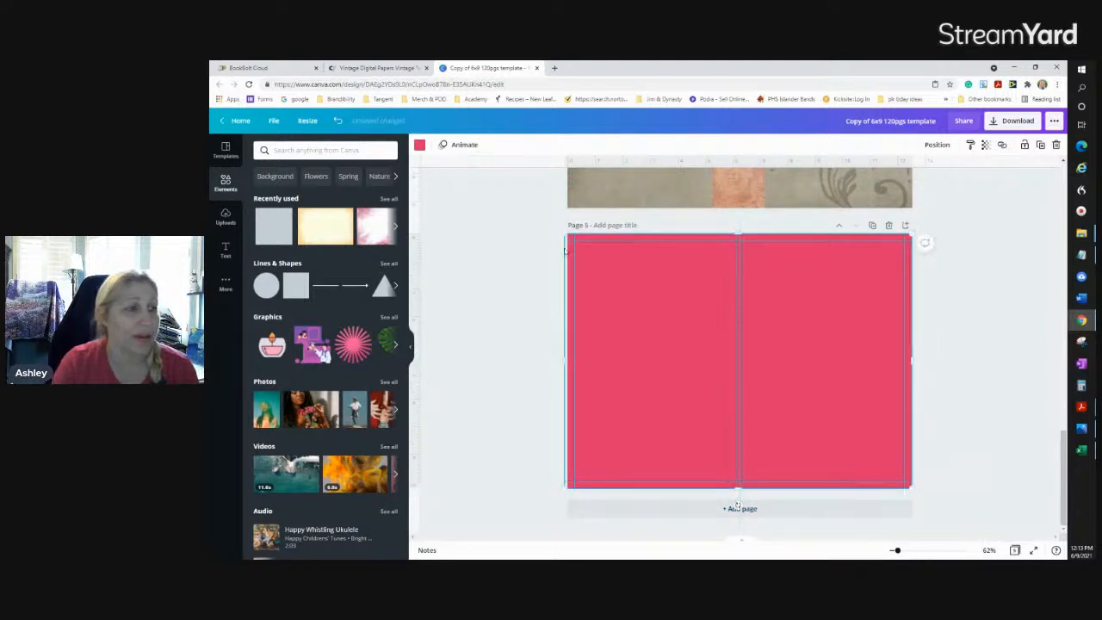
Fill the page 5 overlay shape with the dusty pink brand colour and set its transparency to 75
left_click(418, 145)
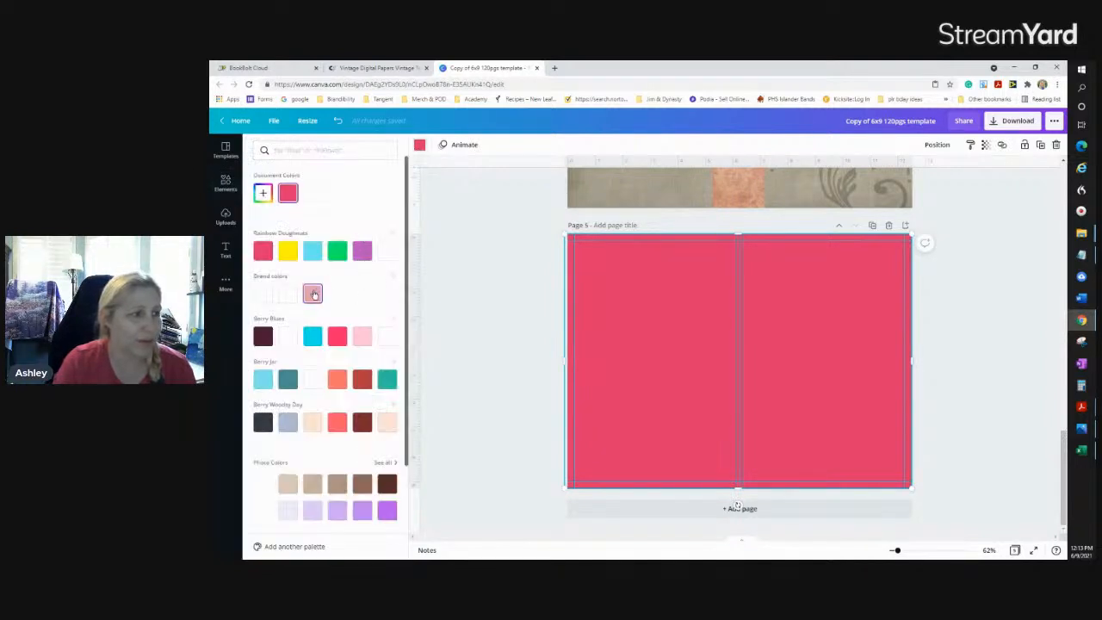
left_click(312, 294)
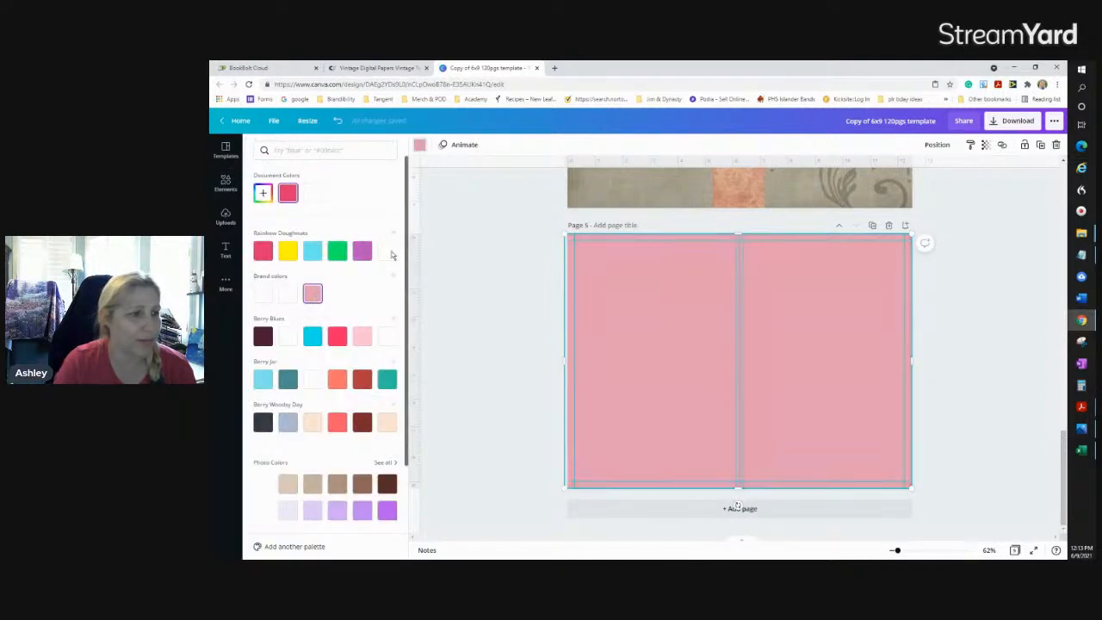
left_click(986, 147)
left_click_drag(952, 175, 942, 184)
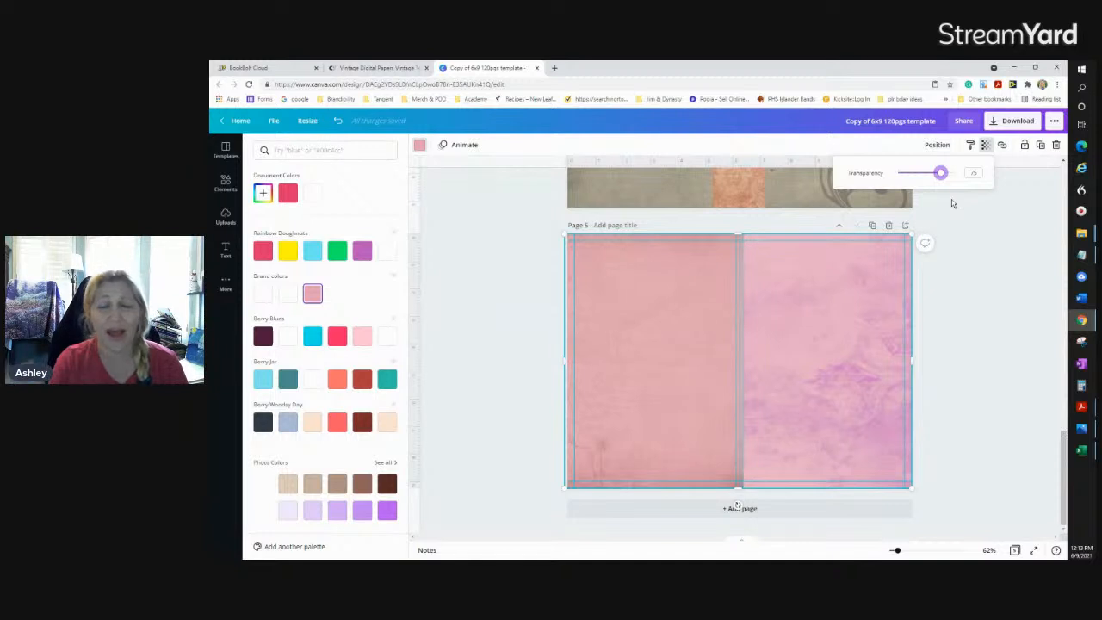
scroll(987, 293, "up", 5)
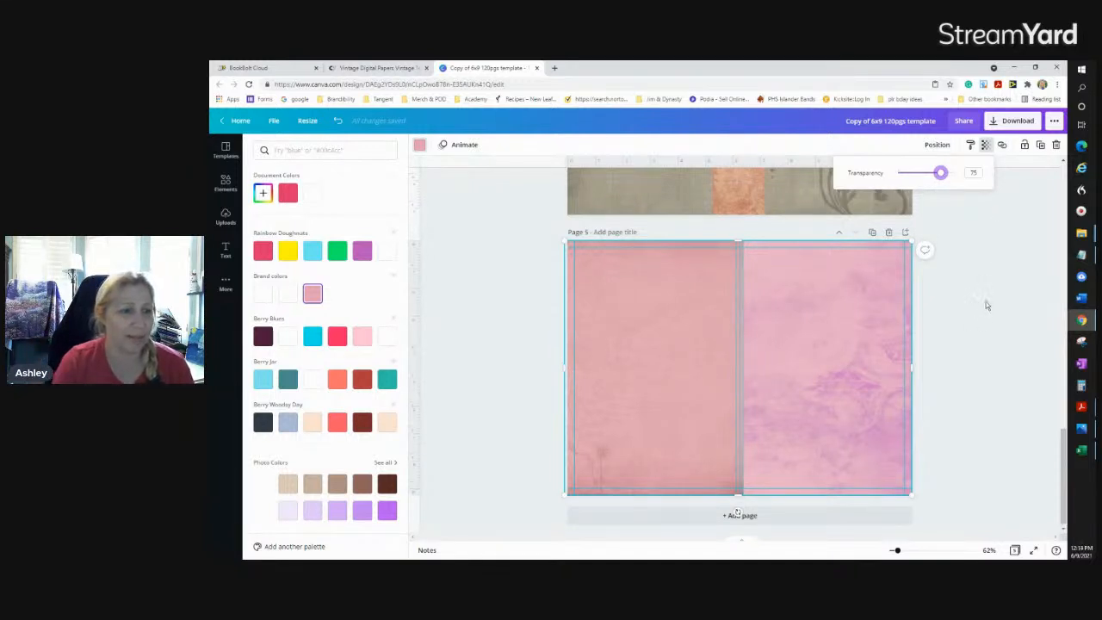
scroll(765, 300, "up", 4)
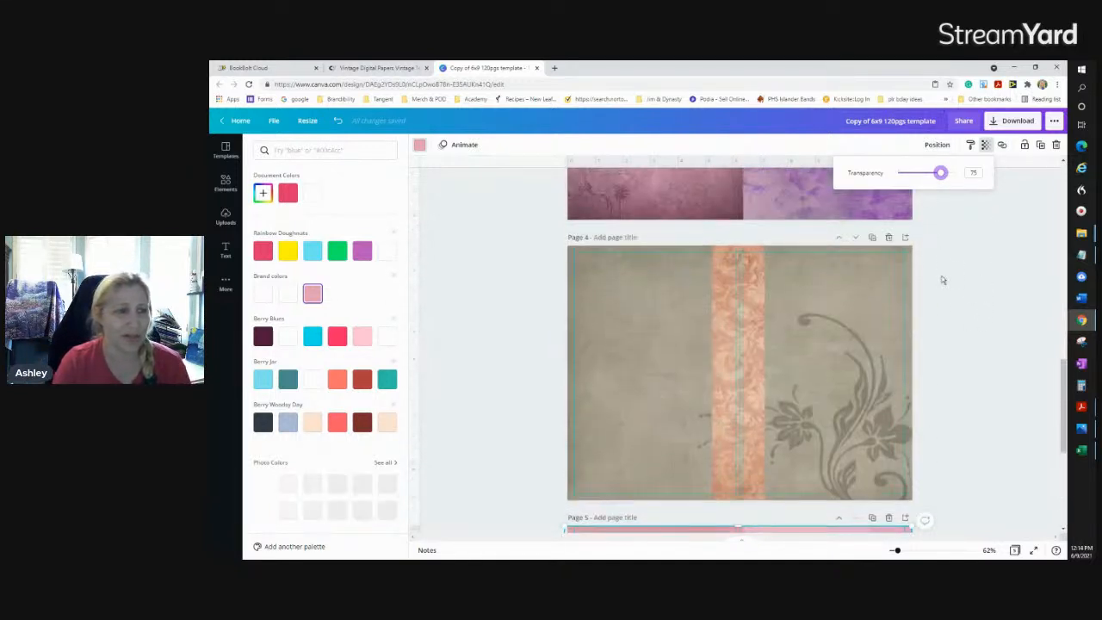
scroll(765, 299, "up", 1)
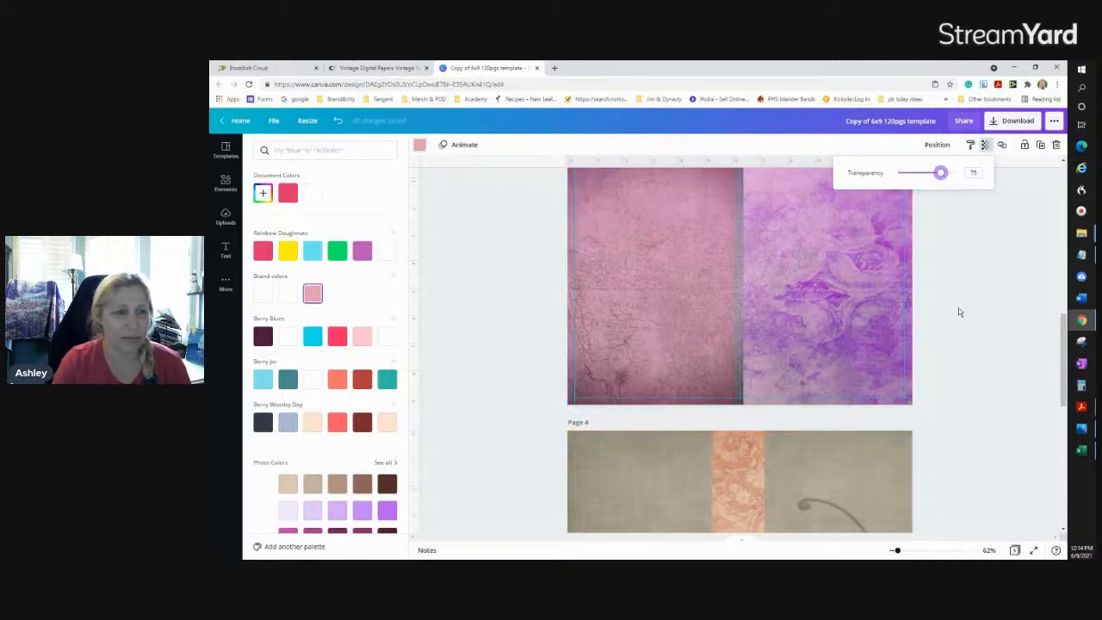
scroll(997, 299, "down", 7)
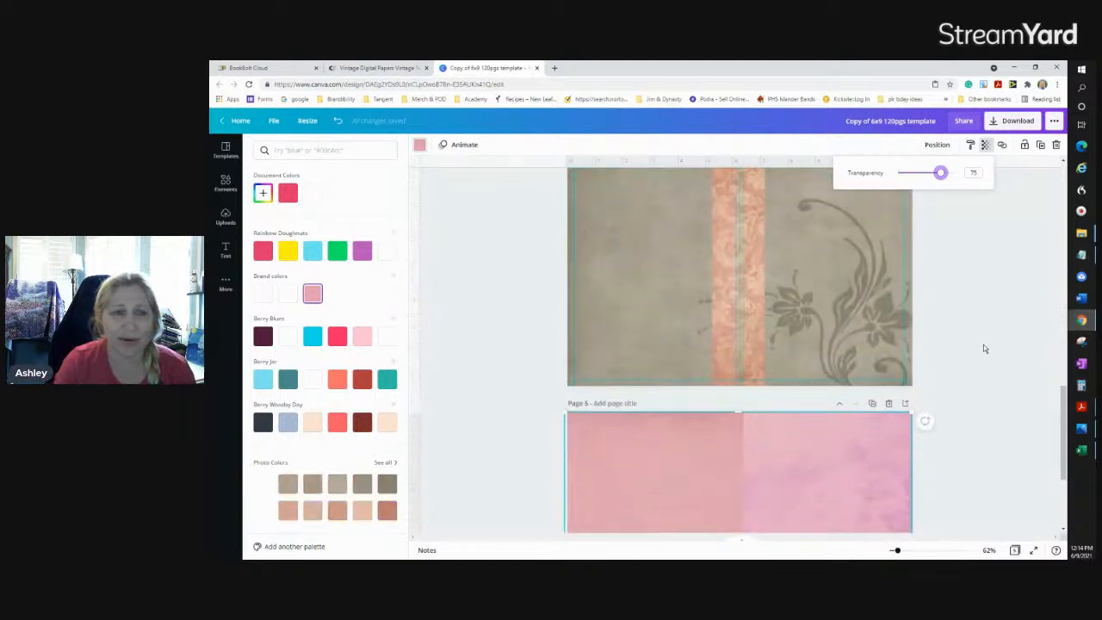
scroll(985, 349, "down", 2)
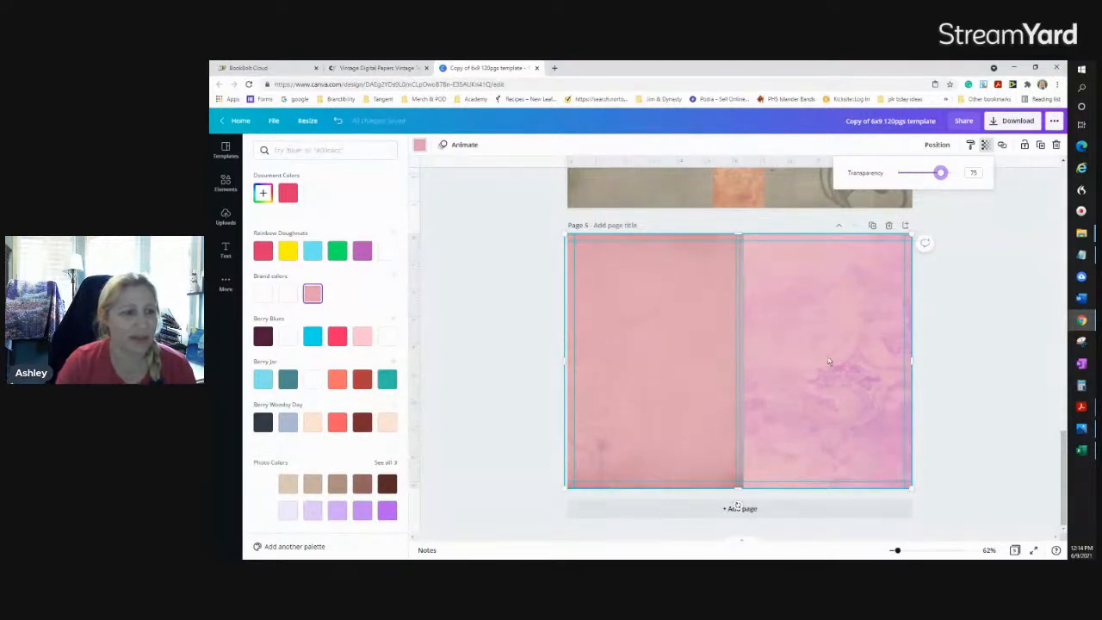
Recolour the page 5 overlay shape to the dark charcoal palette colour
left_click(419, 148)
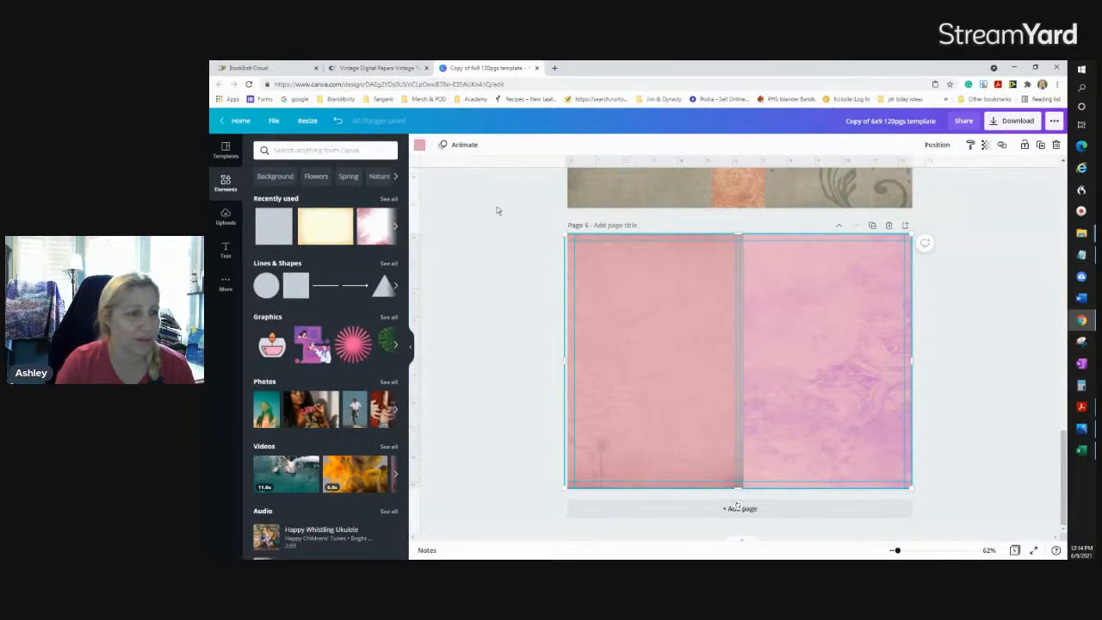
left_click(420, 144)
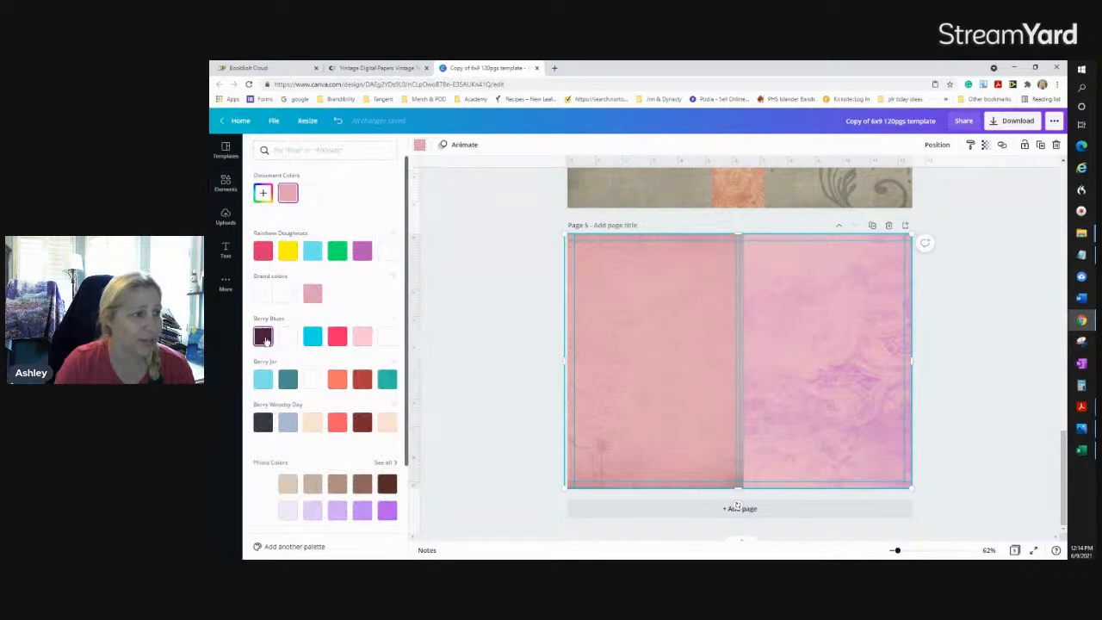
left_click(263, 421)
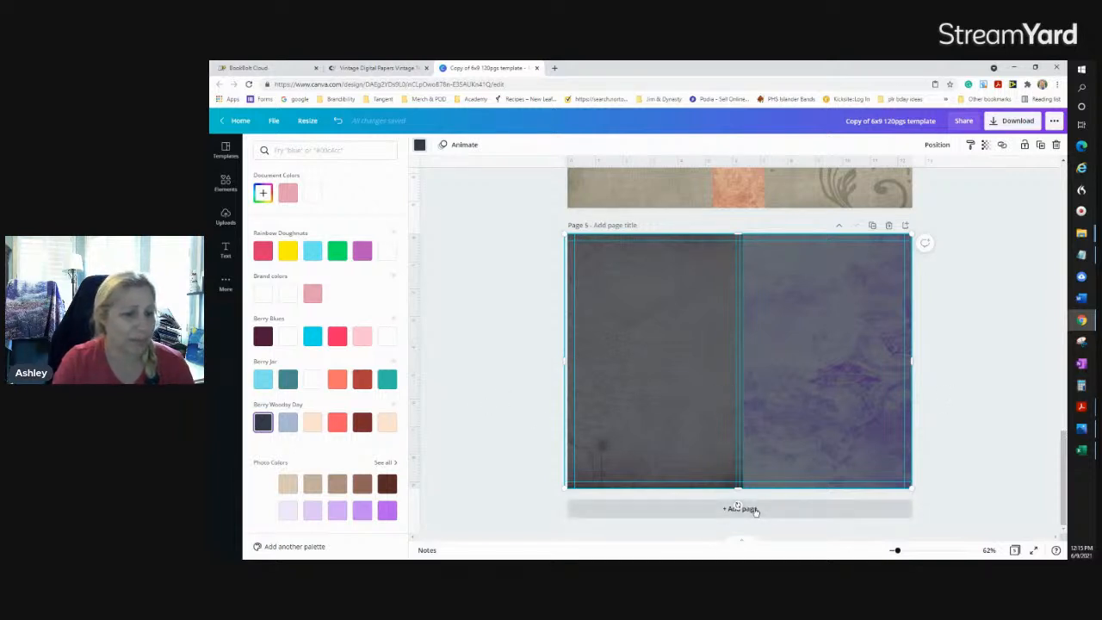
Add page 6, enlarge the magenta paper to page height from the outer back cover edge and crop it at the spine
left_click(781, 445)
scroll(781, 445, "down", 3)
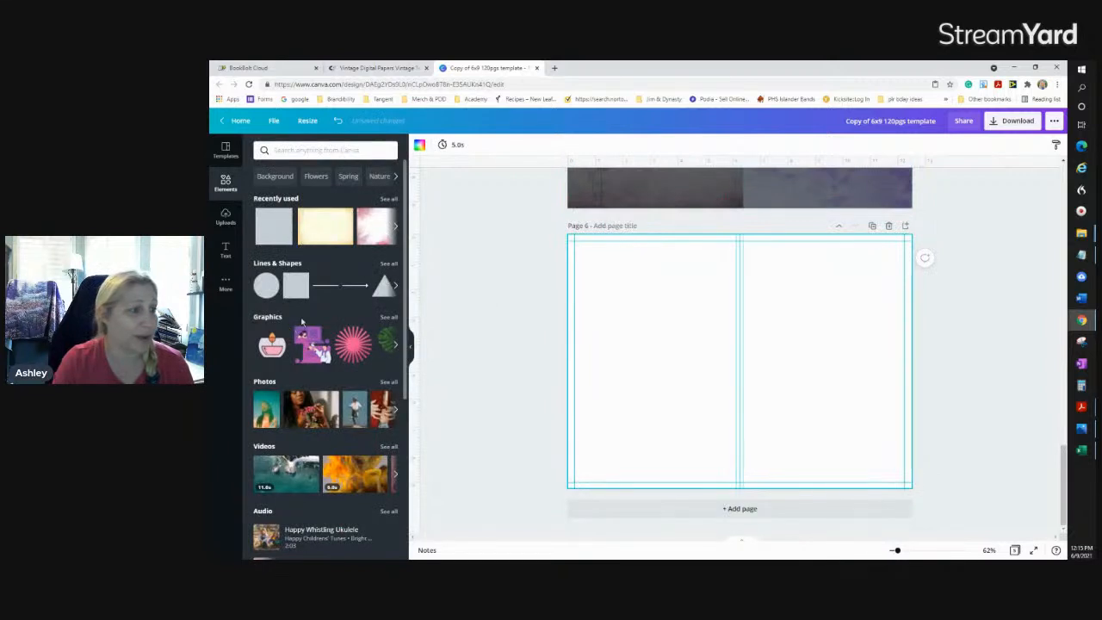
left_click(225, 217)
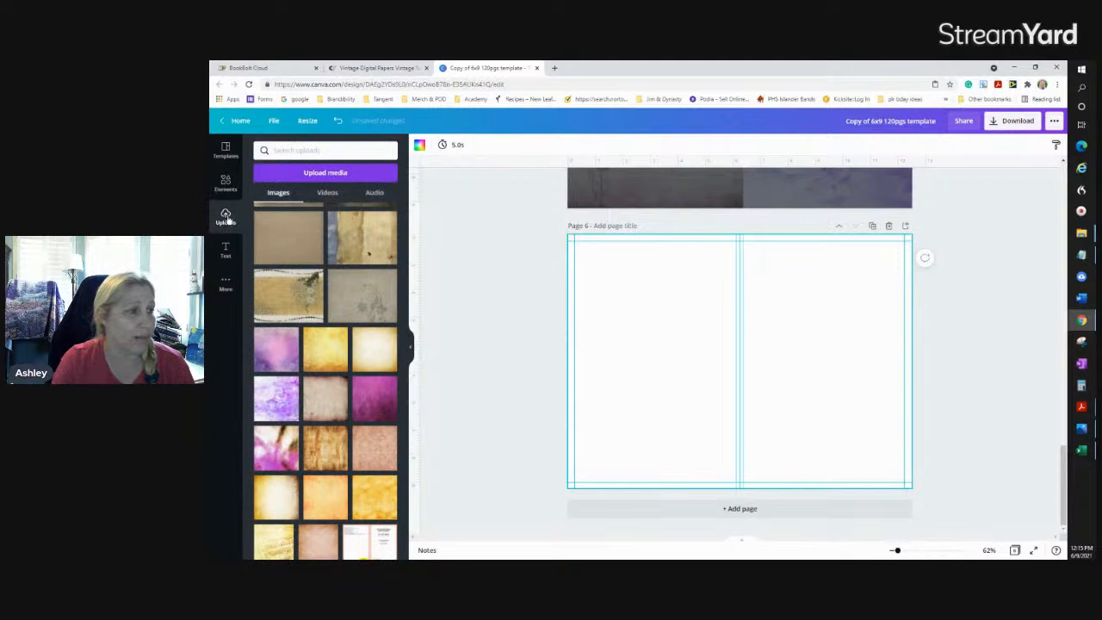
left_click(385, 403)
mouse_move(704, 360)
left_mouse_down()
mouse_move(629, 324)
mouse_move(644, 324)
left_mouse_up()
left_click_drag(781, 469, 807, 509)
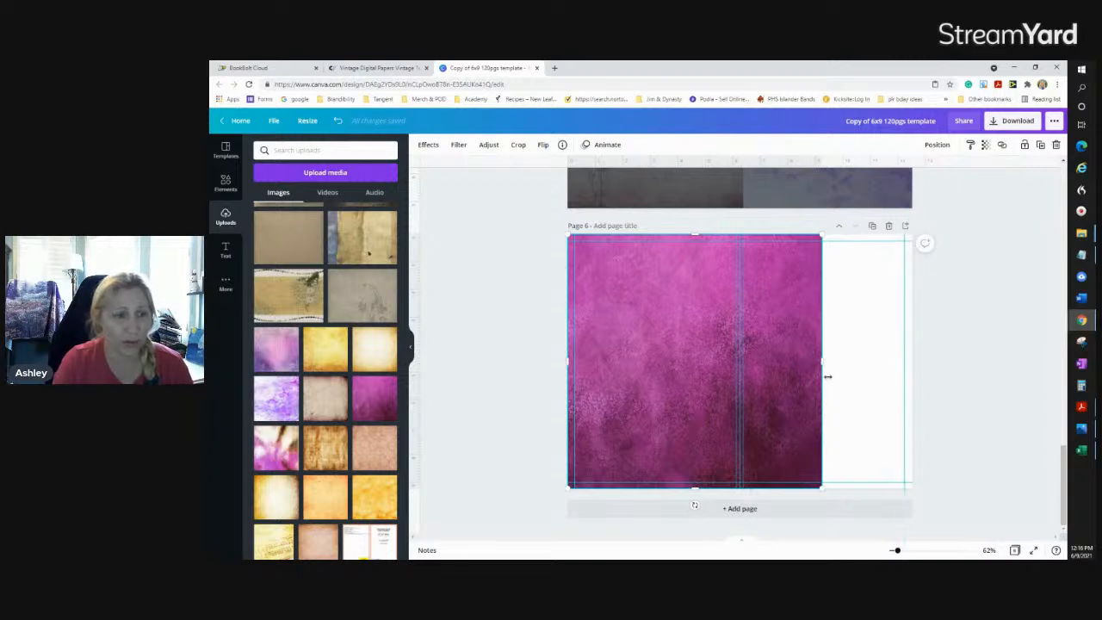
left_click_drag(788, 360, 741, 363)
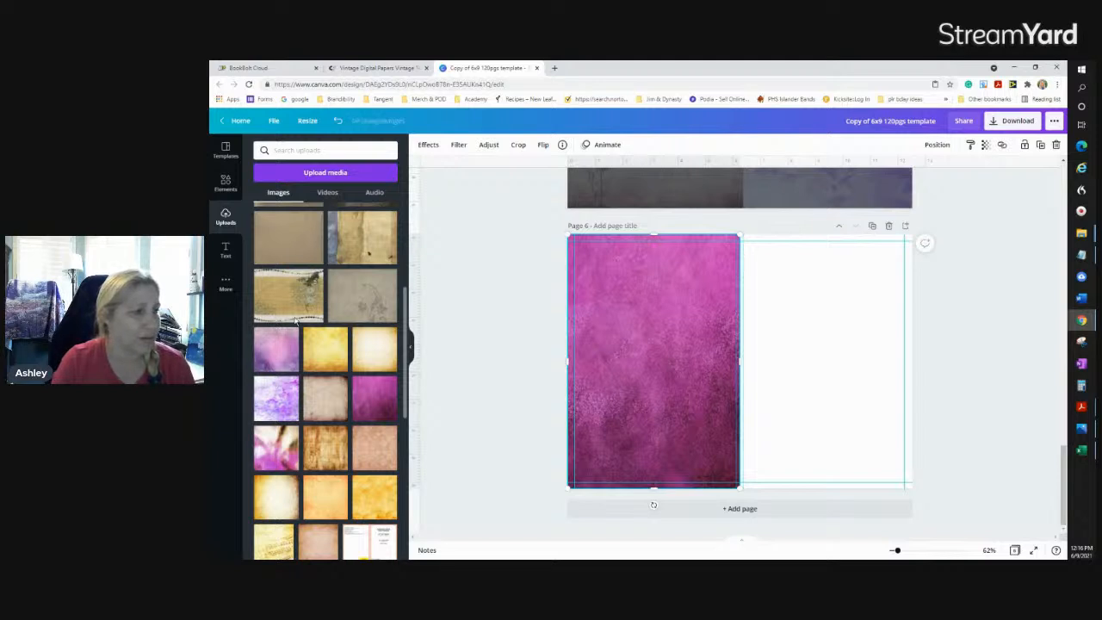
Add the yellow sheet music paper to page 6, enlarge it to page height and place it over the magenta back cover
scroll(315, 404, "up", 5)
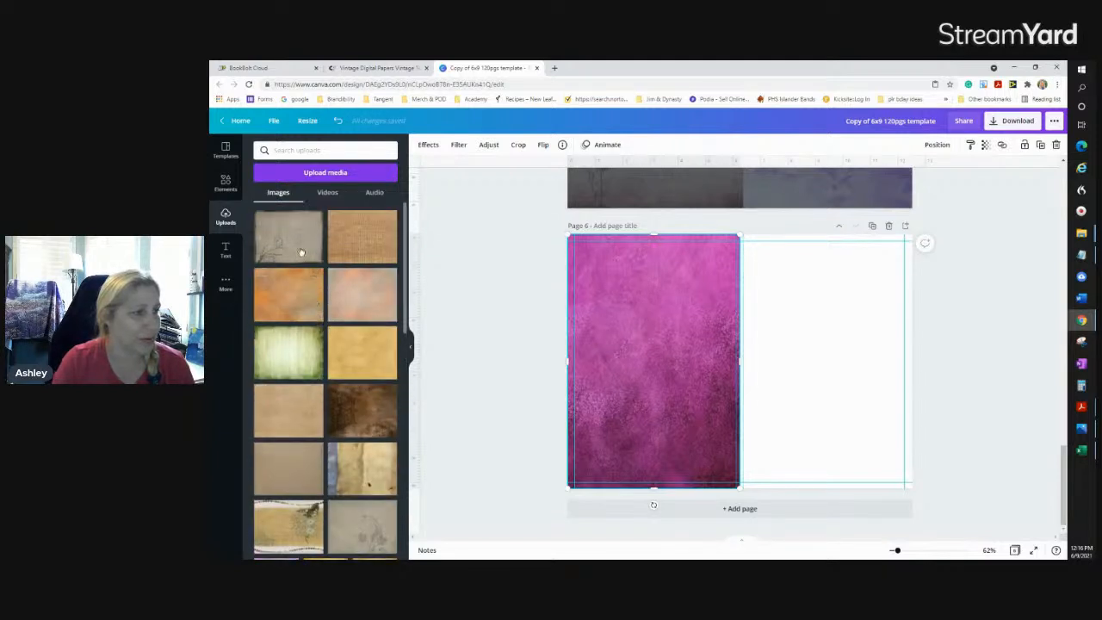
scroll(357, 345, "down", 1)
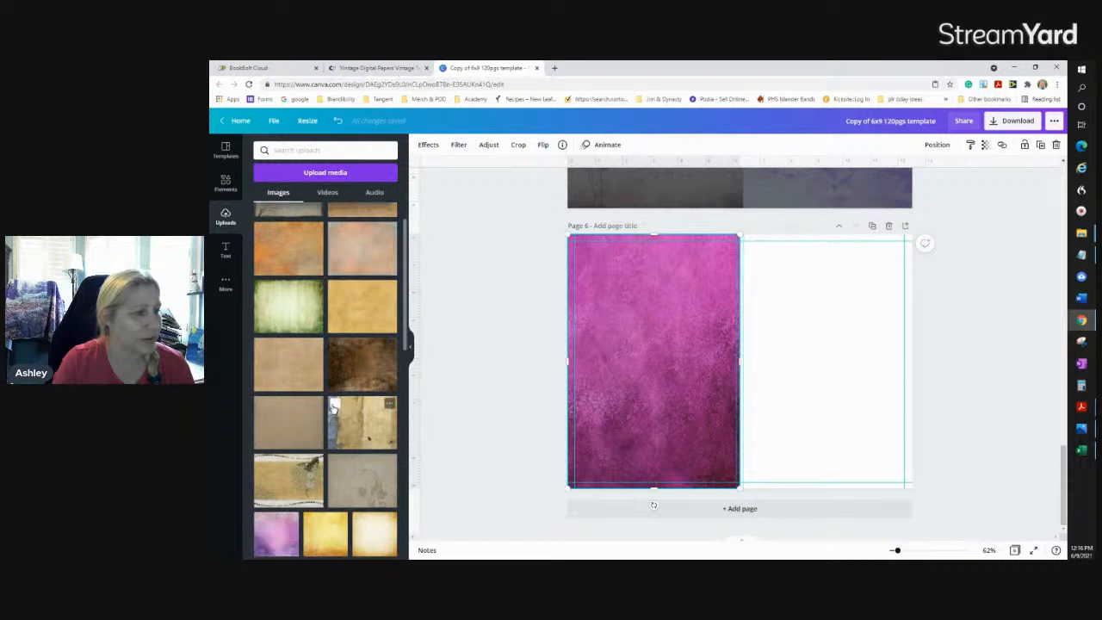
scroll(358, 370, "down", 5)
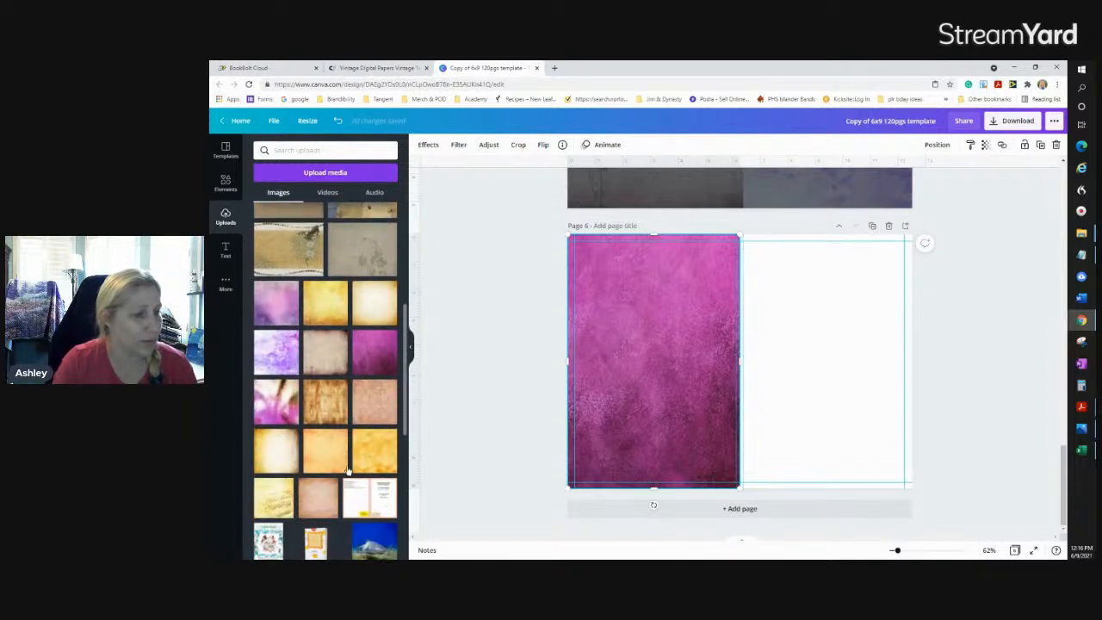
left_click(283, 494)
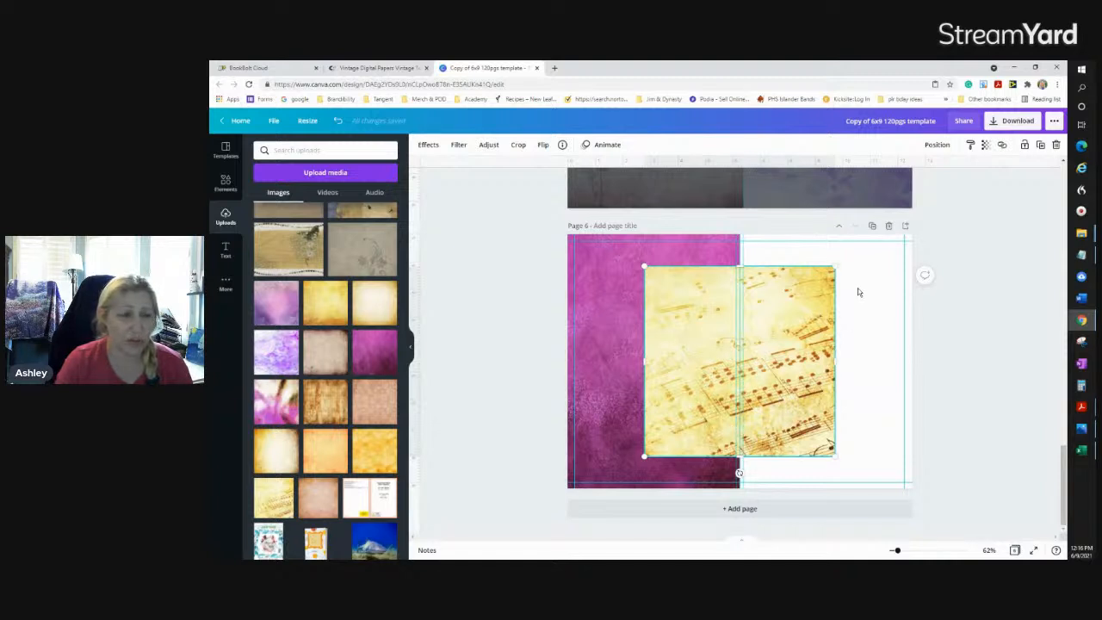
left_click_drag(835, 267, 878, 243)
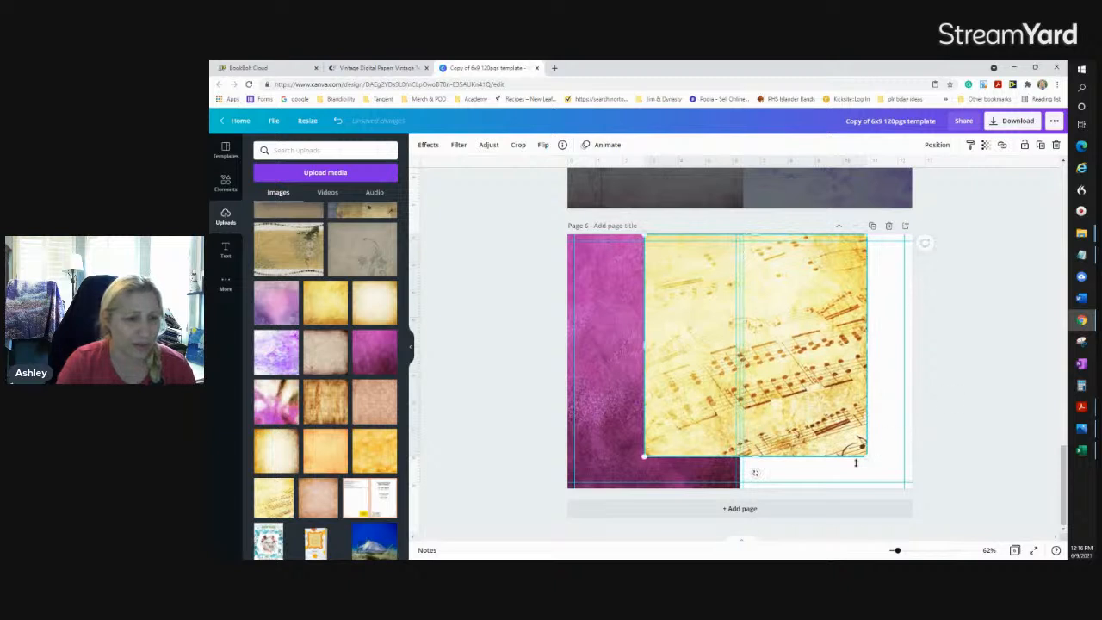
left_click_drag(865, 459, 901, 488)
left_click_drag(840, 402, 682, 392)
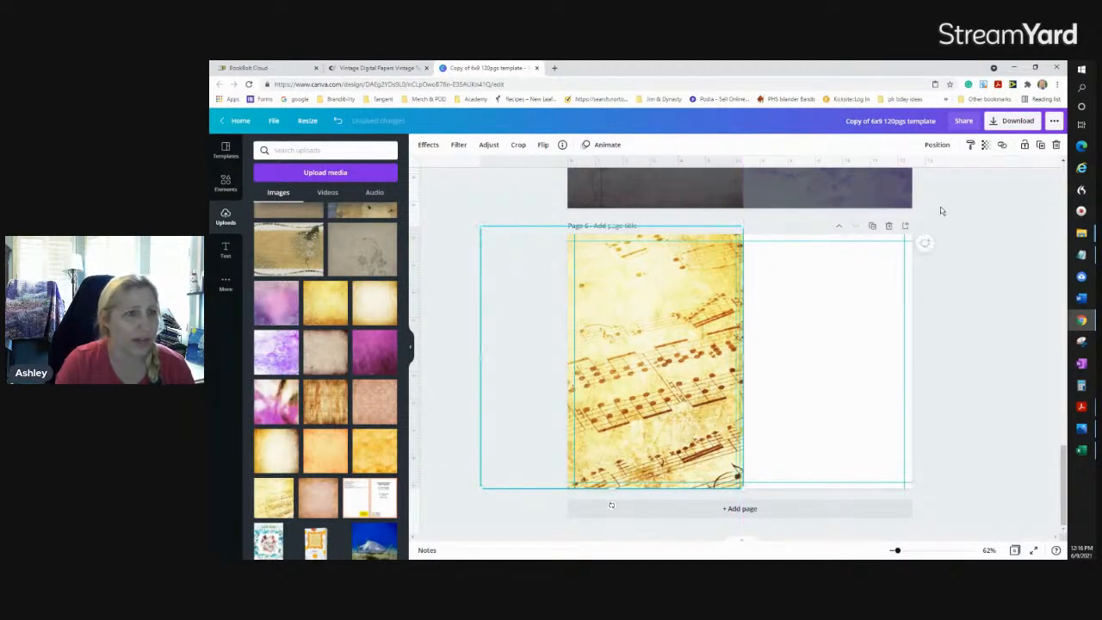
Try several filters on the sheet music paper, keep Nordic, and set the paper's transparency to 33
left_click(457, 146)
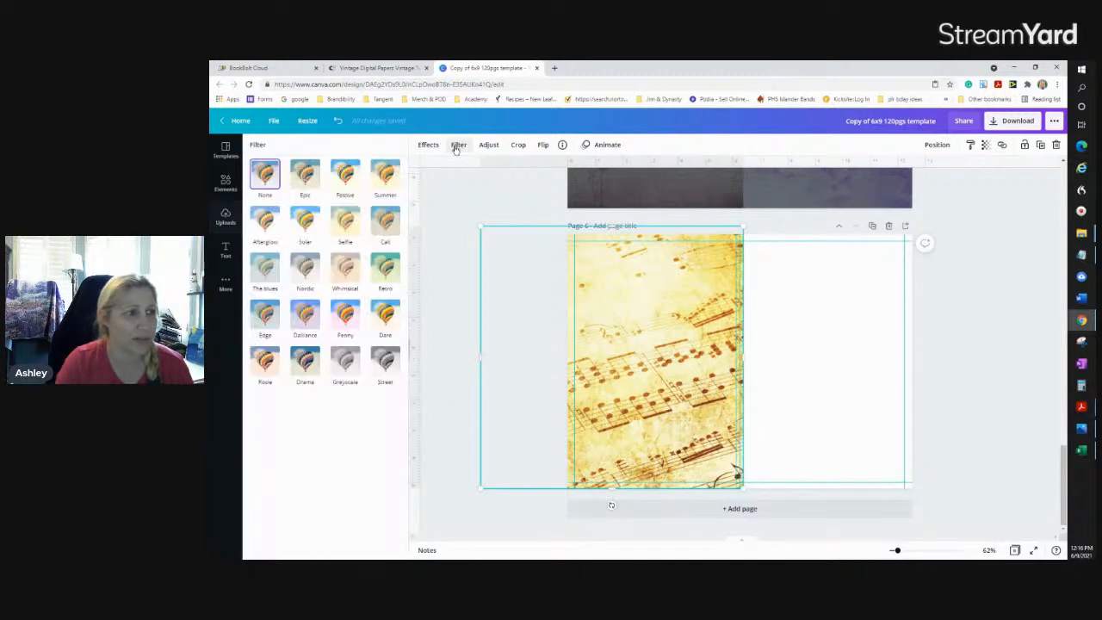
left_click(313, 177)
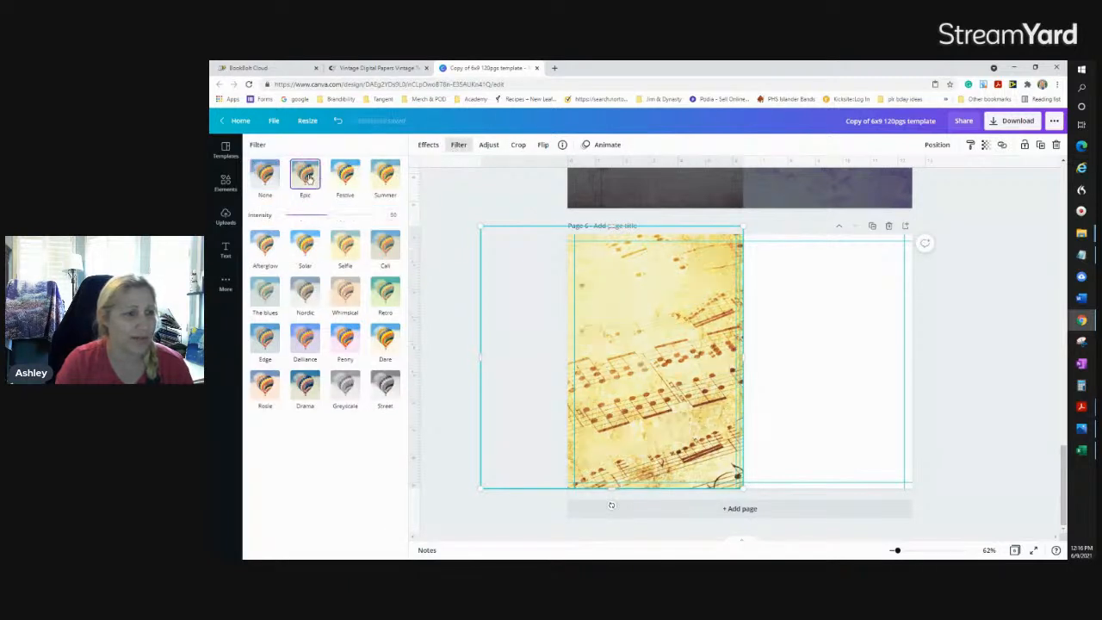
left_click(337, 177)
left_click(384, 177)
left_click(270, 248)
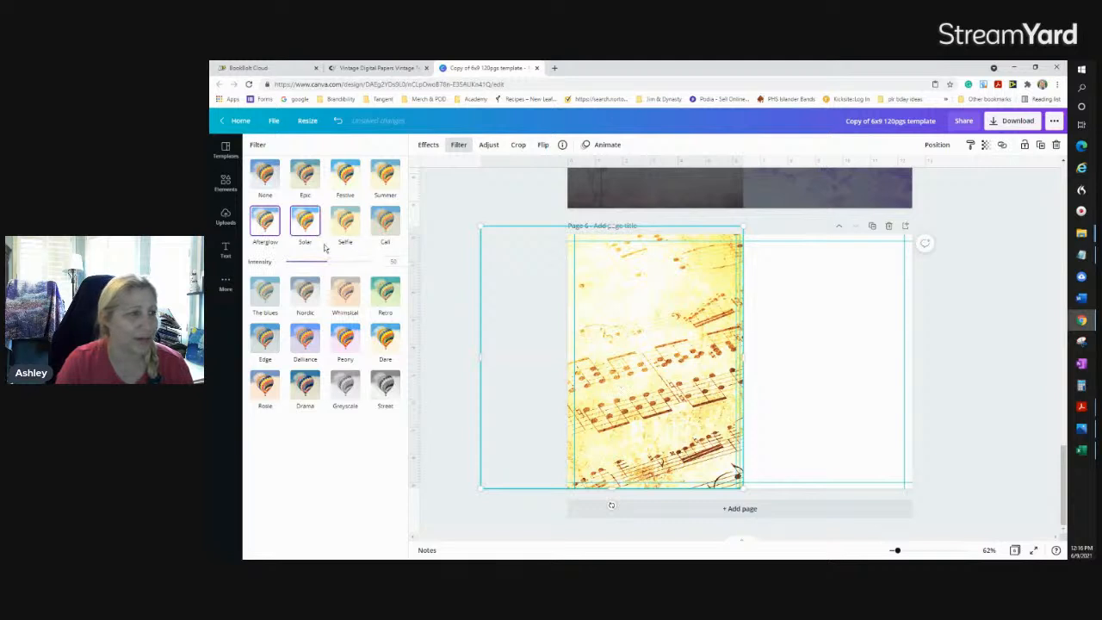
left_click(308, 291)
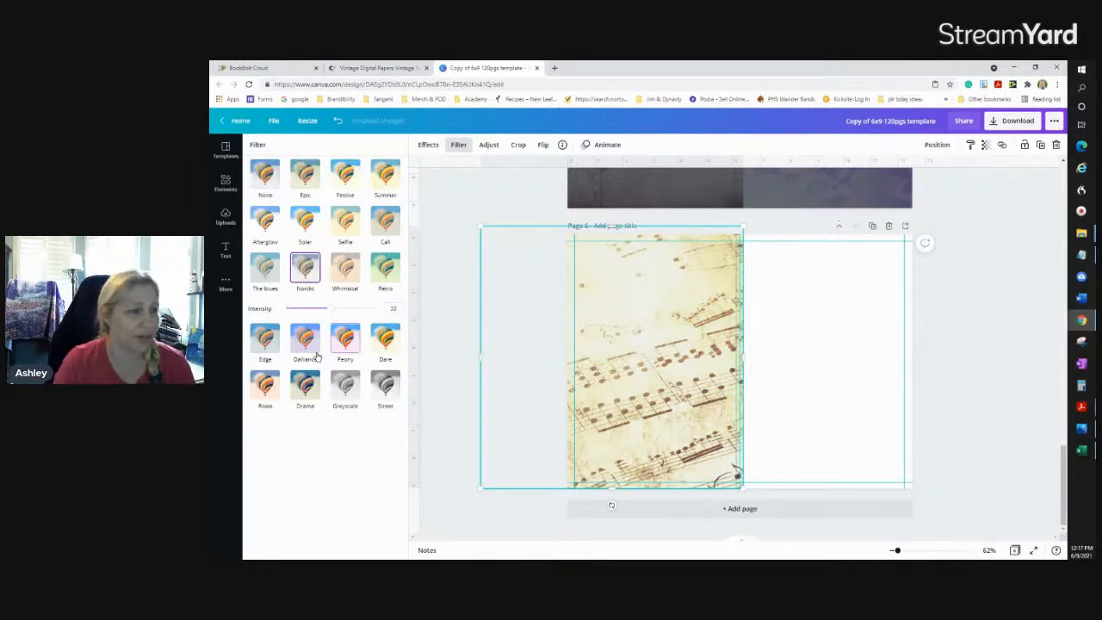
left_click(346, 337)
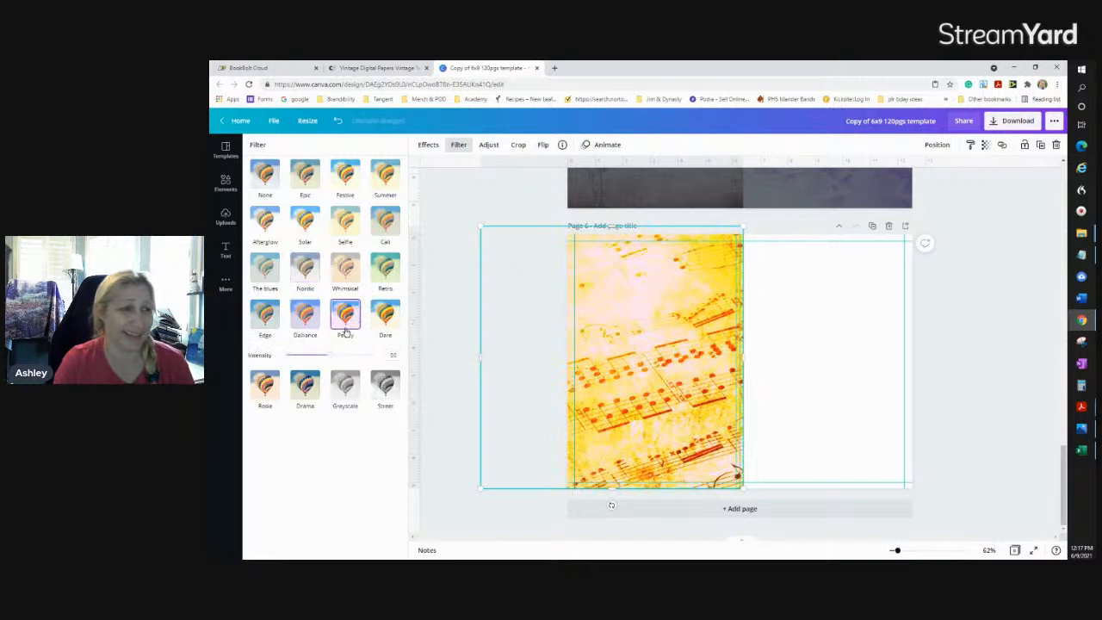
left_click(306, 272)
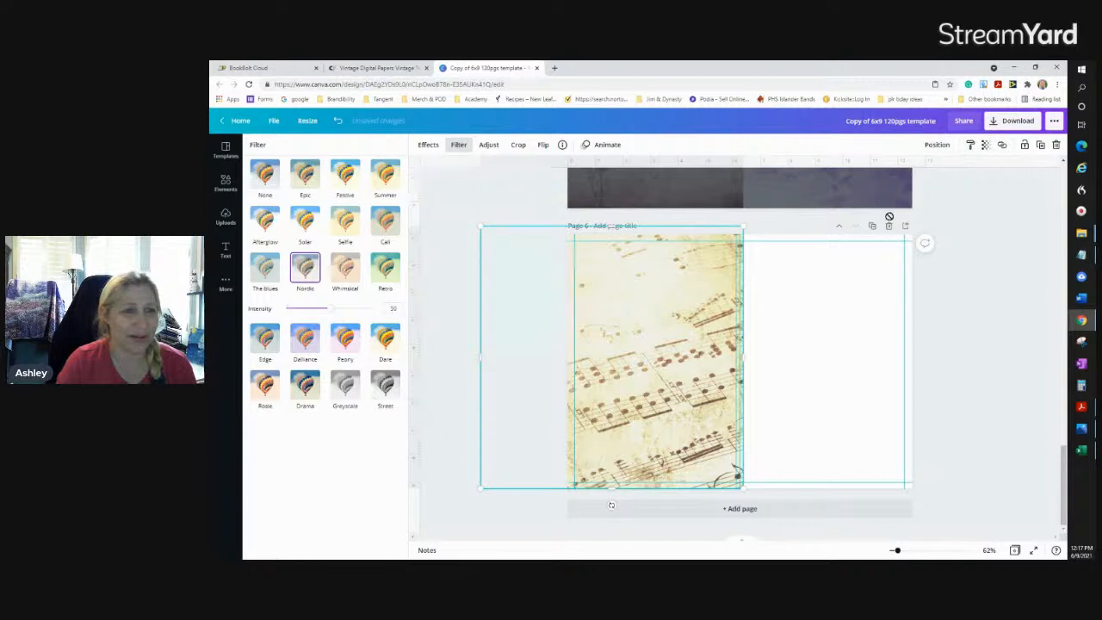
left_click(987, 147)
left_click_drag(958, 177, 919, 180)
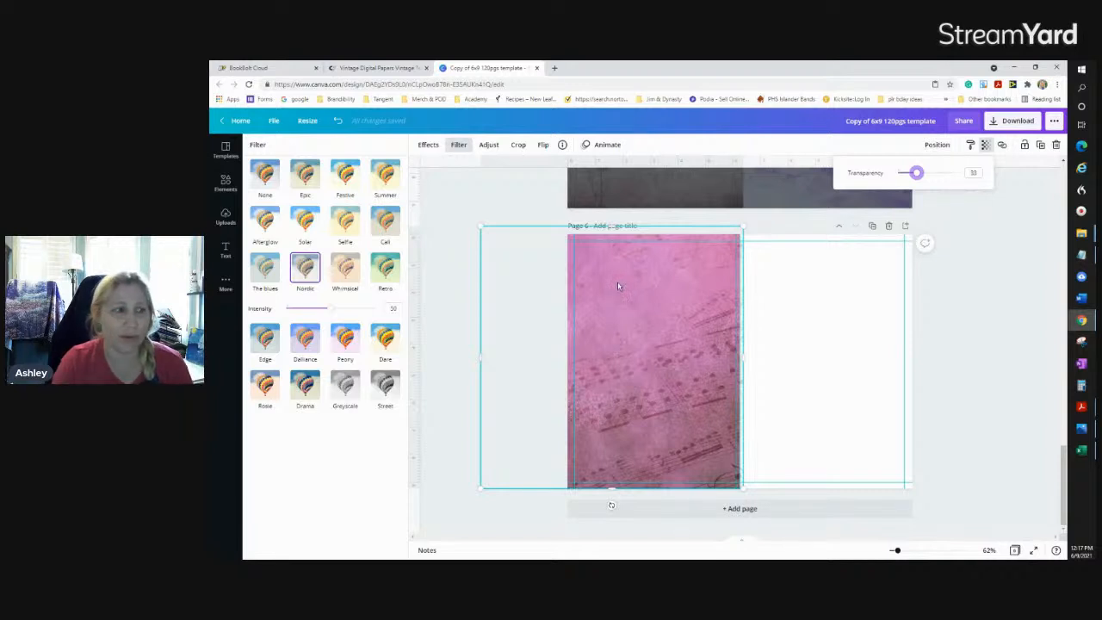
Shift the sheet music overlay down to expose the magenta paper and apply the Street filter to that paper
left_click_drag(618, 284, 623, 317)
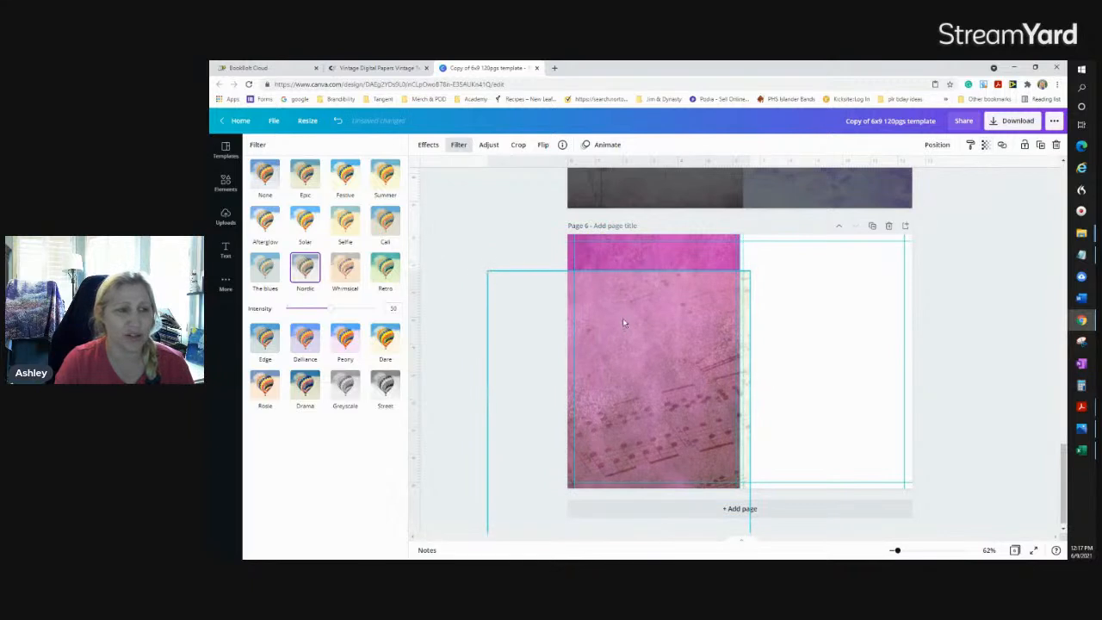
left_click(632, 258)
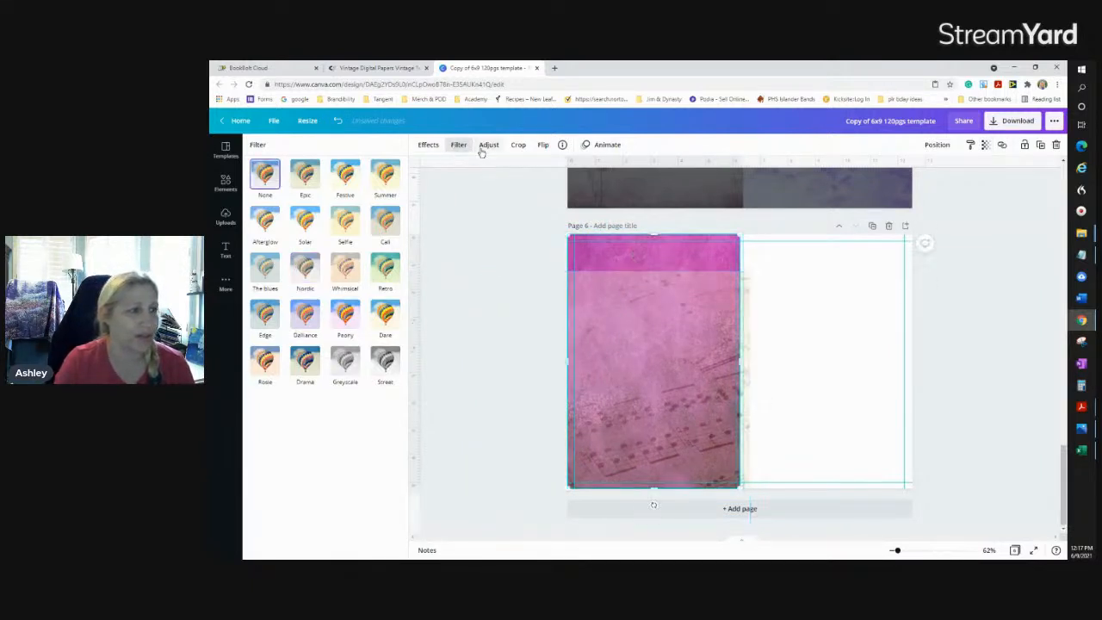
left_click(344, 365)
left_click(388, 365)
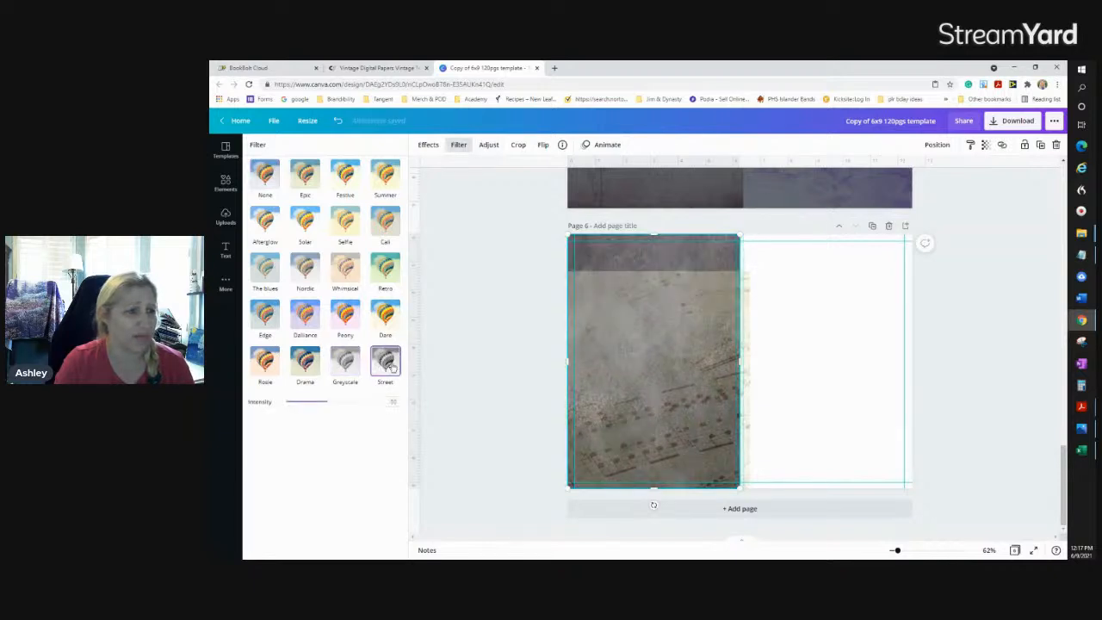
Move the sheet music overlay back to the page's upper edge, try the Peony filter and return it to Nordic
left_click_drag(666, 389, 696, 331)
left_click(348, 344)
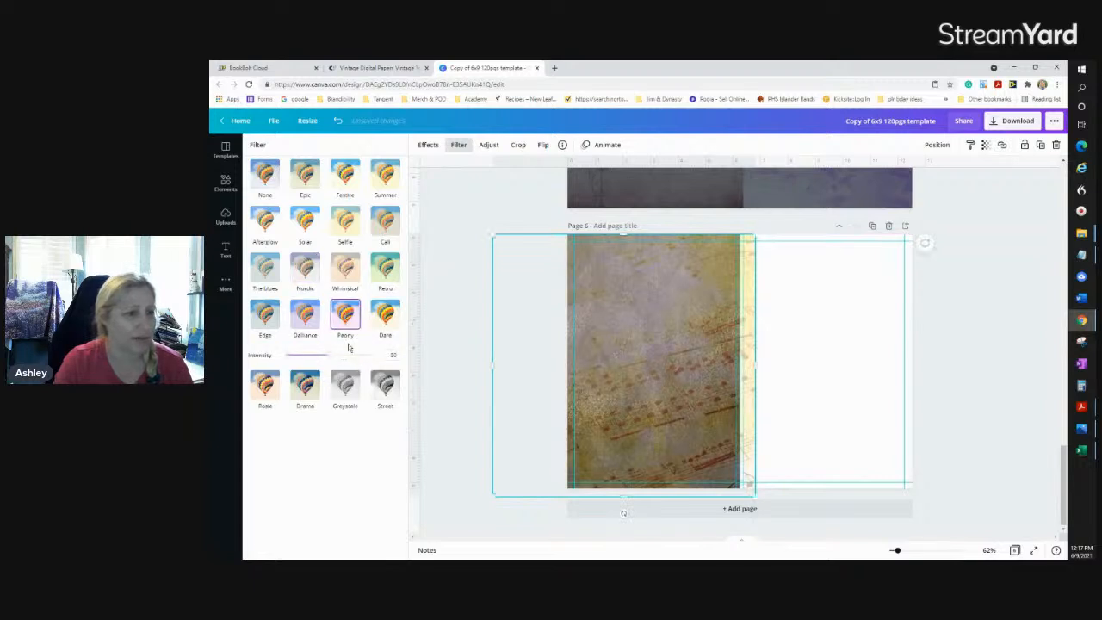
key("Escape")
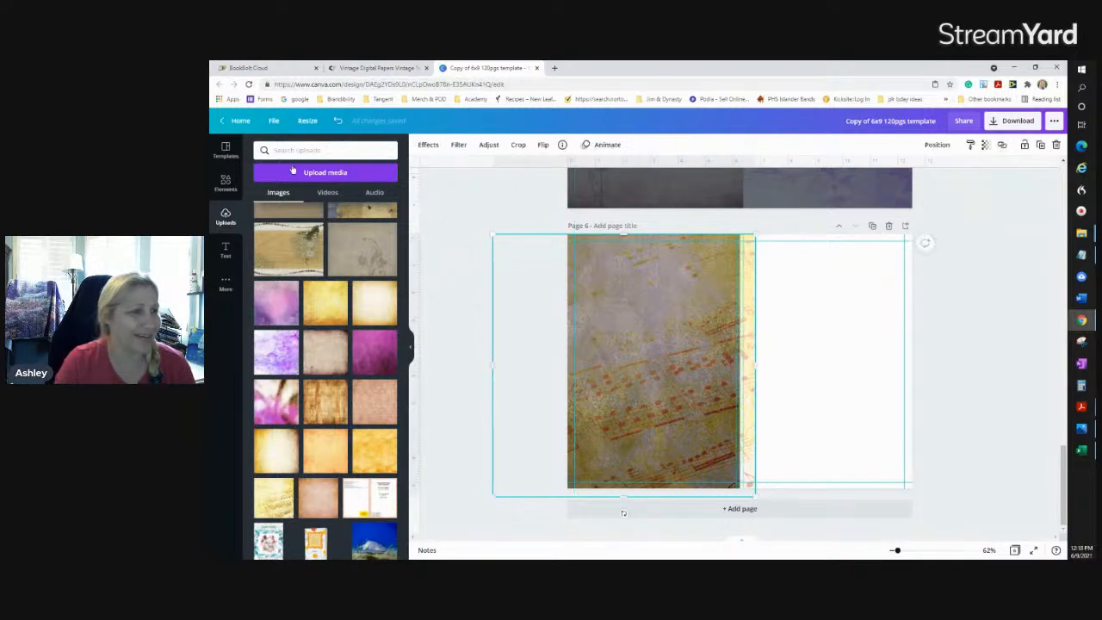
left_click(457, 149)
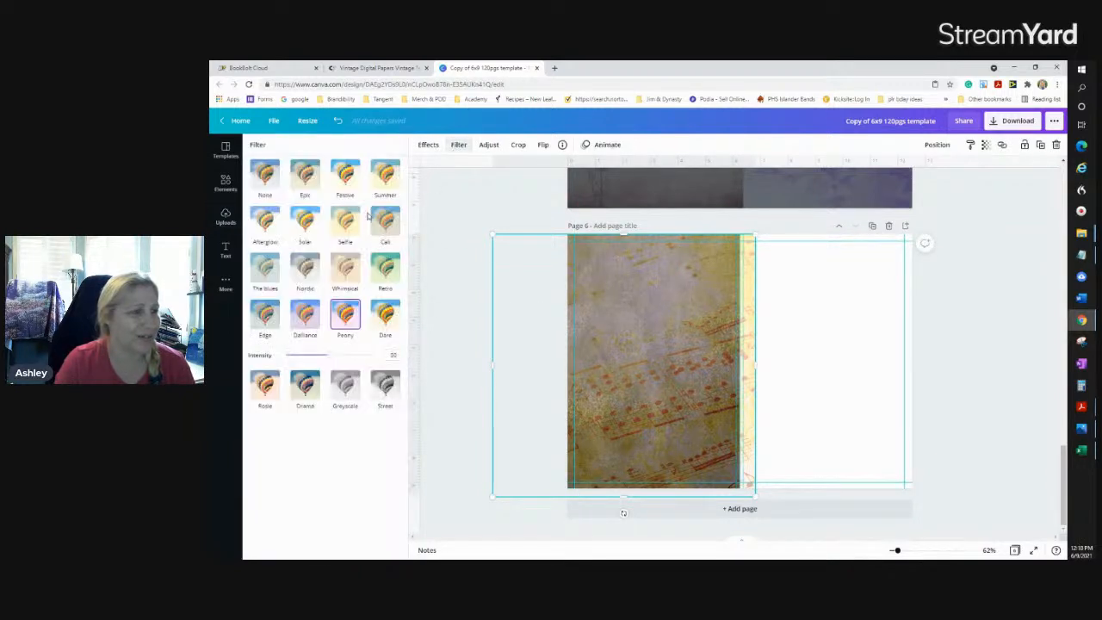
left_click(306, 270)
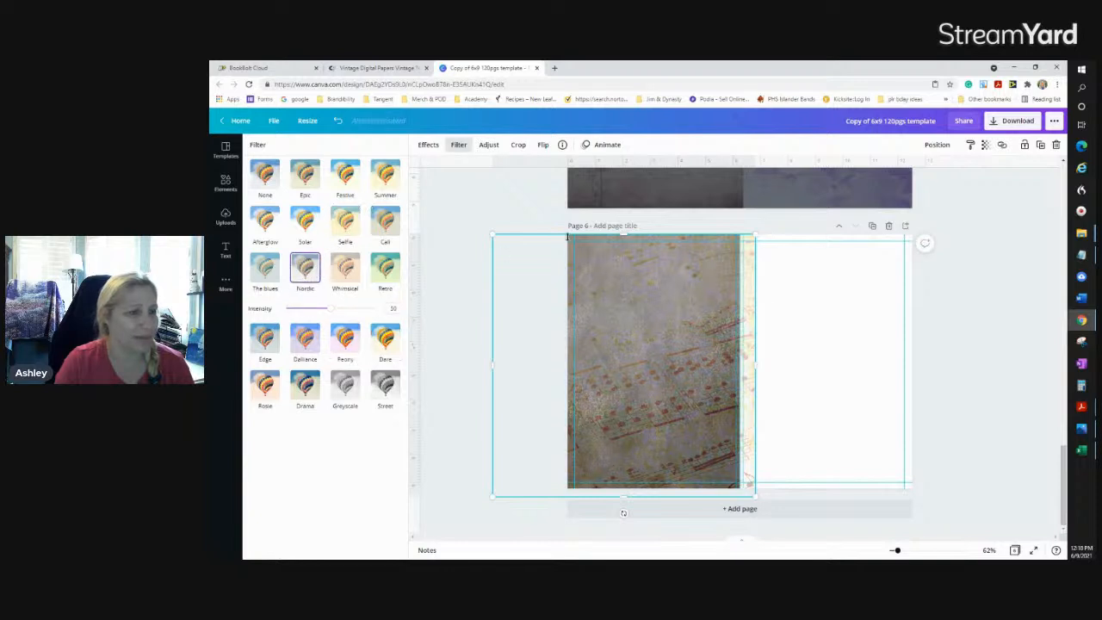
Align the sheet music overlay's inner edge with the spine edge of the back cover paper and deselect it
left_click(664, 336)
left_click_drag(655, 343, 639, 346)
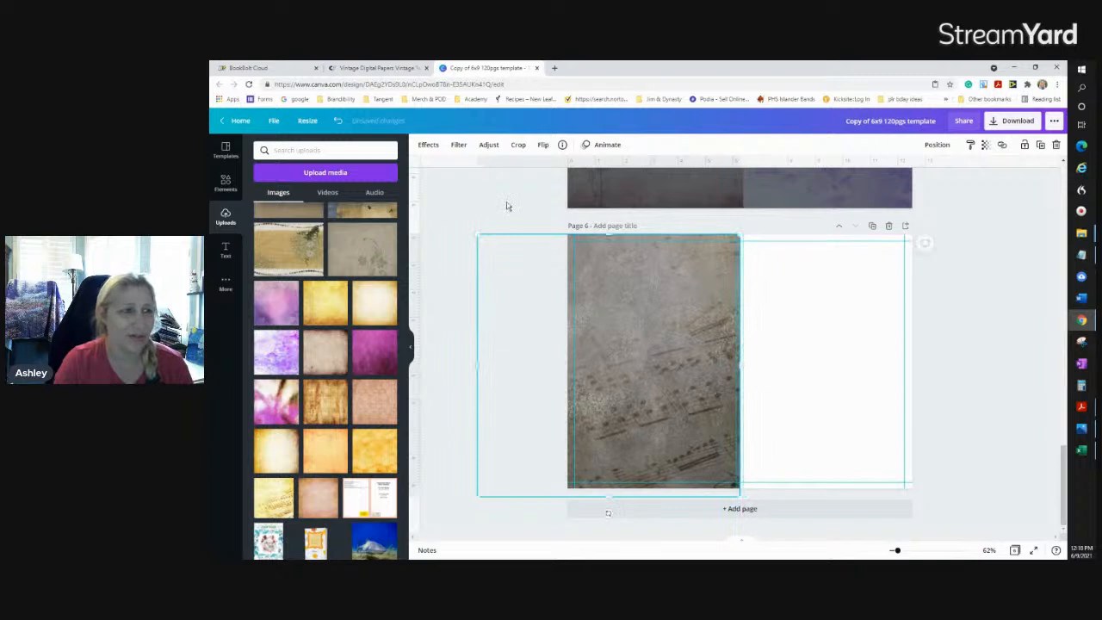
left_click(507, 207)
left_click(648, 249)
left_click(800, 315)
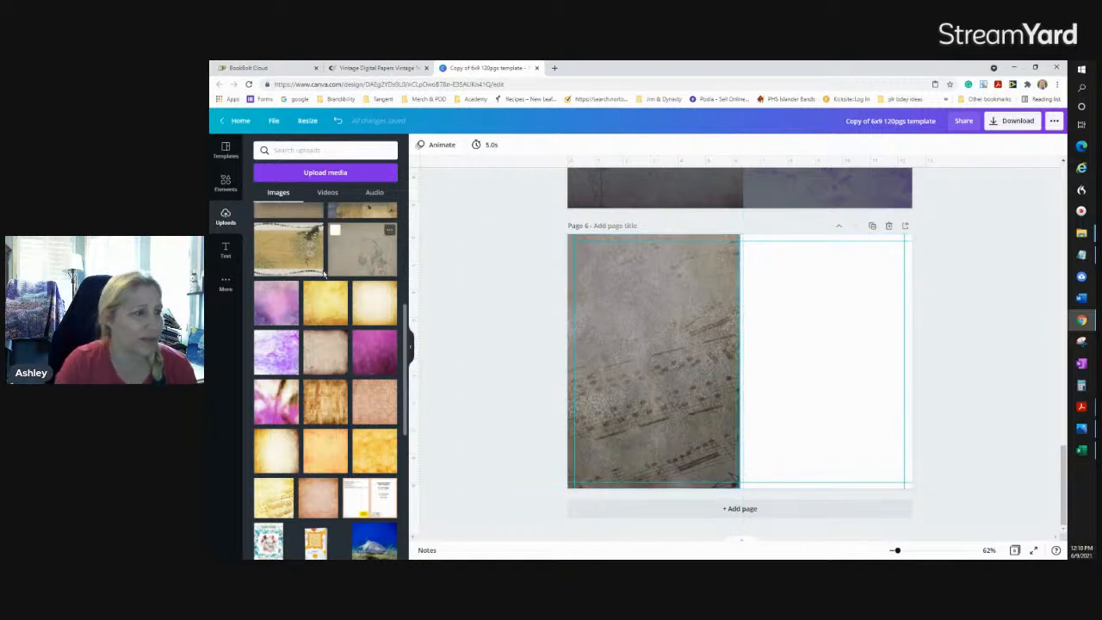
Add the green wood-plank paper to page 6's front cover, starting at the spine, and enlarge it to page height
scroll(323, 274, "up", 4)
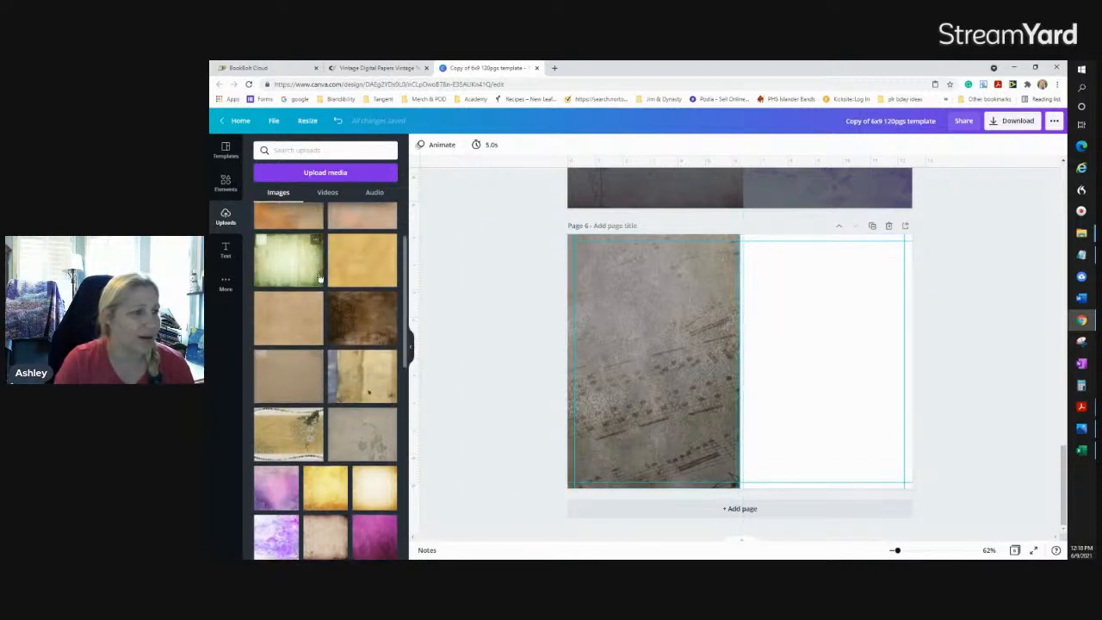
scroll(297, 268, "up", 1)
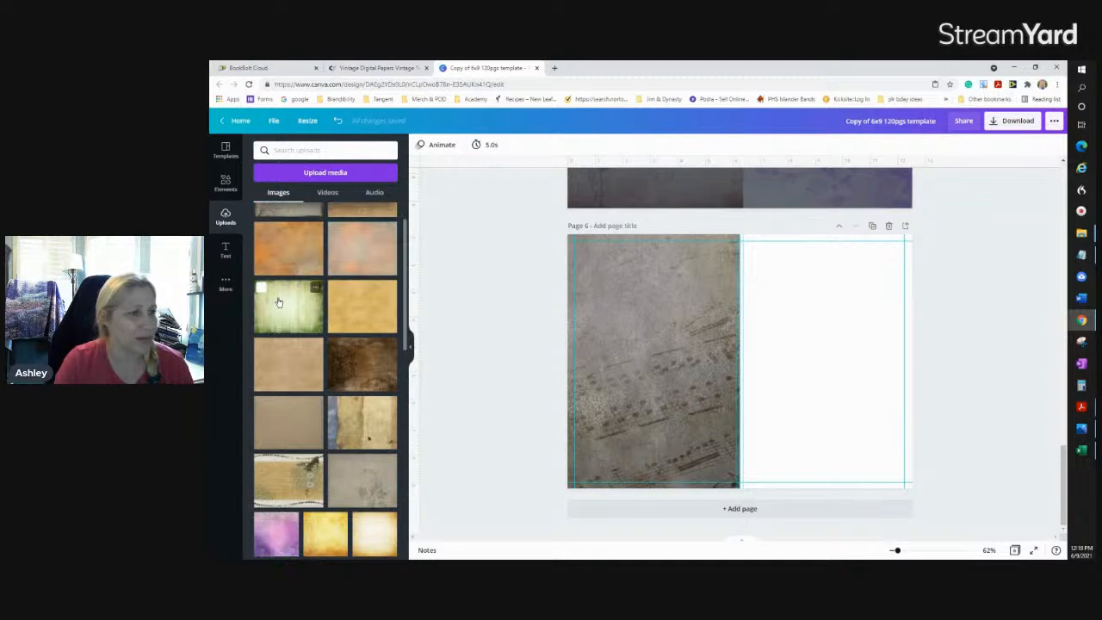
left_click_drag(279, 309, 808, 293)
left_click_drag(800, 294, 773, 270)
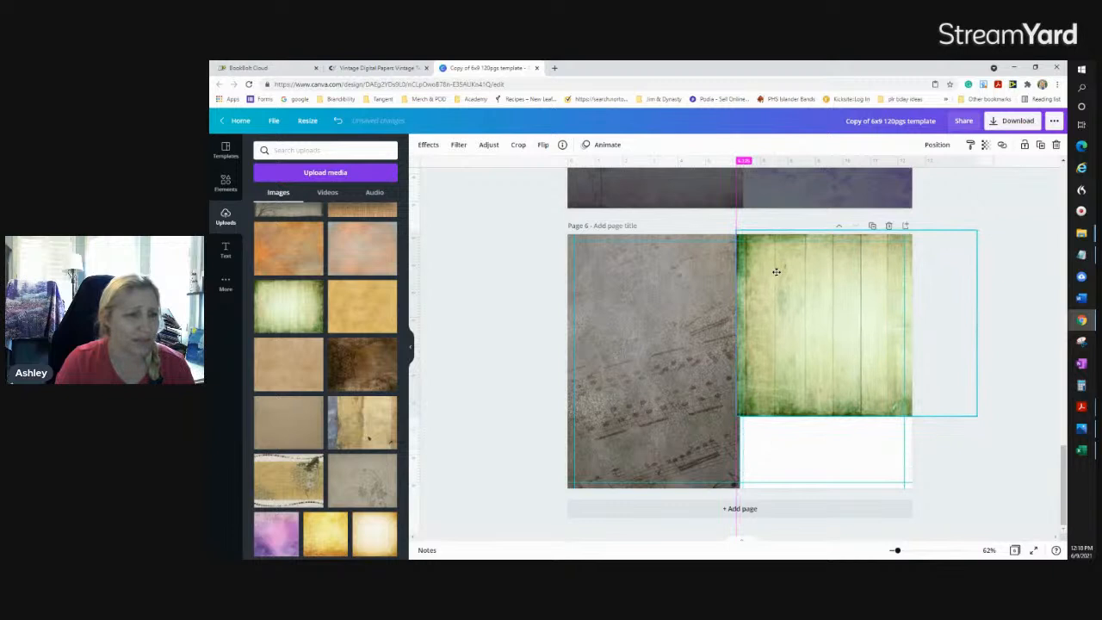
left_click_drag(978, 443, 1040, 528)
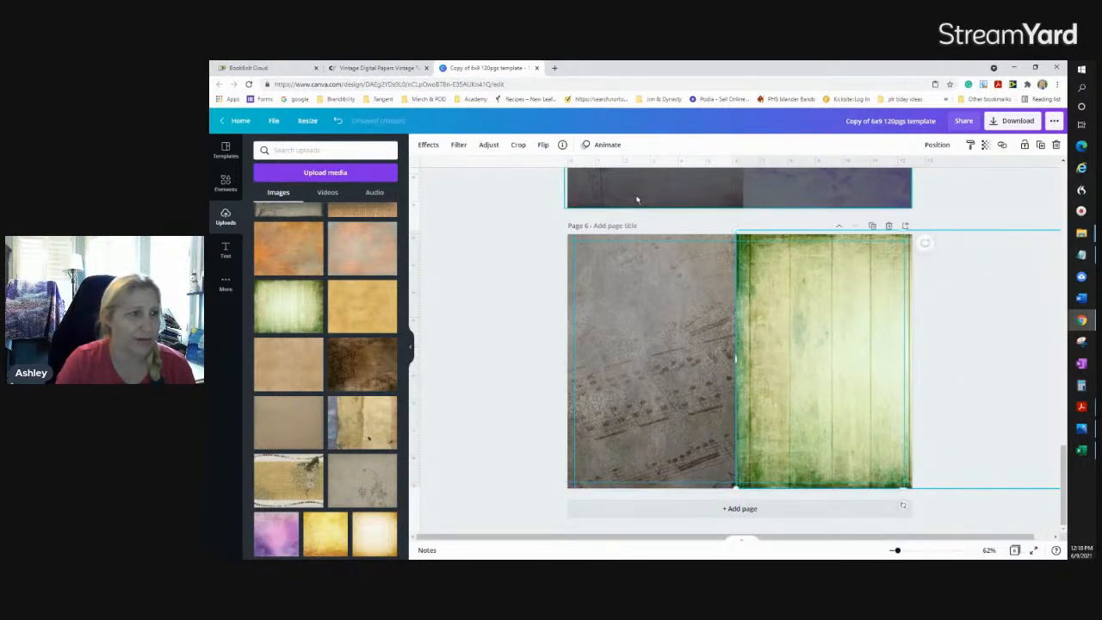
Try the Peony, Dalliance, Epic and Summer filters on the green front cover paper and reset its filter to None
left_click(459, 146)
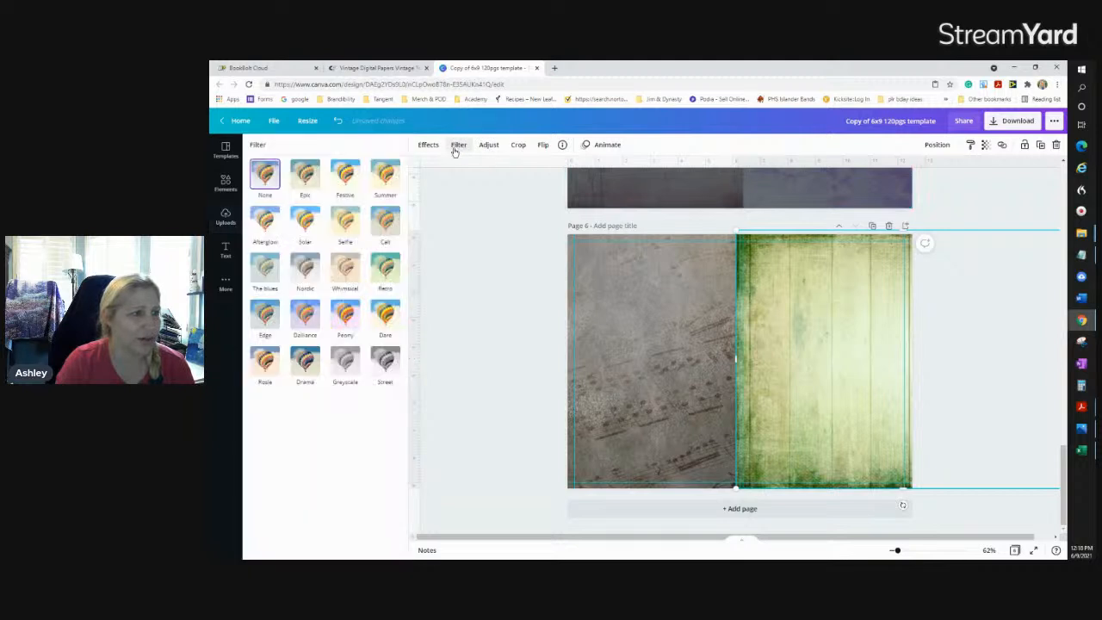
left_click(345, 319)
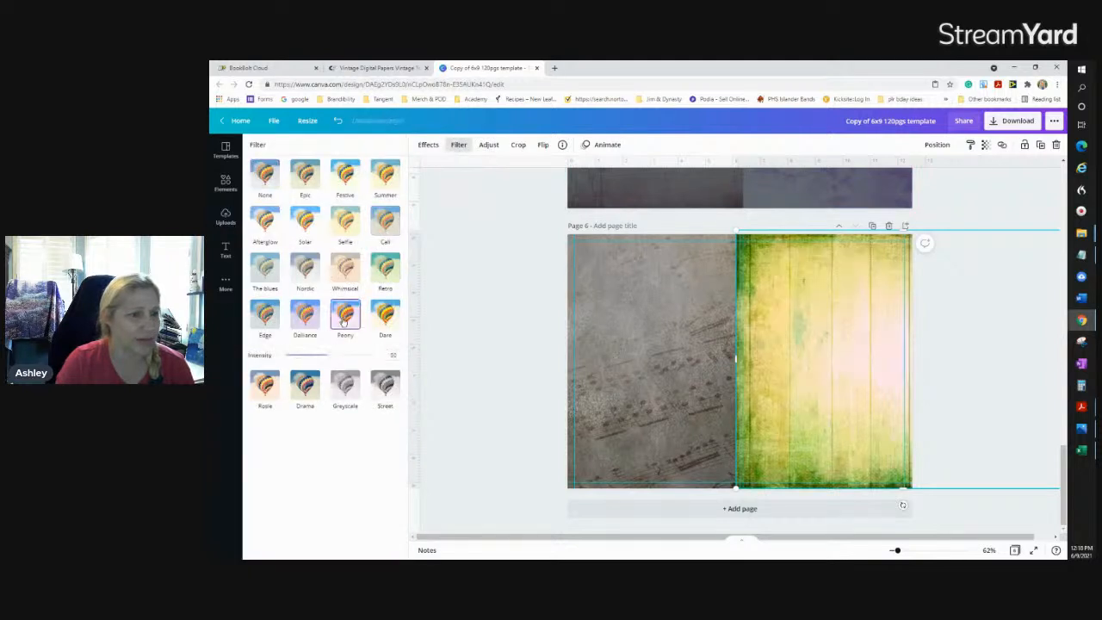
left_click(305, 319)
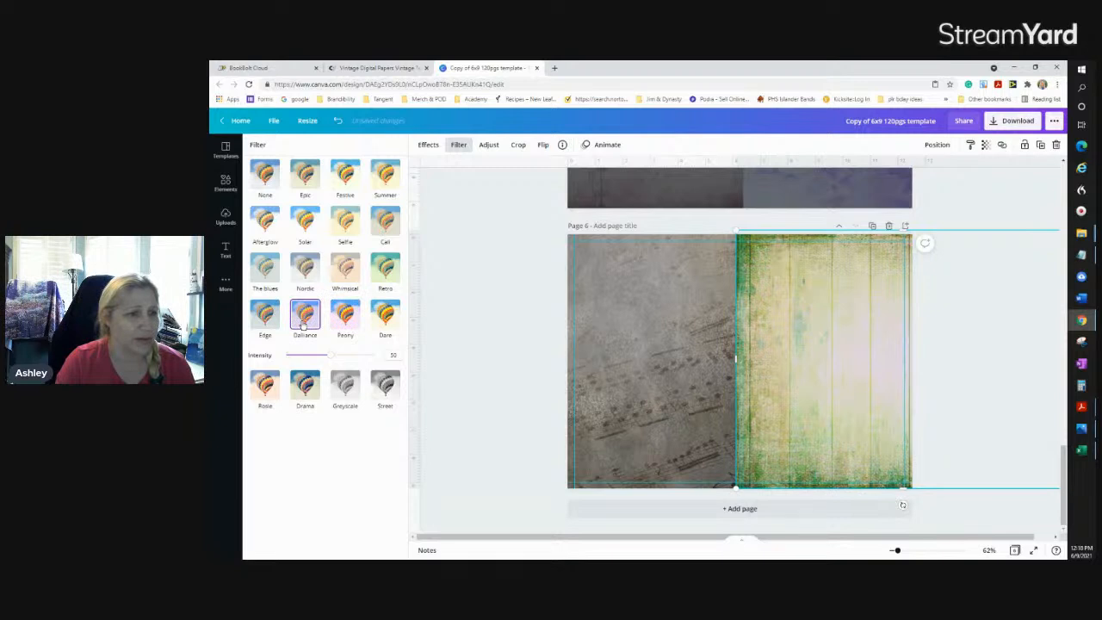
left_click(350, 229)
left_click(312, 181)
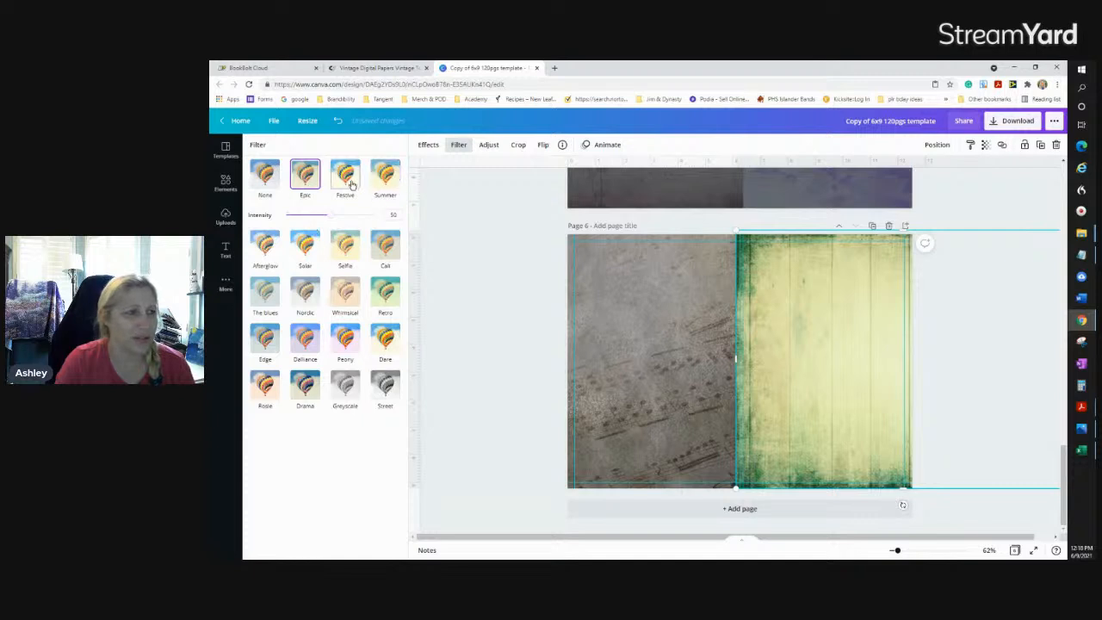
left_click(350, 182)
left_click(392, 183)
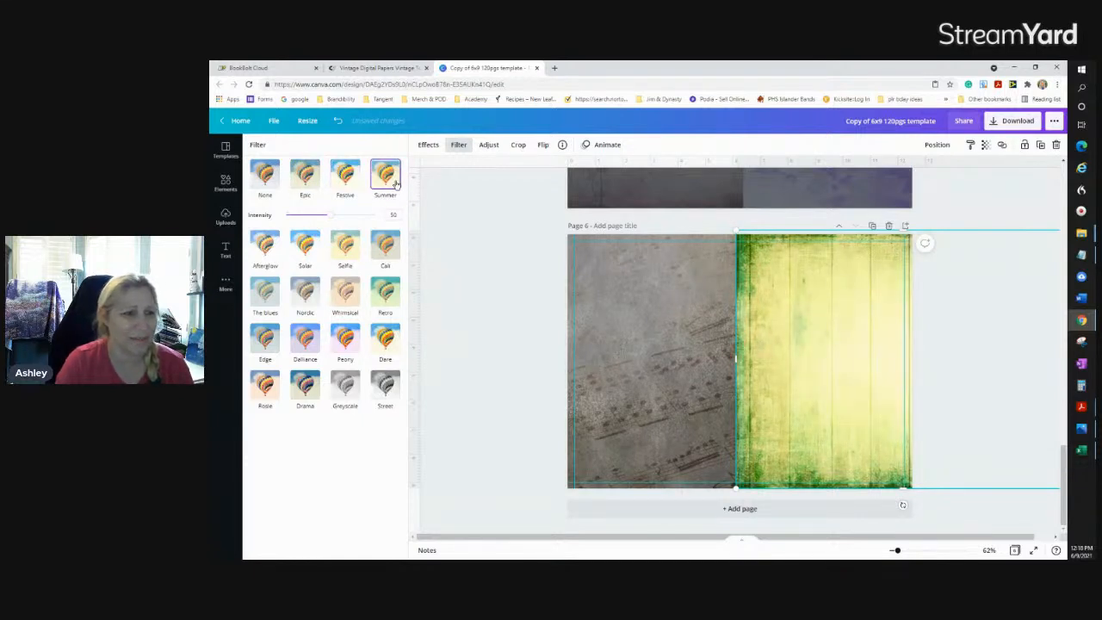
left_click(265, 176)
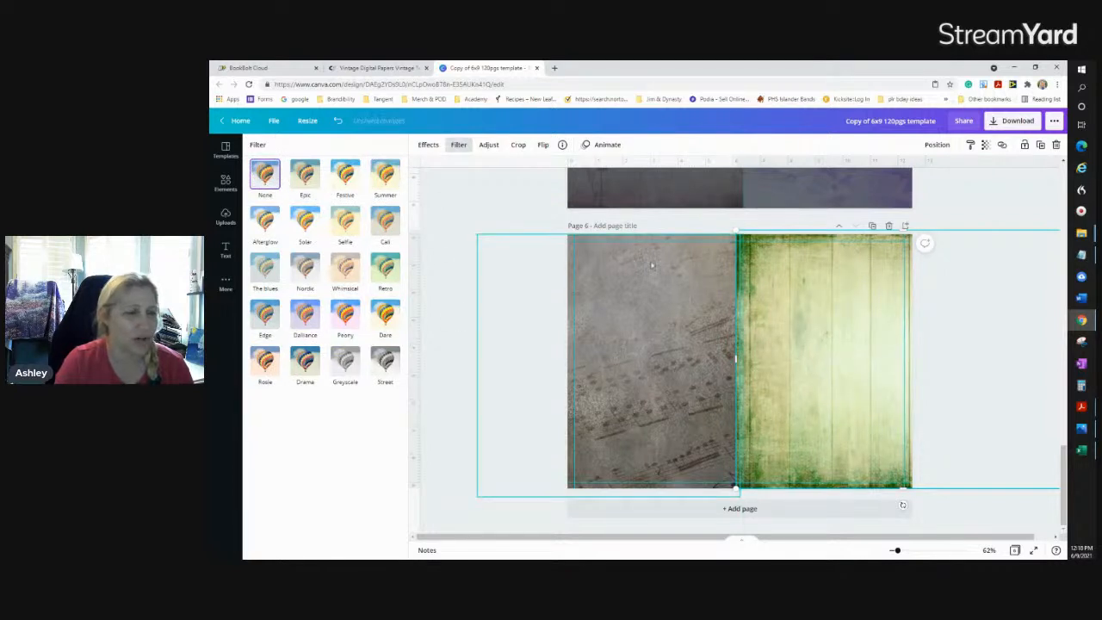
left_click(501, 209)
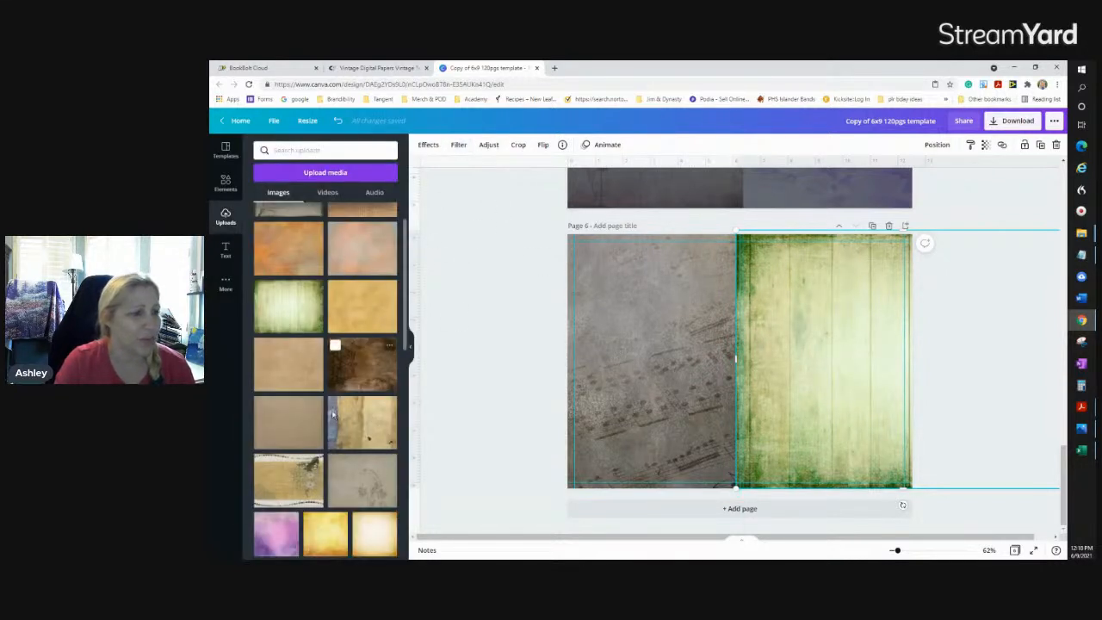
Add the purple rose paper to page 6's front cover, starting at the spine, and enlarge it to page height
scroll(317, 419, "down", 1)
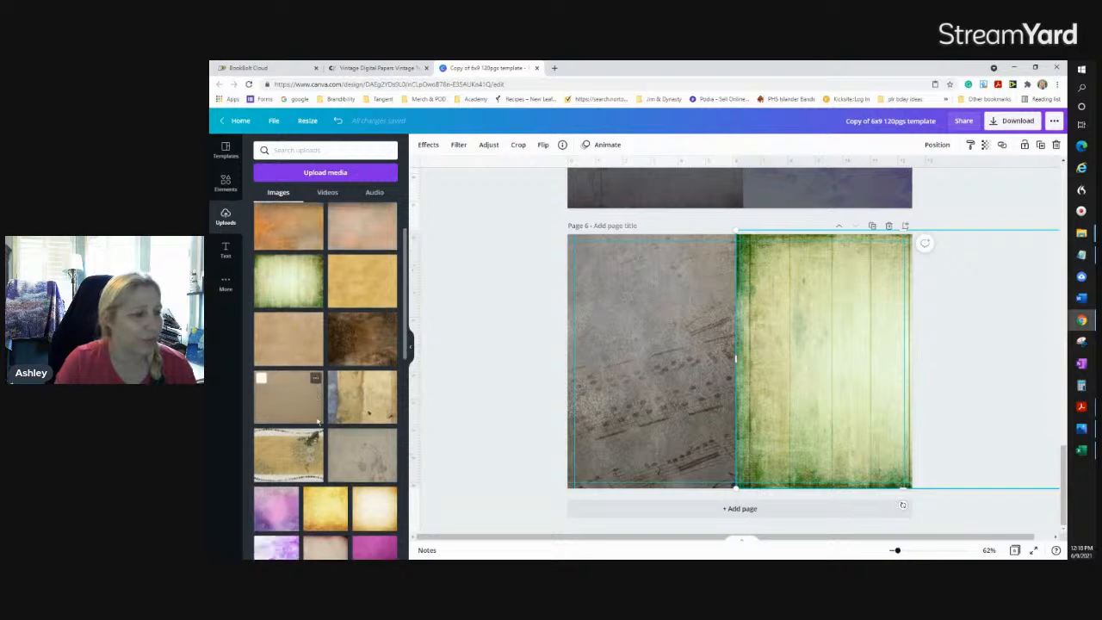
scroll(318, 419, "down", 3)
scroll(307, 388, "down", 2)
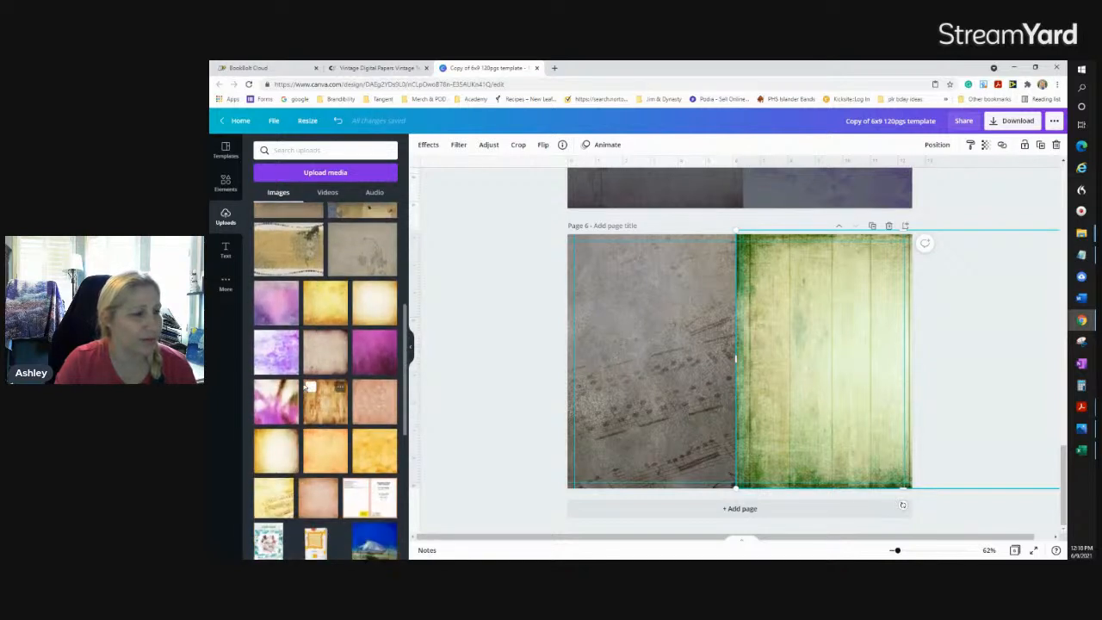
left_click(276, 351)
left_click_drag(757, 351, 851, 297)
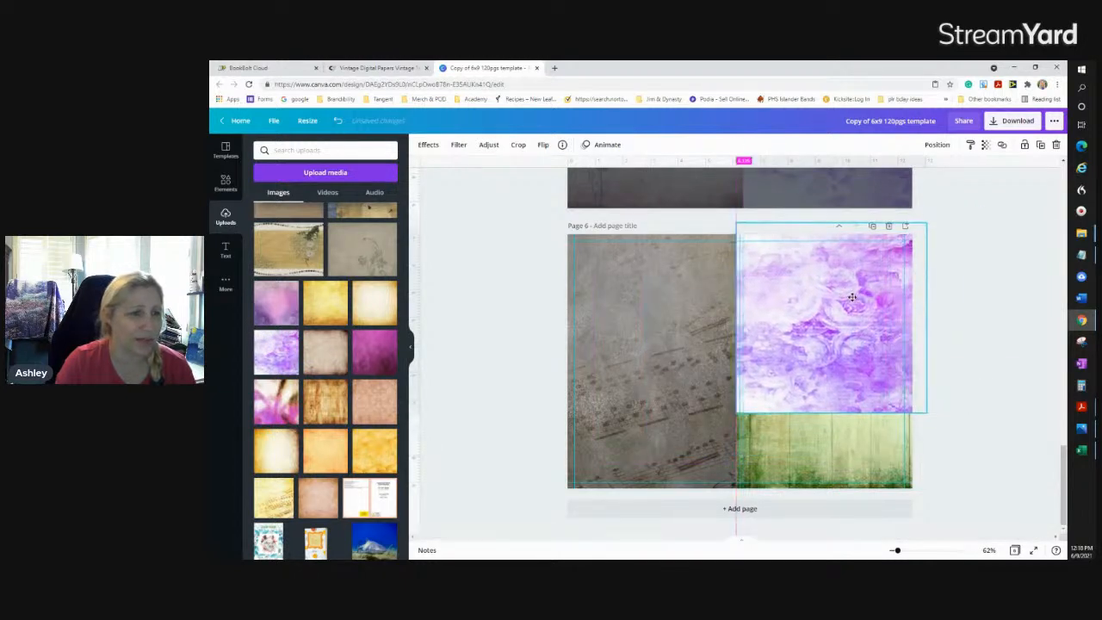
left_click_drag(927, 413, 973, 522)
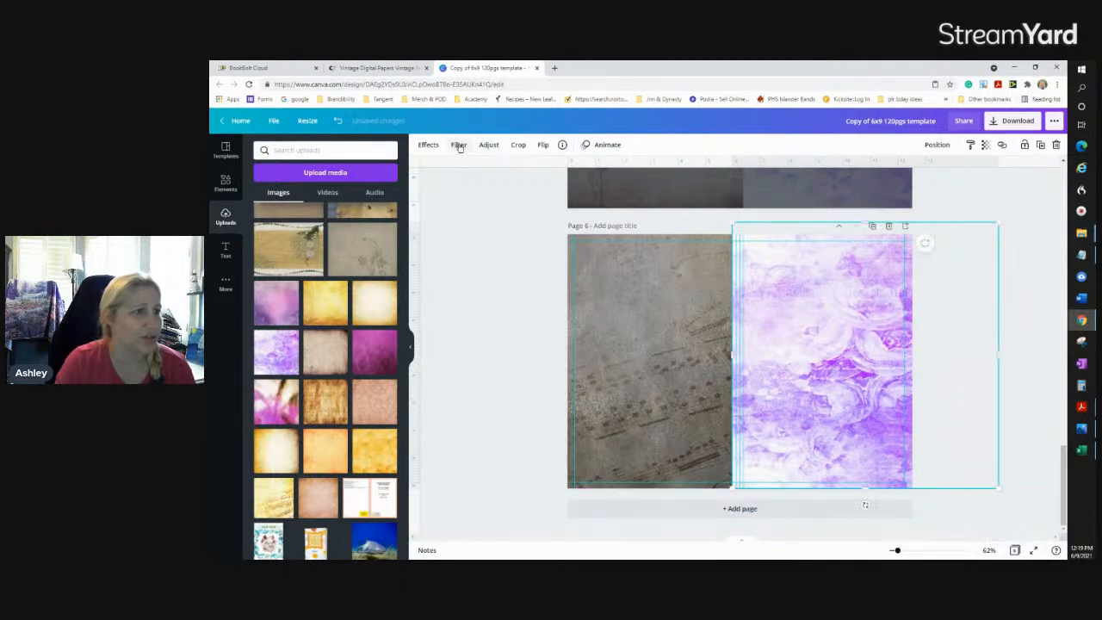
Apply the Street filter to the purple rose paper and make it partly transparent so the green paper shows through
left_click(460, 145)
left_click(345, 363)
left_click(387, 362)
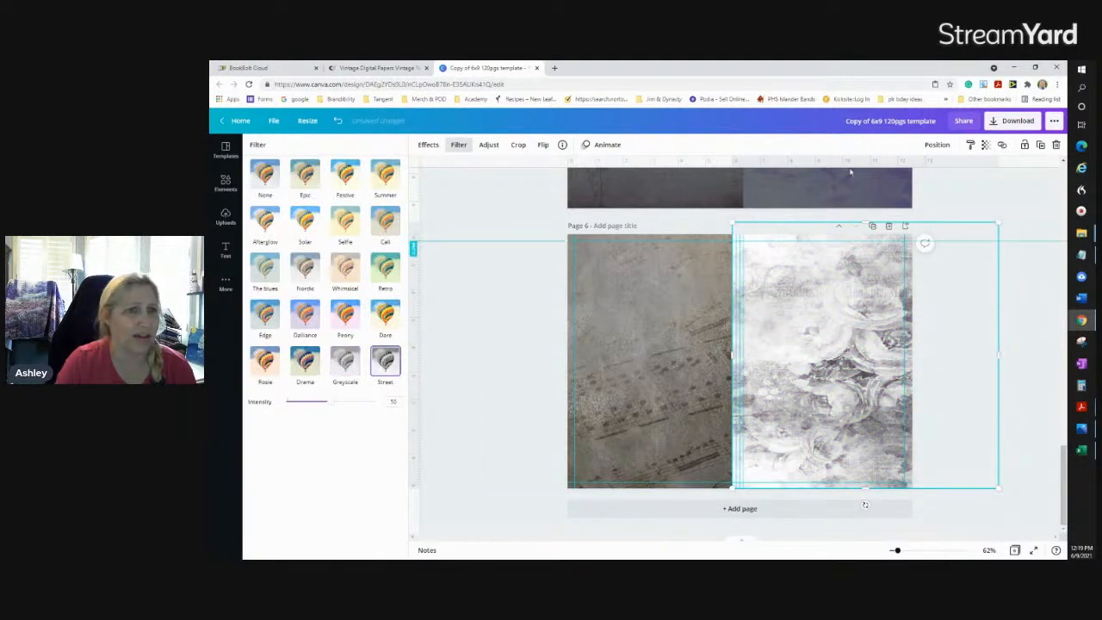
left_click(937, 144)
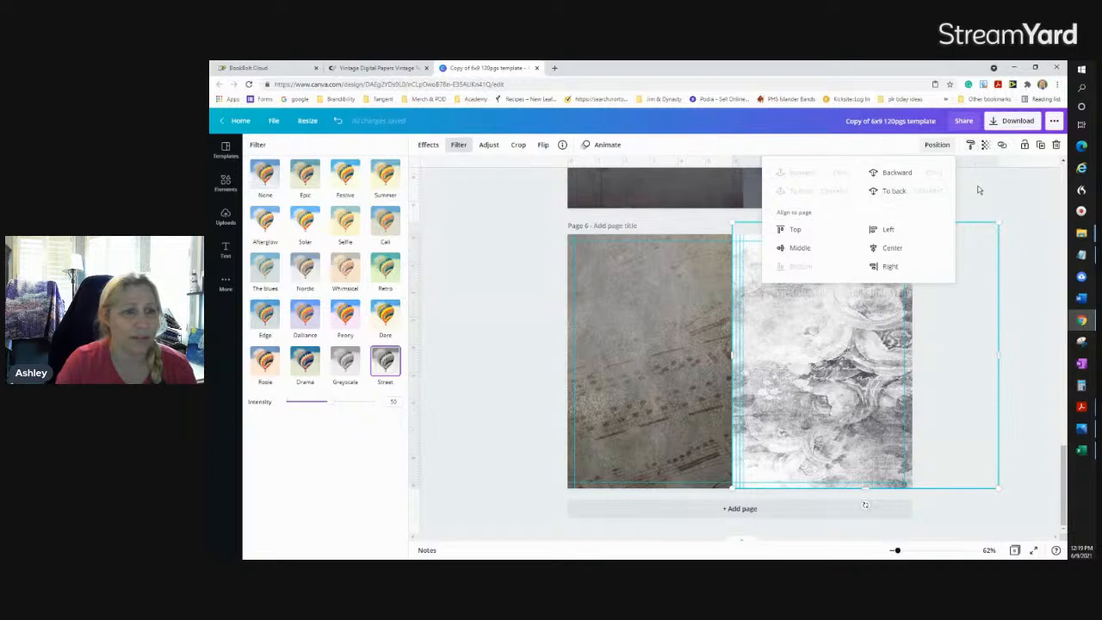
left_click(986, 145)
left_click(986, 144)
left_click_drag(949, 176, 932, 183)
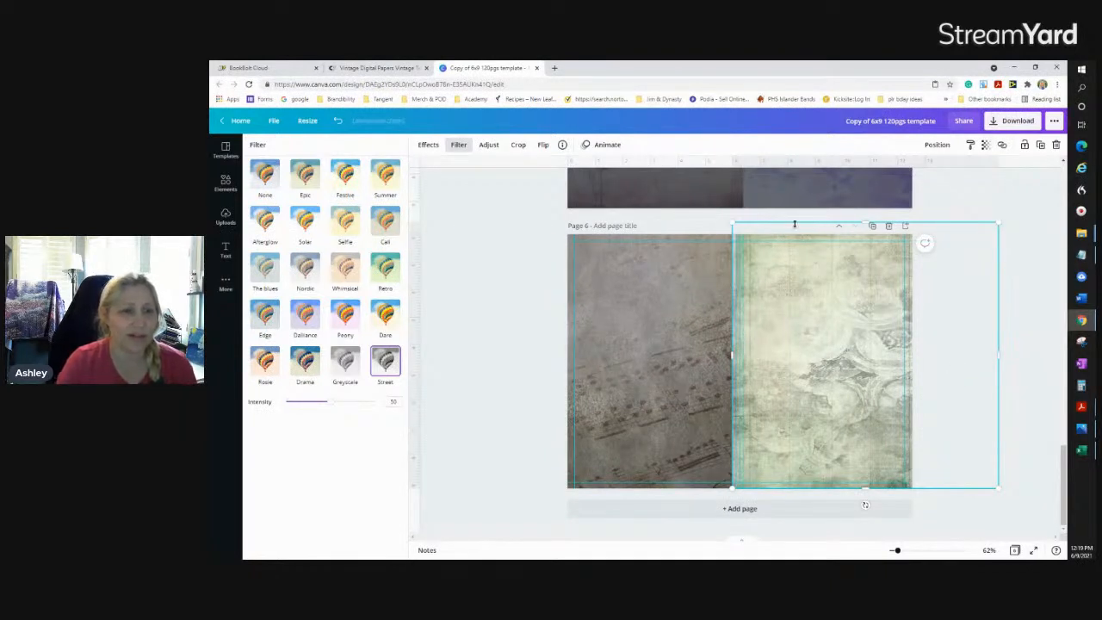
Try the Selfie, Summer, Cali and Greyscale filters on the green paper, keep Street, and realign the rose overlay with the spine and upper edge
mouse_move(775, 250)
left_mouse_down()
mouse_move(783, 293)
mouse_move(775, 243)
left_mouse_up()
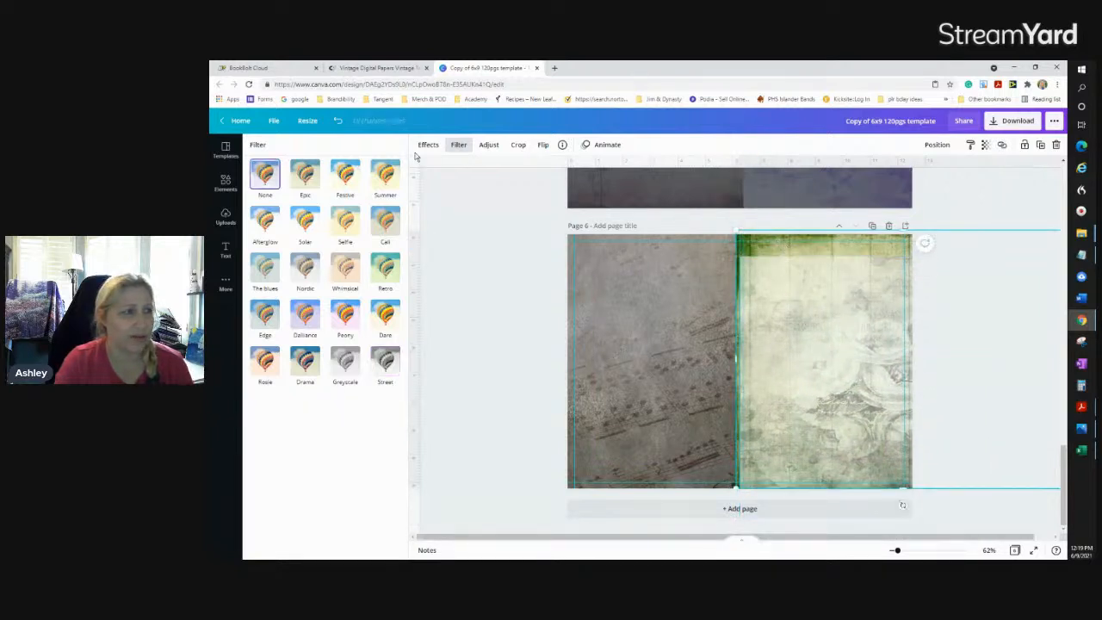
left_click(347, 221)
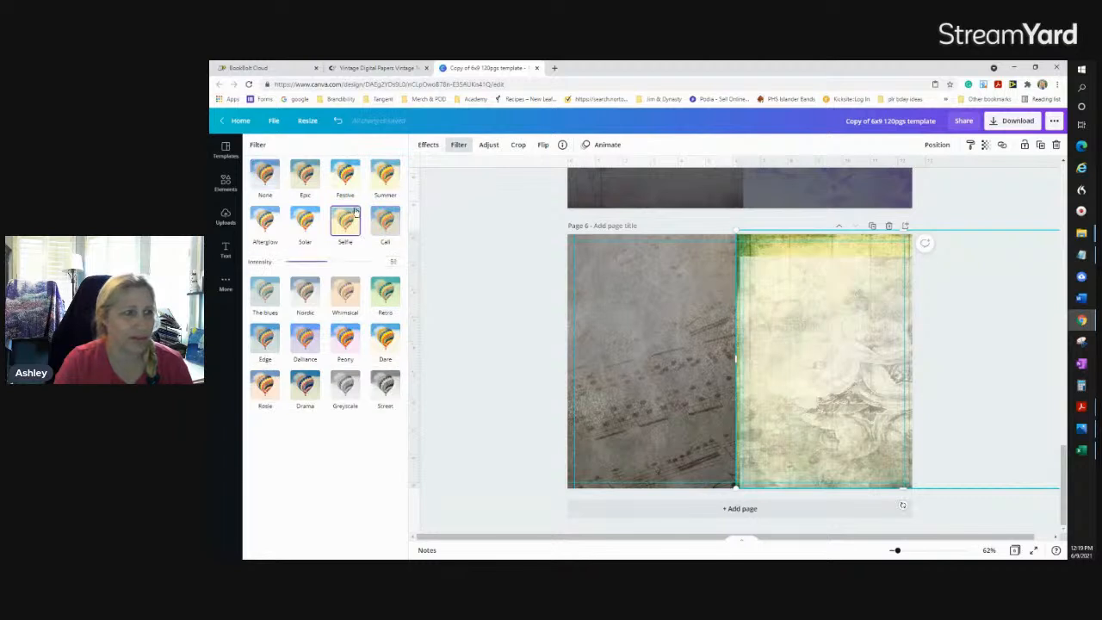
left_click(385, 176)
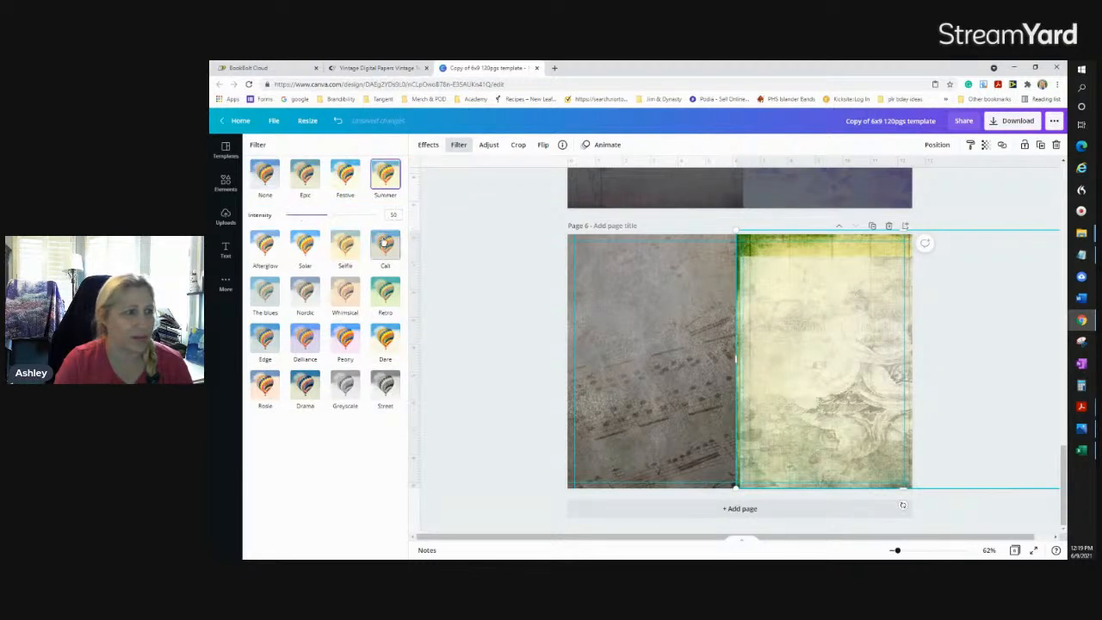
left_click(384, 244)
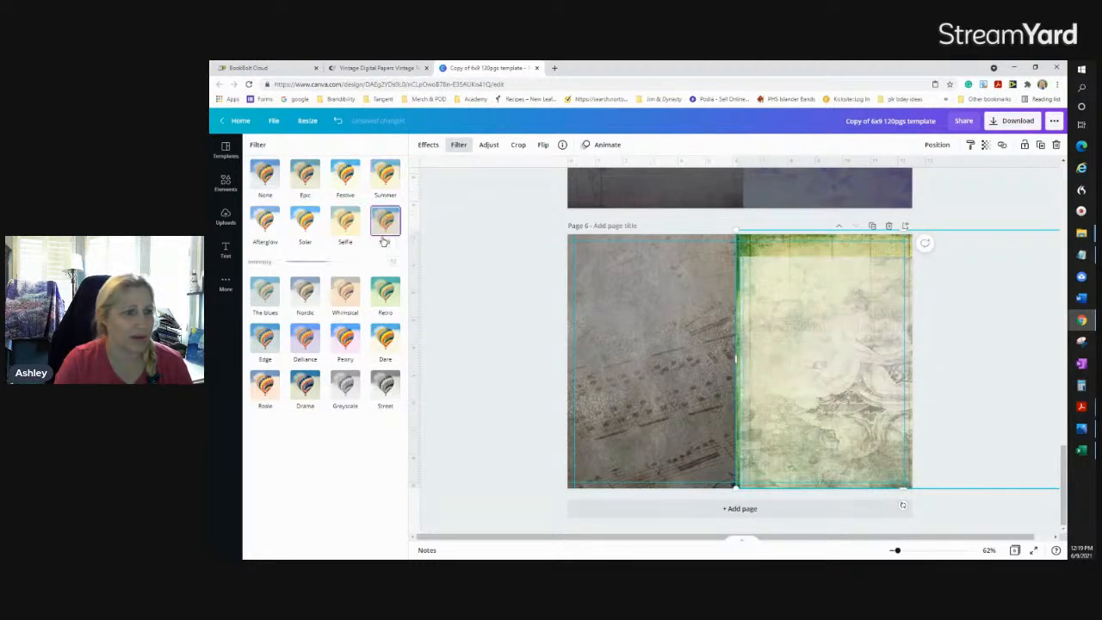
left_click(345, 388)
left_click(384, 365)
left_click_drag(749, 345, 815, 297)
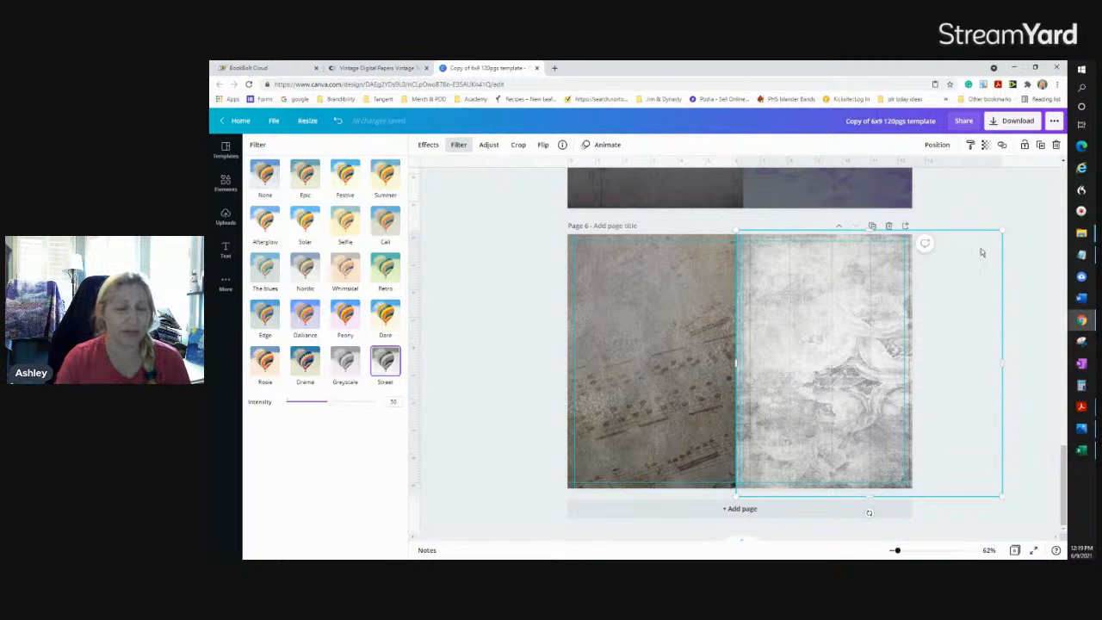
left_click(950, 187)
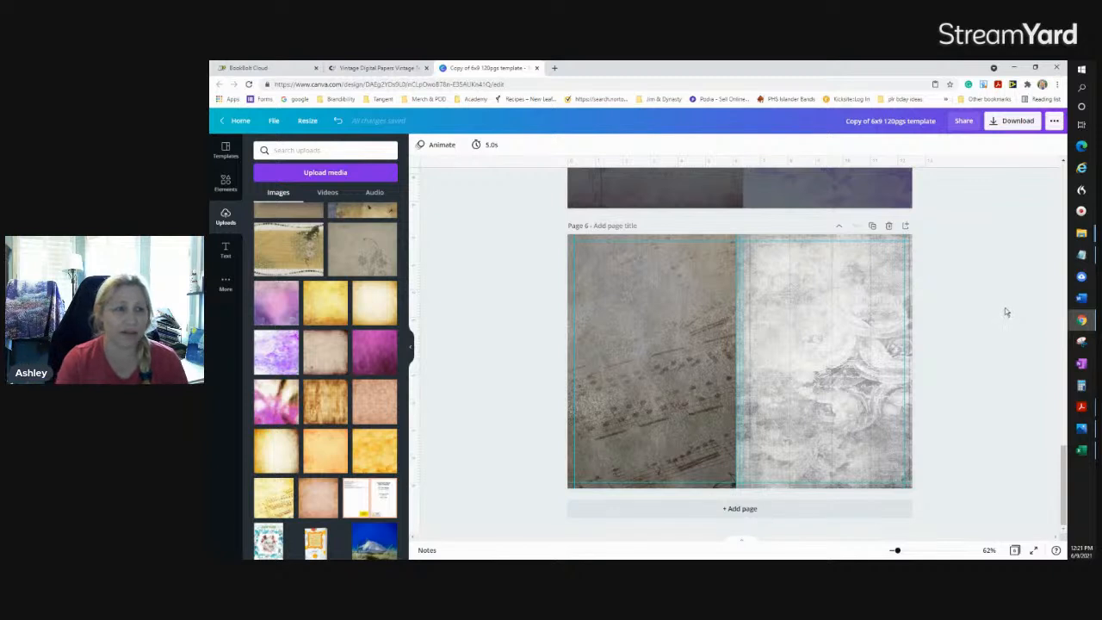
Review the finished covers on pages 4 to 6, examining how page 4's coral strip sits over the spine guides
scroll(1004, 310, "up", 3)
scroll(998, 300, "up", 1)
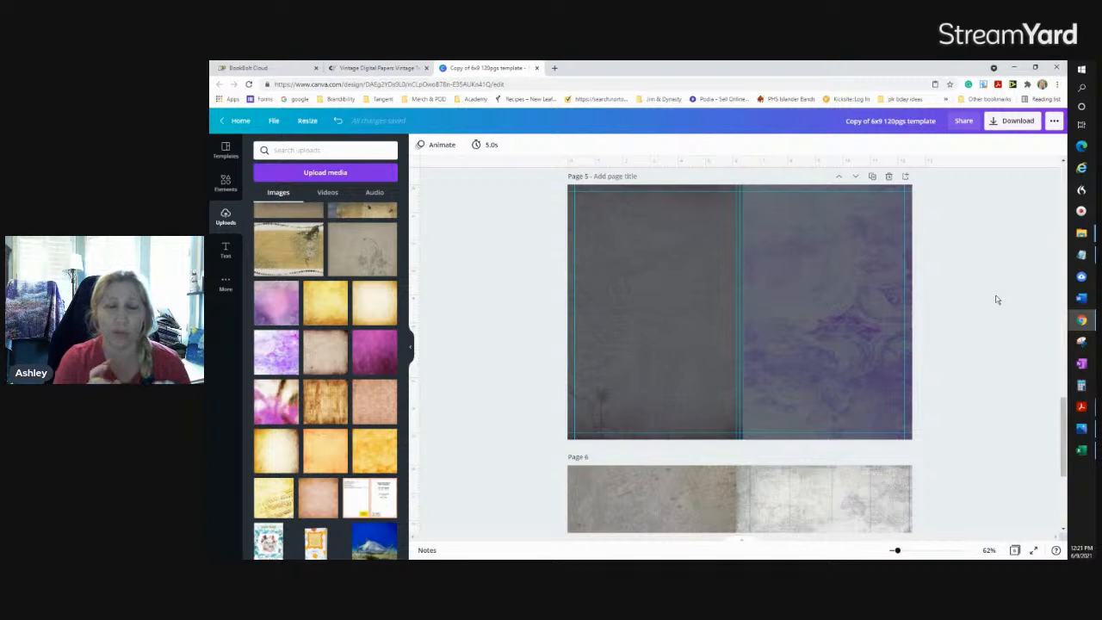
scroll(995, 319, "down", 4)
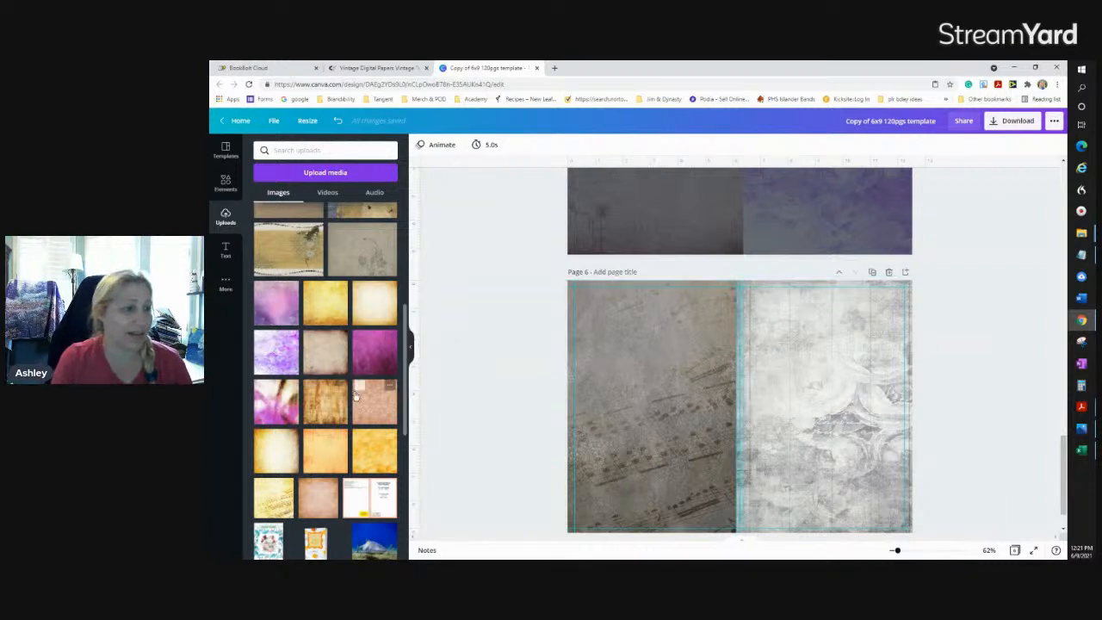
scroll(874, 261, "up", 4)
scroll(920, 259, "up", 2)
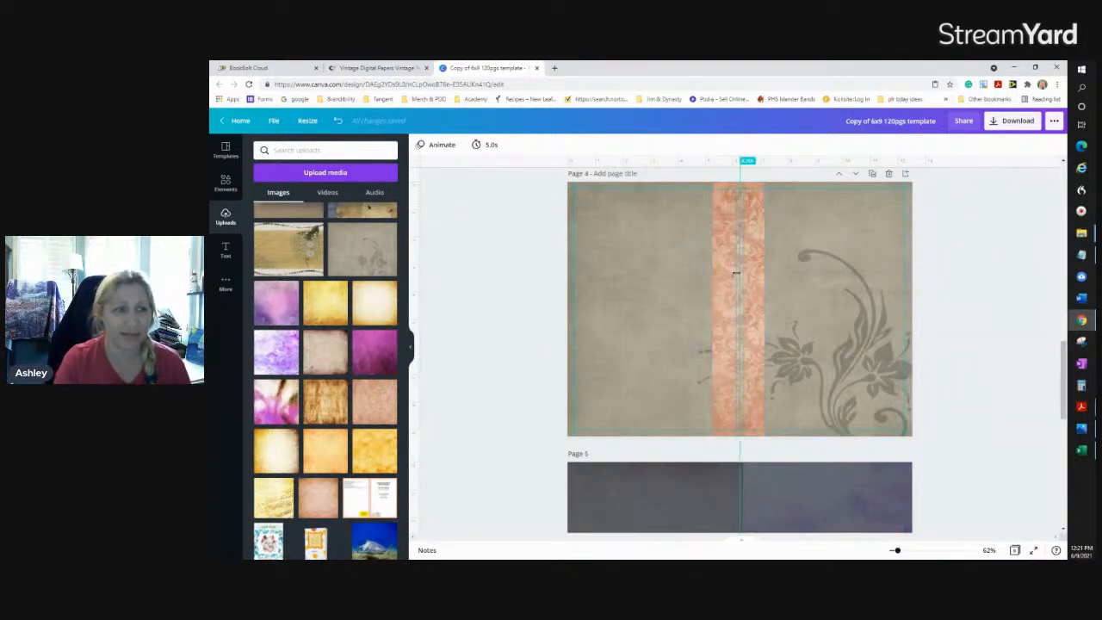
left_click_drag(730, 242, 737, 286)
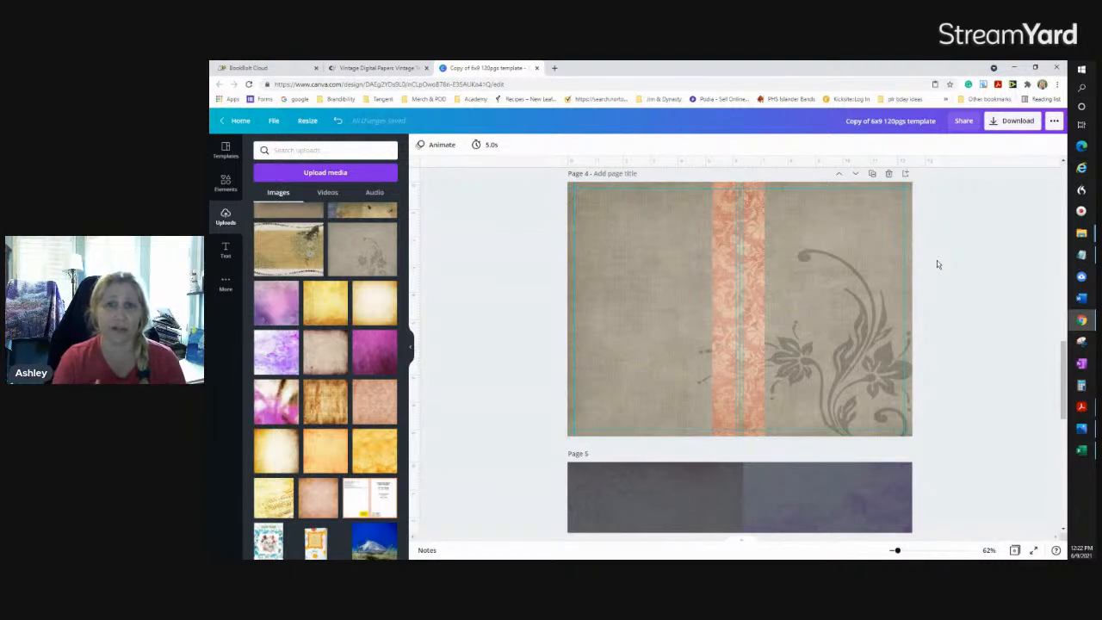
scroll(939, 275, "down", 4)
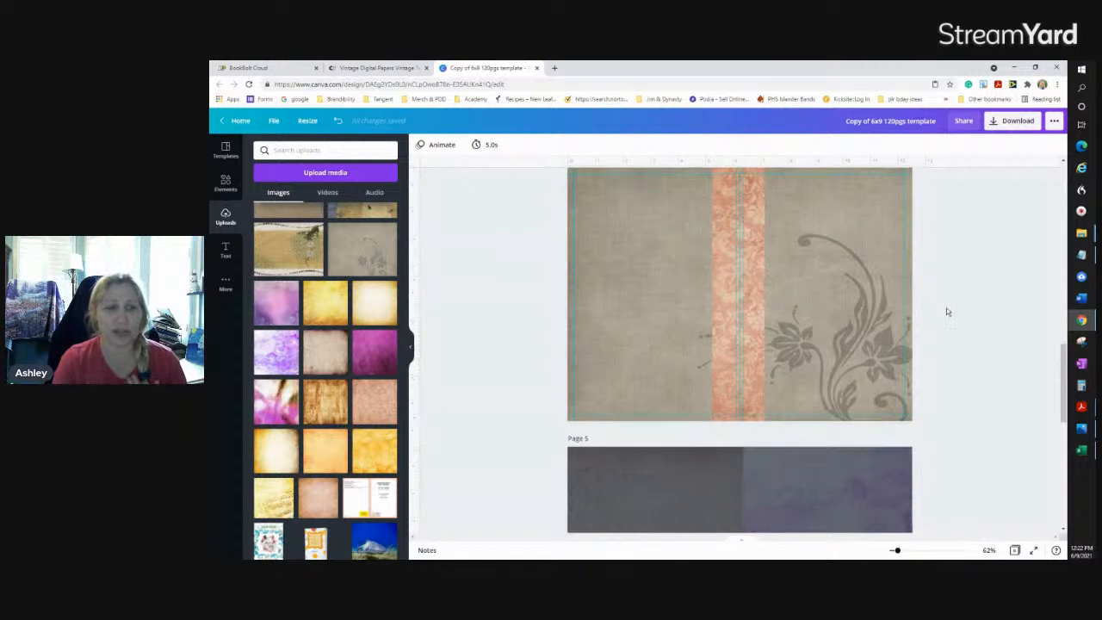
scroll(789, 404, "down", 4)
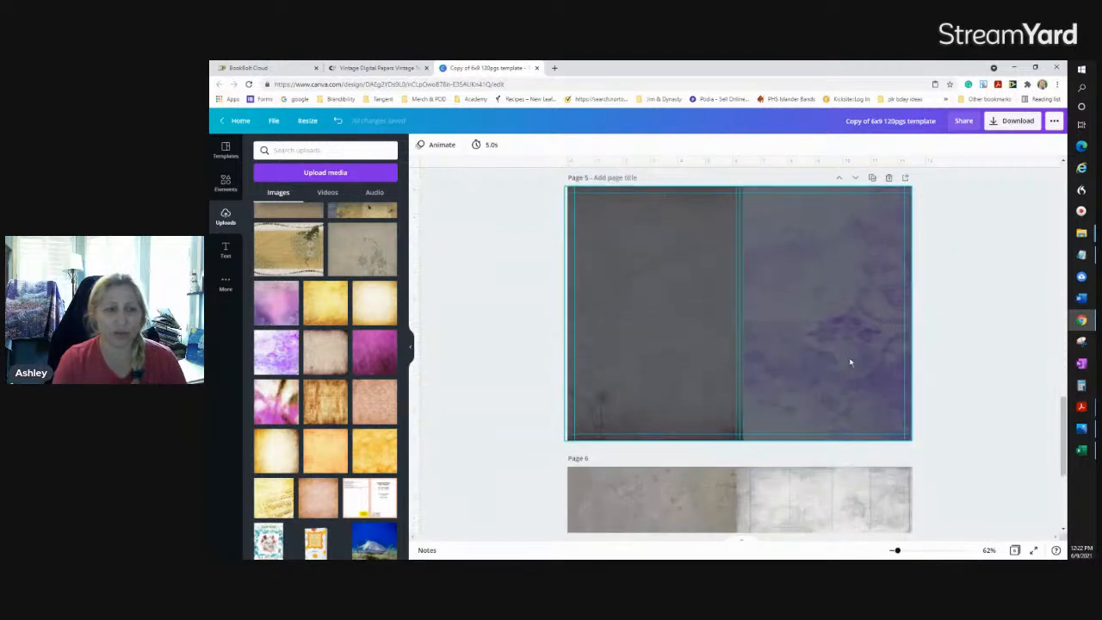
scroll(855, 456, "down", 3)
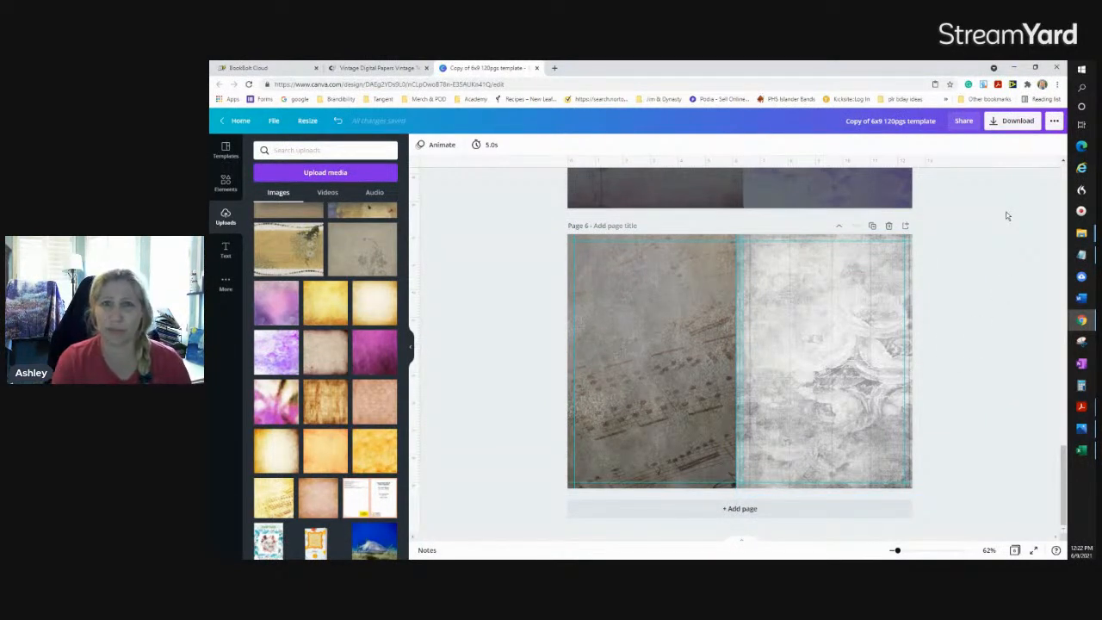
Compare the covers on pages 3, 4 and 5, checking the artwork against the spine guides and the outer margin guides
scroll(1007, 216, "up", 4)
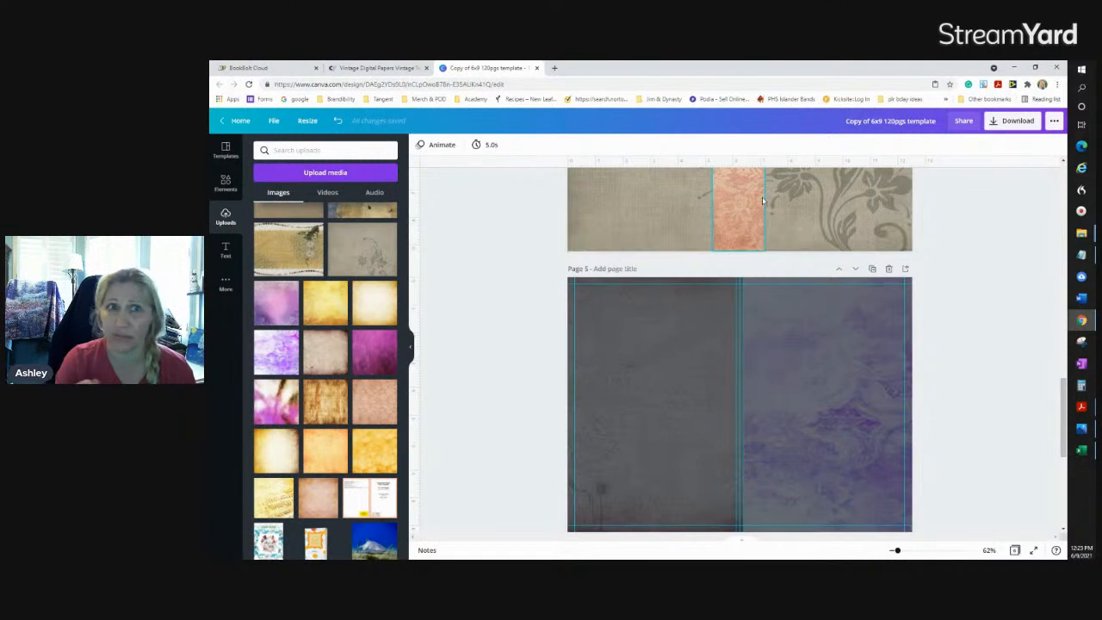
scroll(990, 327, "up", 3)
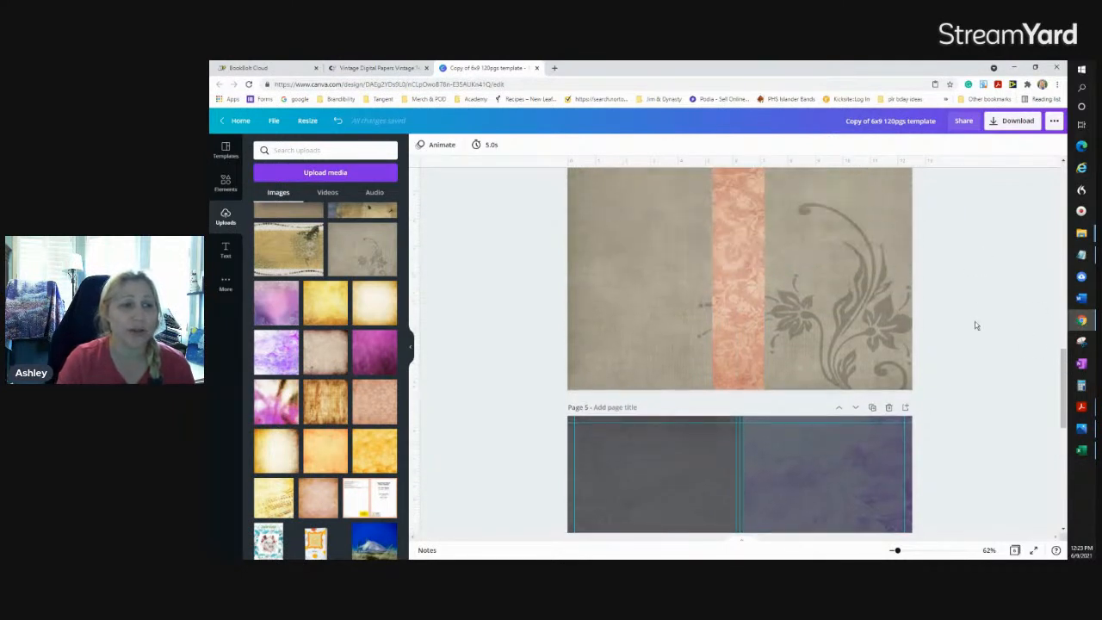
scroll(973, 330, "down", 5)
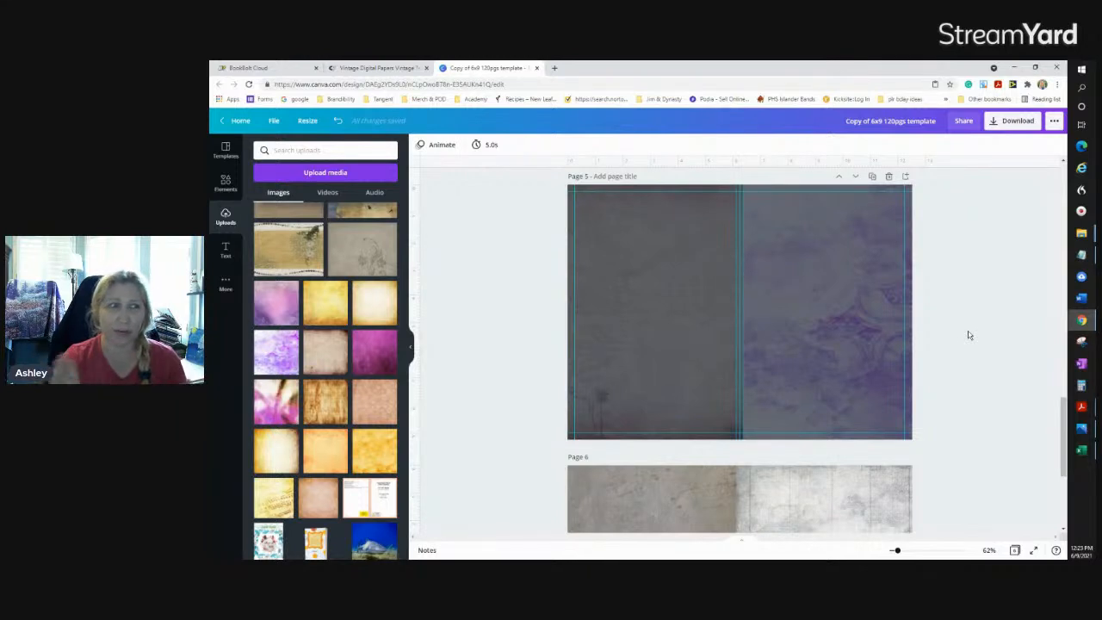
scroll(968, 335, "up", 10)
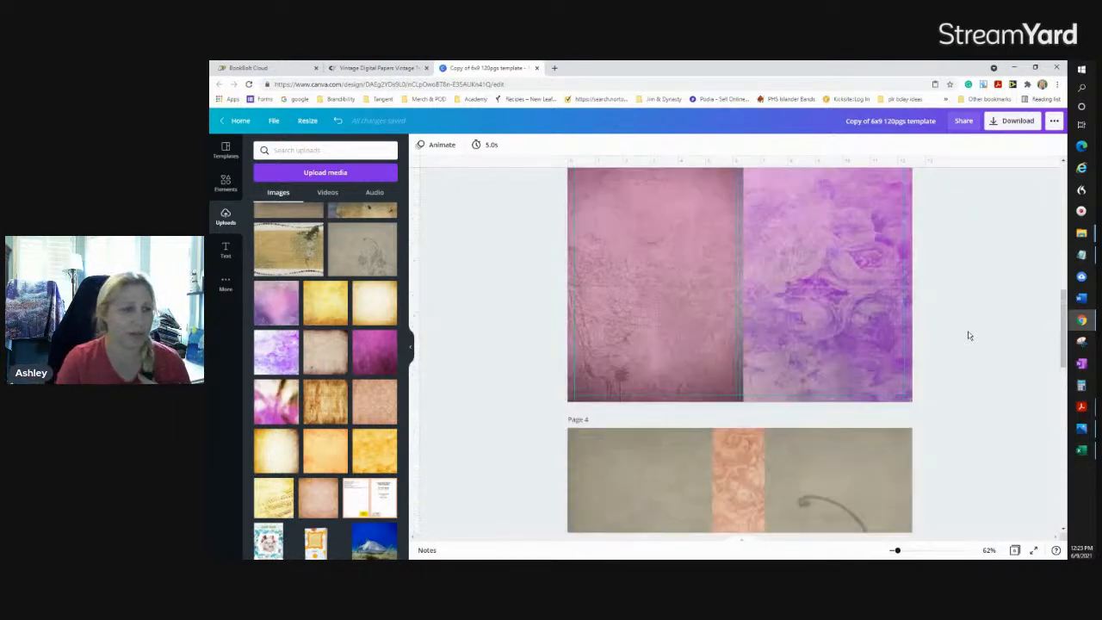
scroll(918, 453, "down", 2)
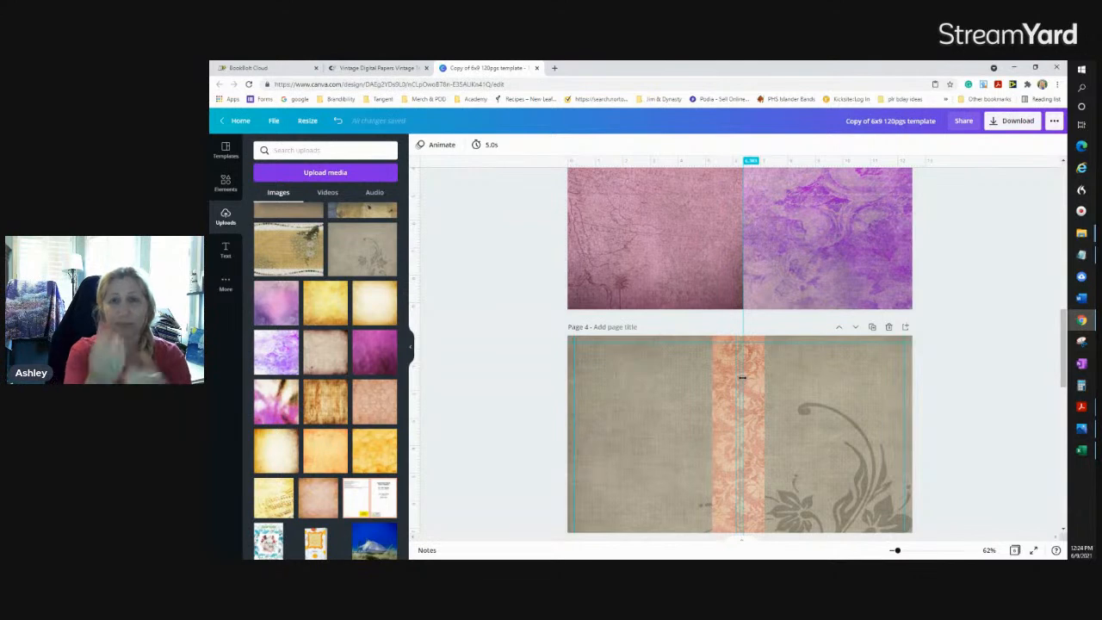
scroll(758, 344, "down", 2)
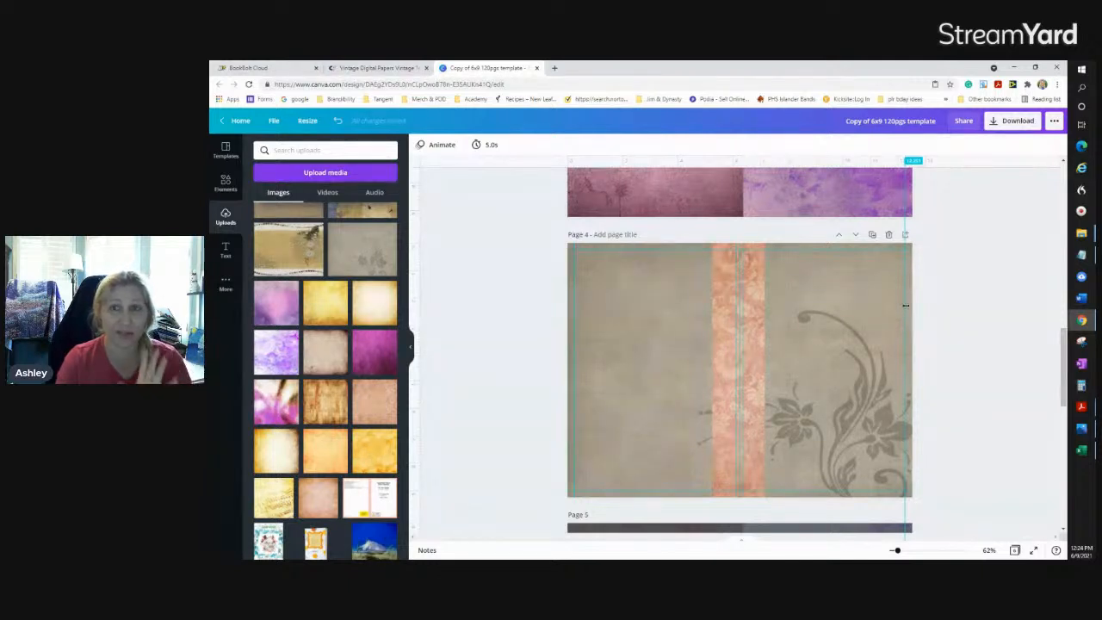
scroll(816, 384, "down", 4)
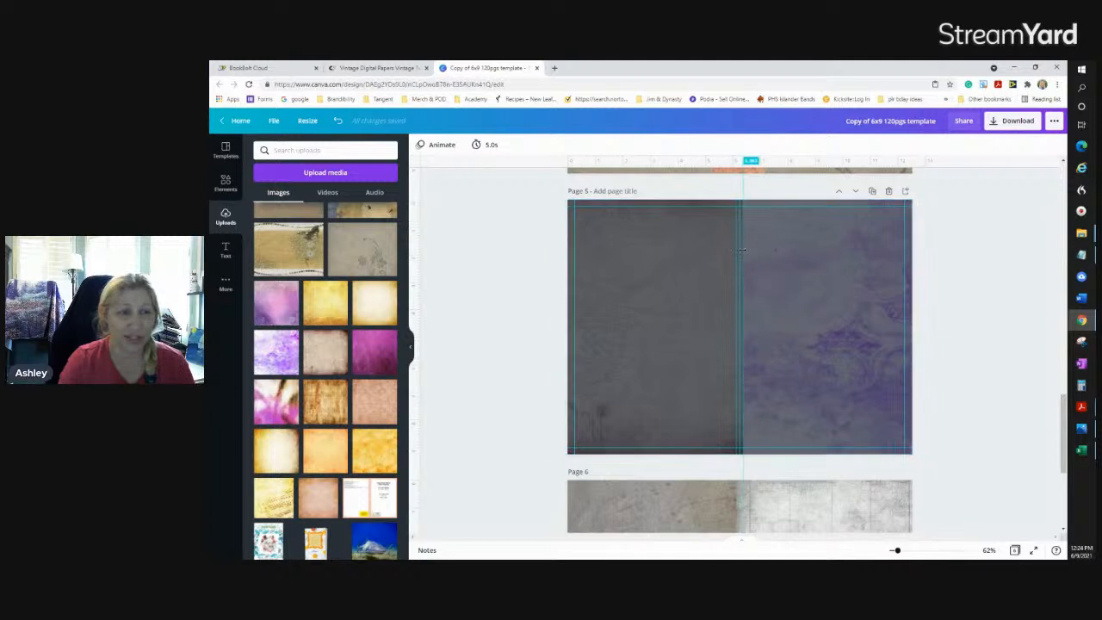
left_click_drag(745, 252, 905, 242)
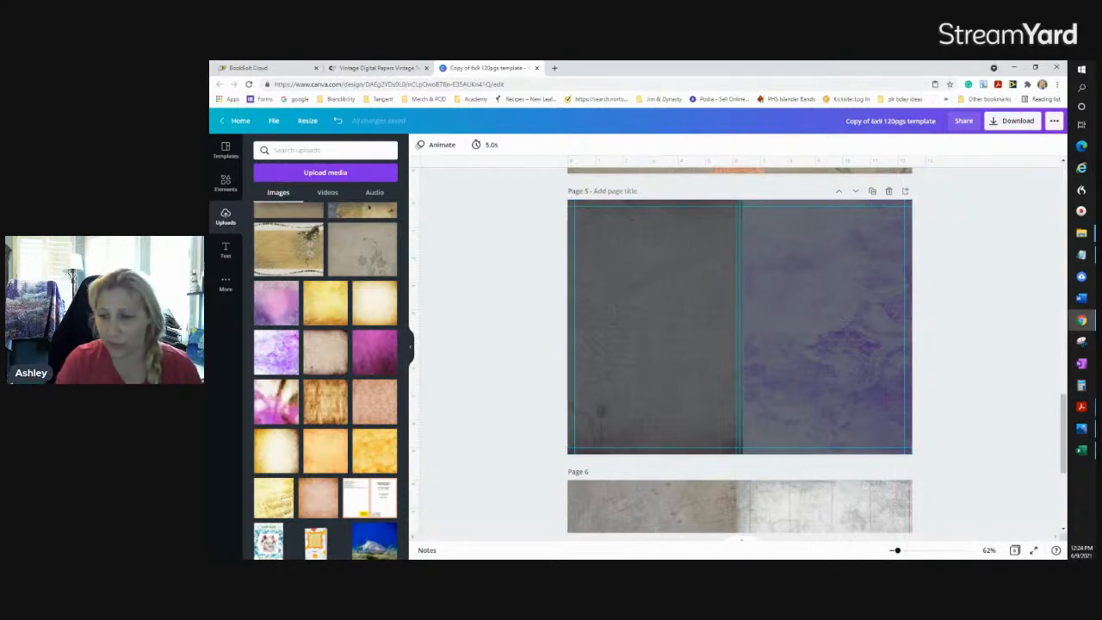
Switch to the KDP Cover size calculator in Excel and return to its main menu
key("alt+Tab")
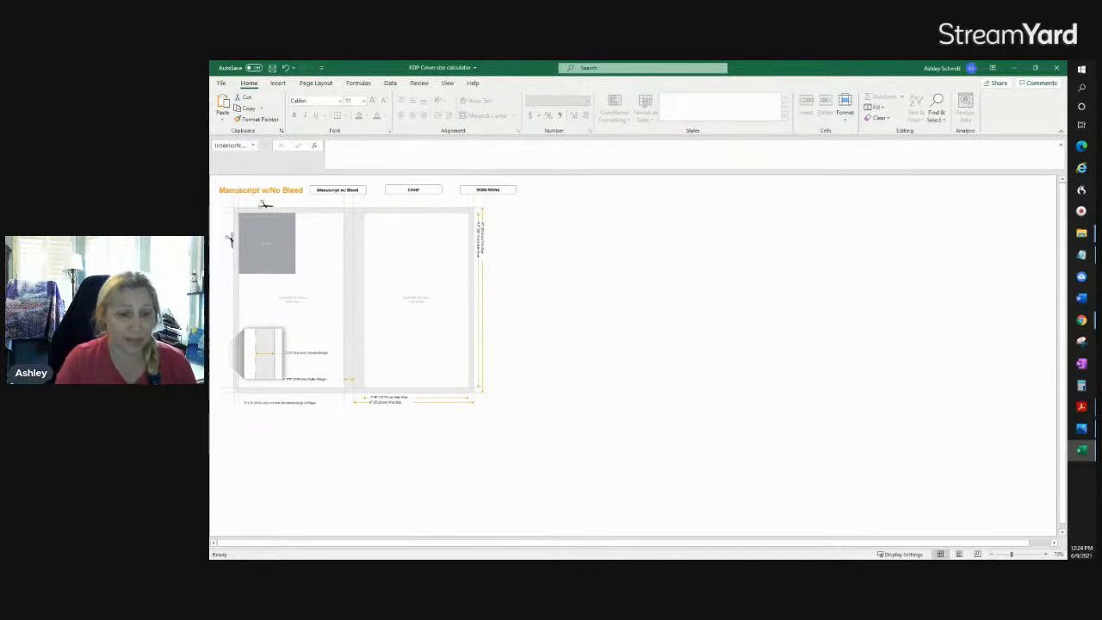
left_click_drag(1013, 555, 1022, 556)
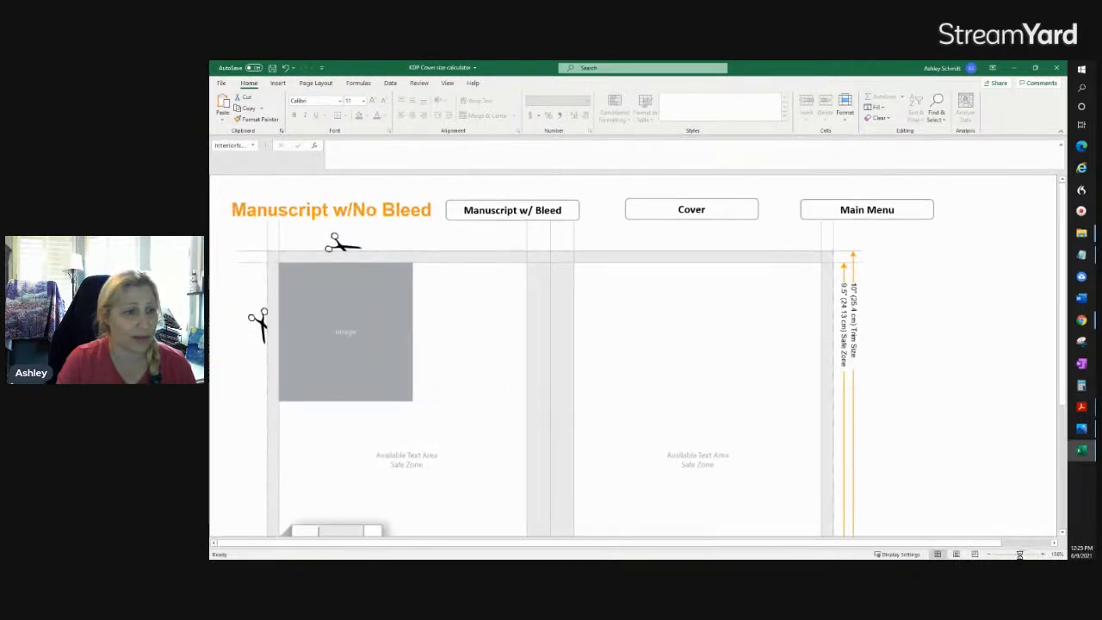
left_click_drag(1023, 556, 1019, 555)
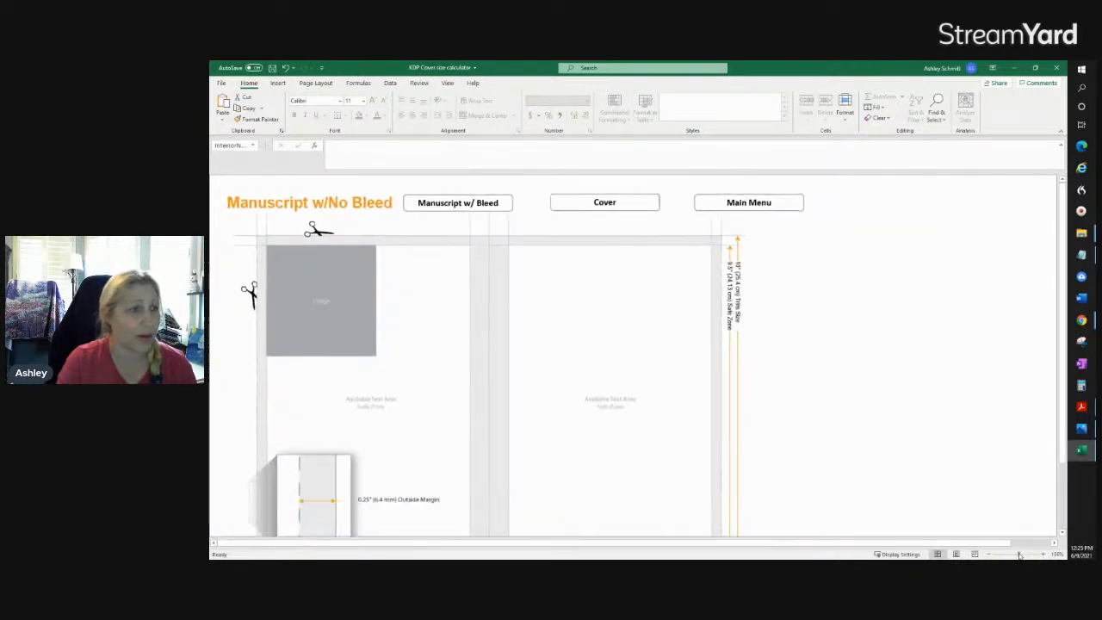
left_click(758, 202)
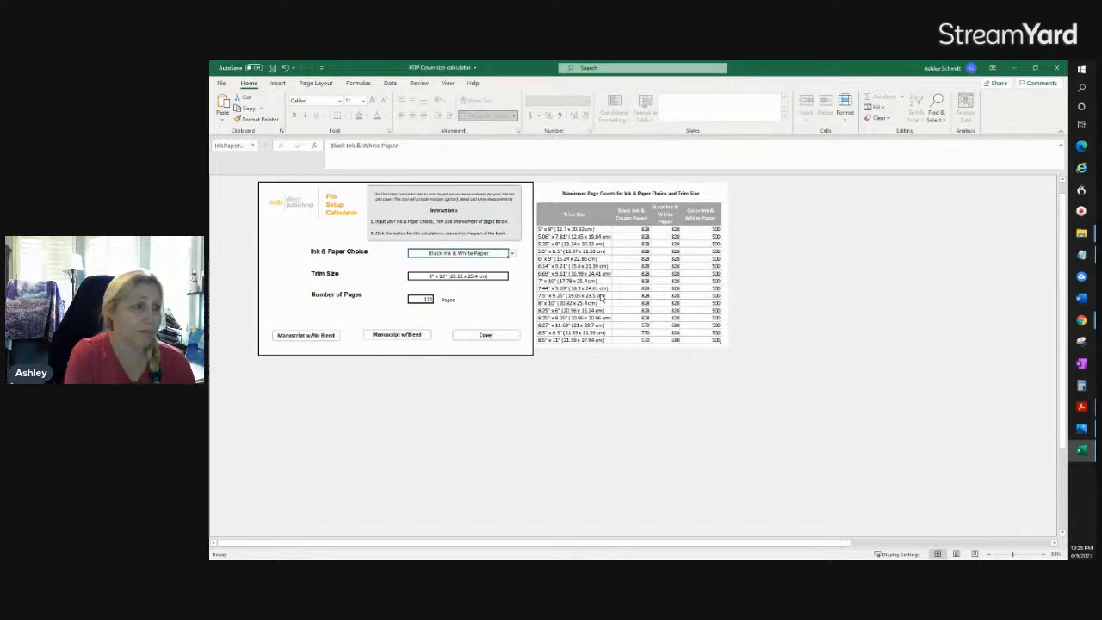
Set the calculator's ink and paper choice to Black Ink & White Paper and its trim size to 6" x 9" (15.24 x 22.86 cm)
left_click(512, 256)
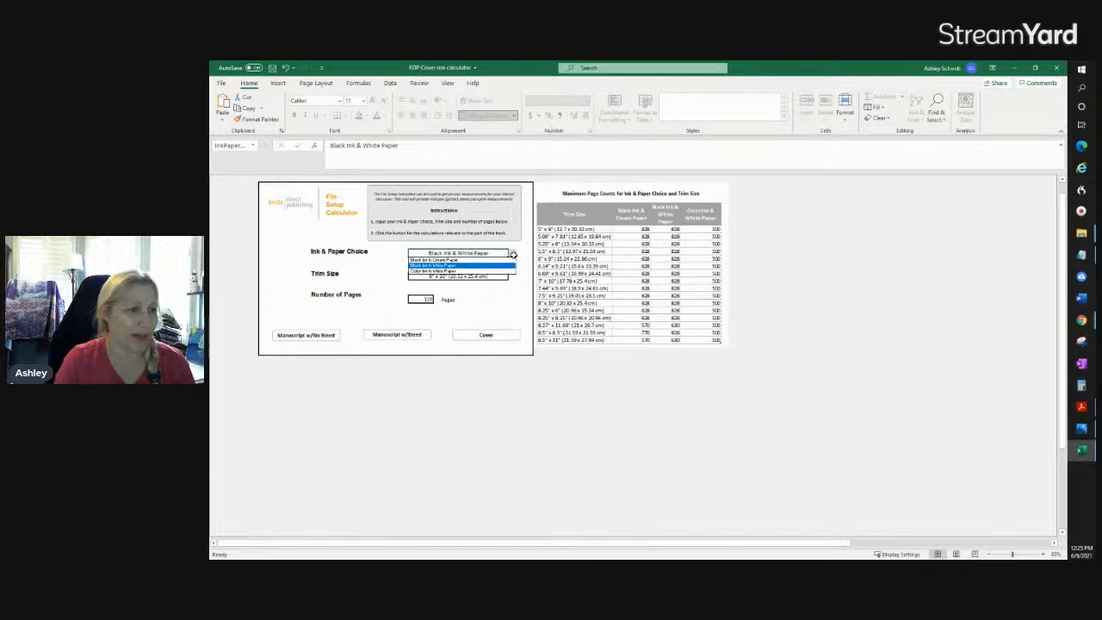
left_click(441, 266)
left_click(494, 277)
left_click(511, 276)
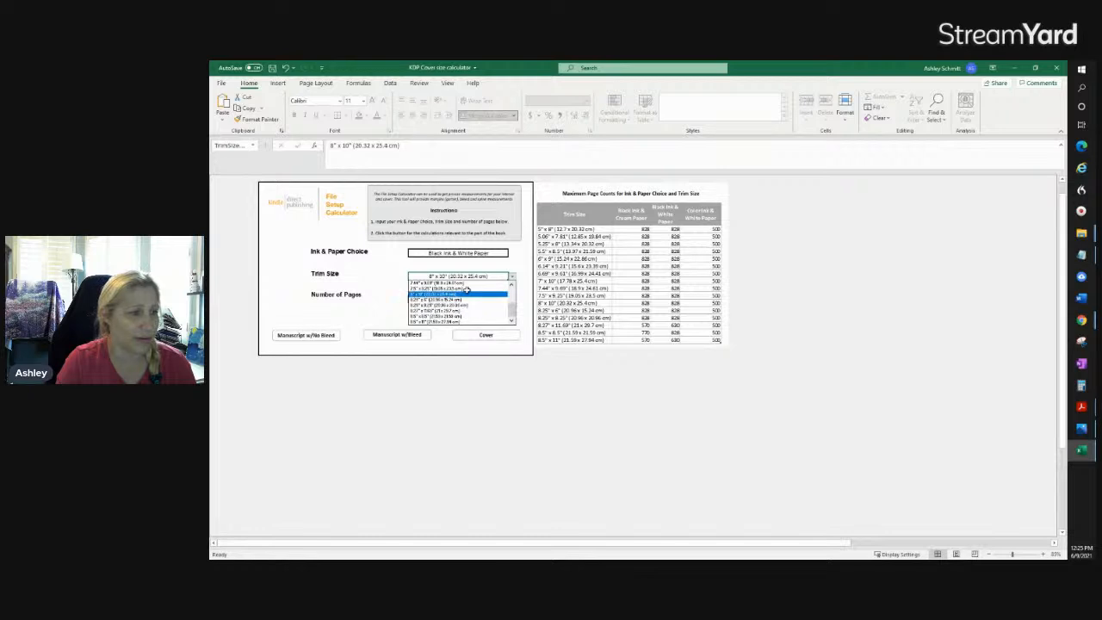
scroll(511, 300, "up", 2)
left_click_drag(511, 300, 510, 296)
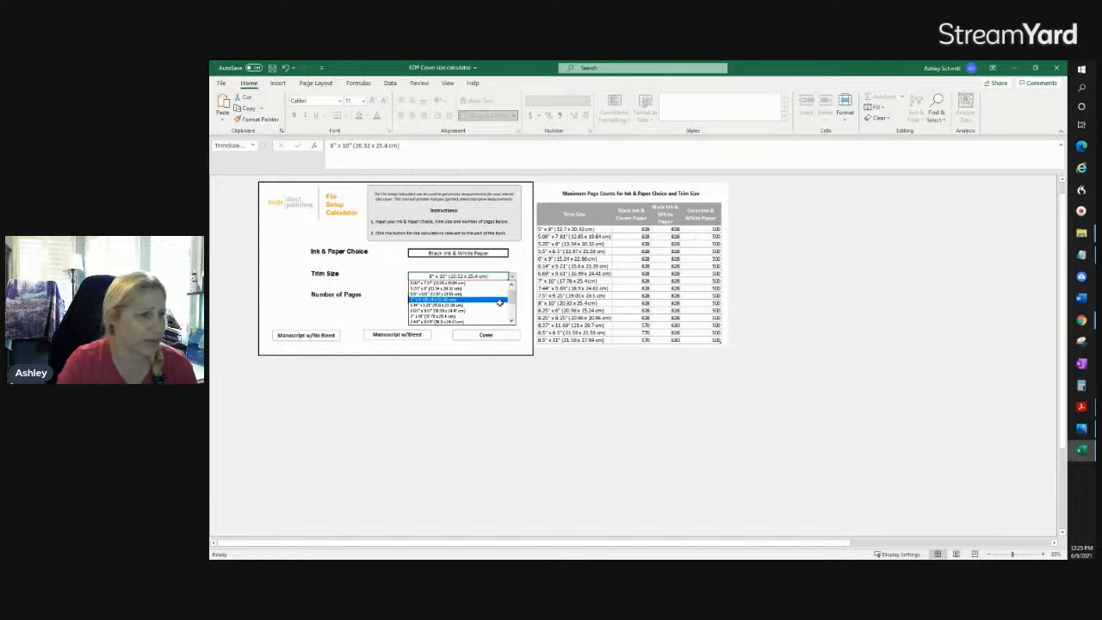
mouse_move(511, 297)
left_mouse_down()
mouse_move(512, 317)
mouse_move(512, 284)
left_mouse_up()
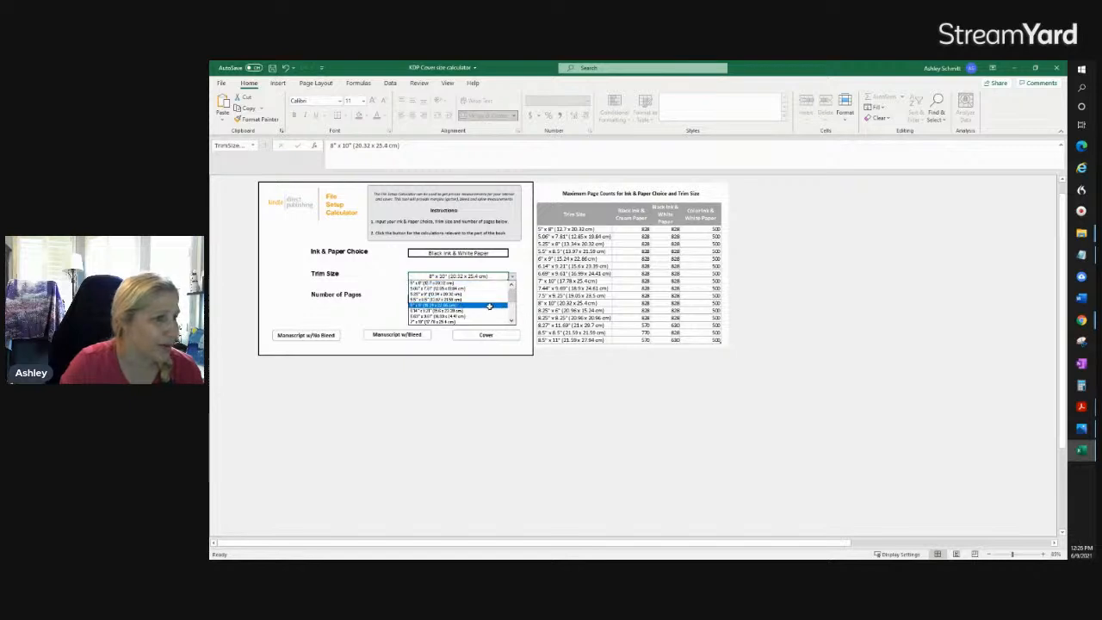
left_click(489, 306)
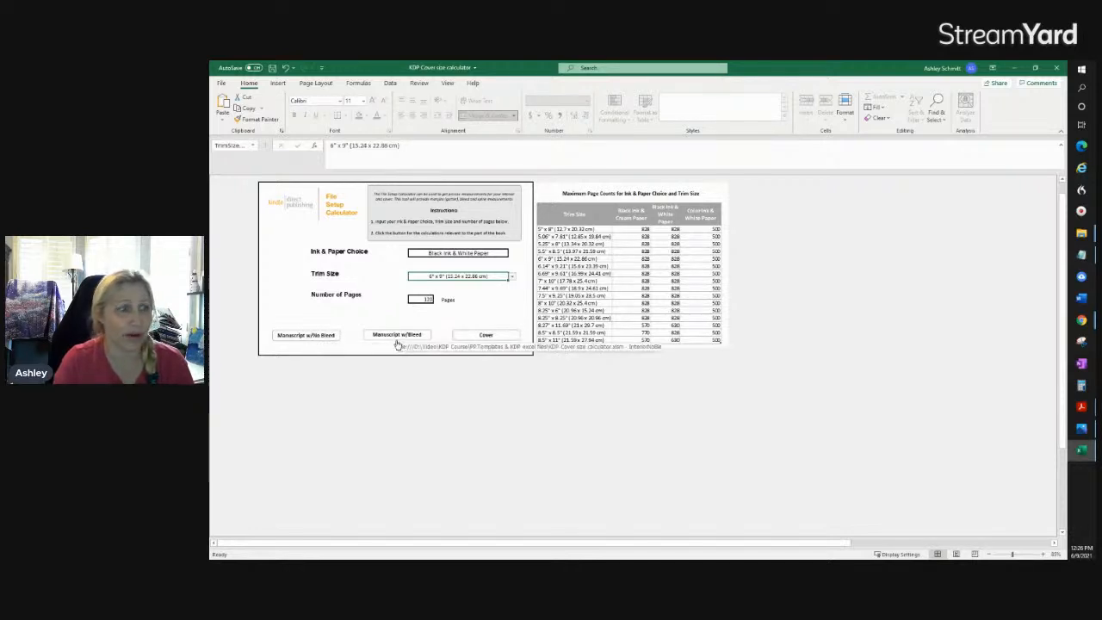
Show the calculator's Cover measurements and examine the spine, bleed, safe zone and cover height dimensions at a larger zoom
left_click(502, 337)
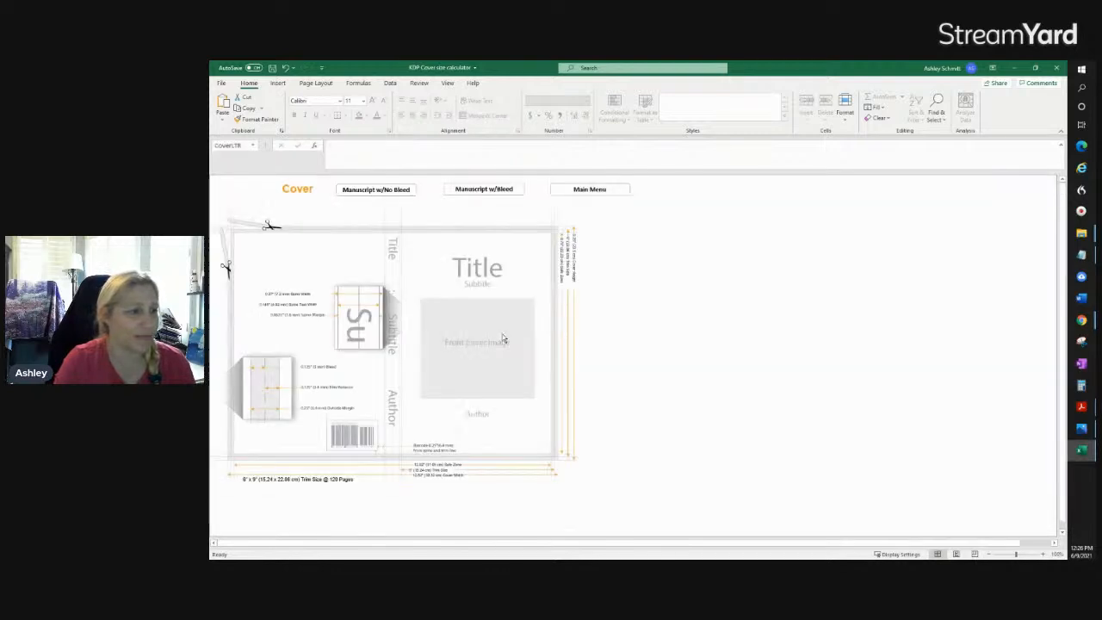
scroll(595, 357, "down", 1)
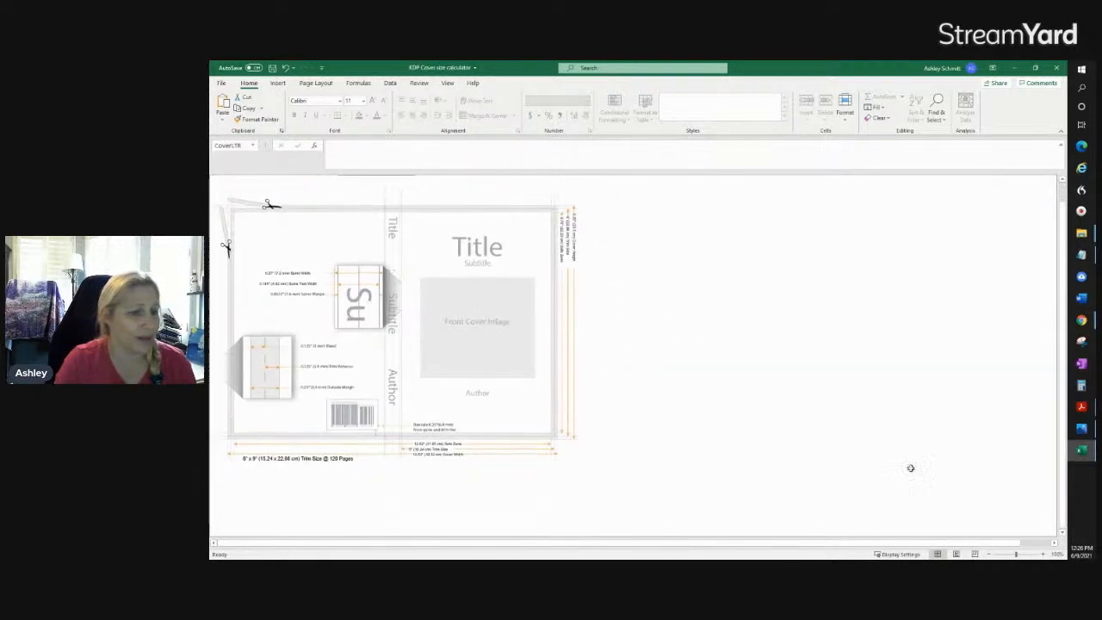
scroll(726, 364, "up", 1)
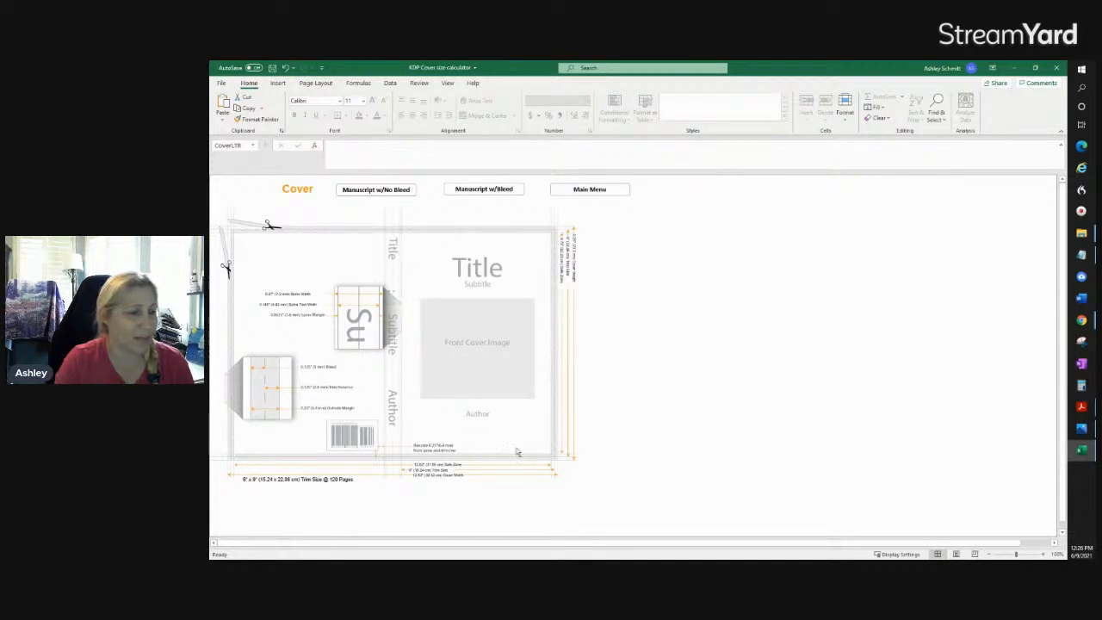
left_click(1044, 554)
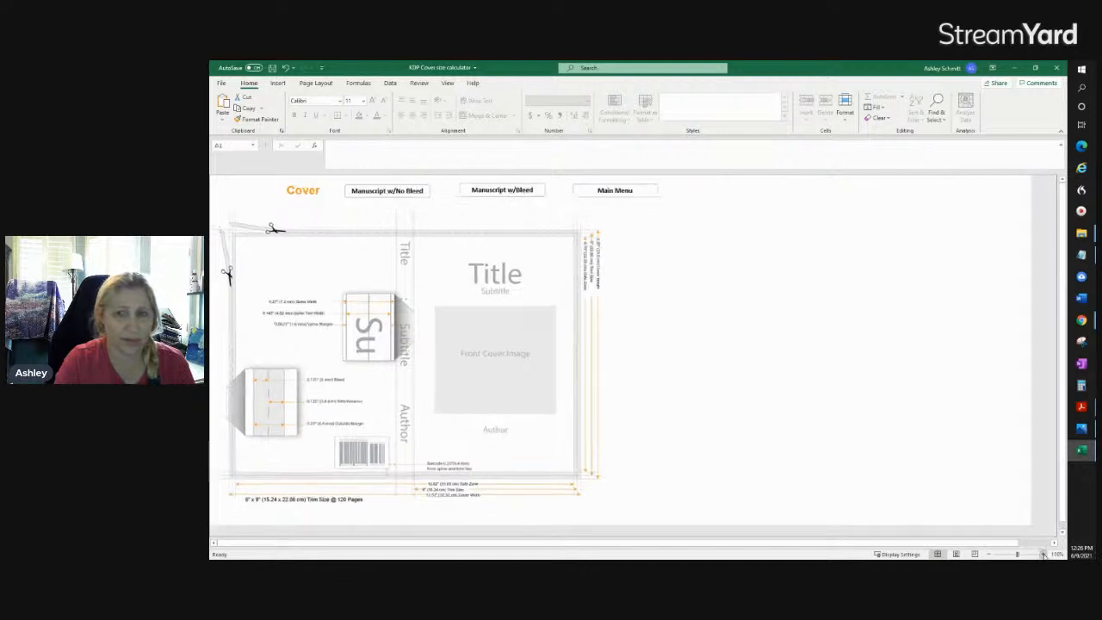
left_click(1044, 555)
left_click(1043, 554)
left_click(1044, 555)
left_click(1044, 554)
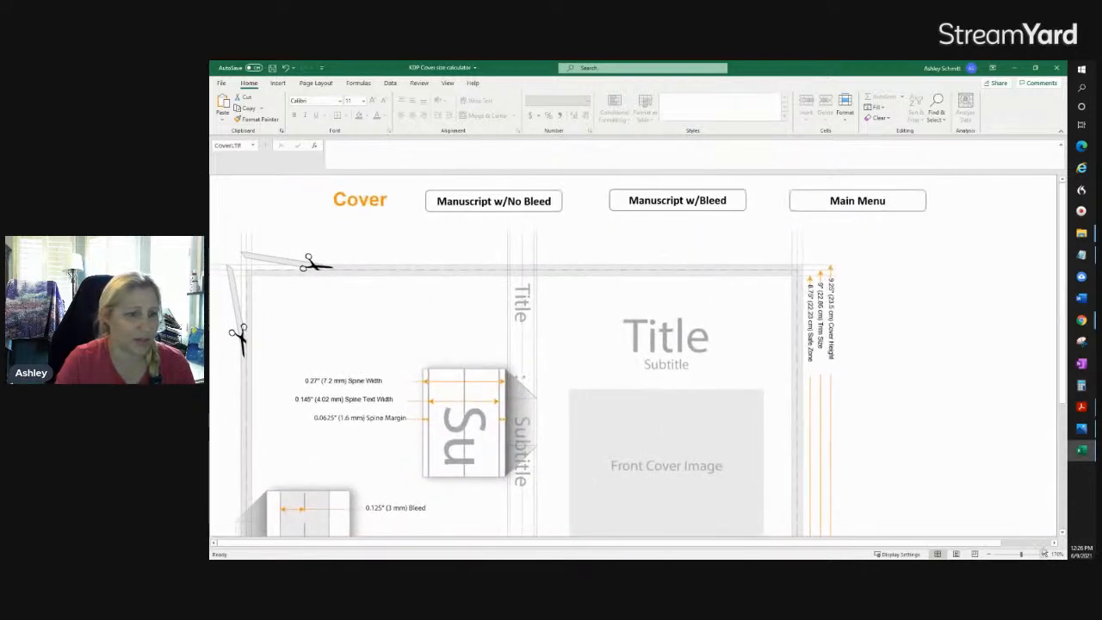
scroll(836, 281, "down", 1)
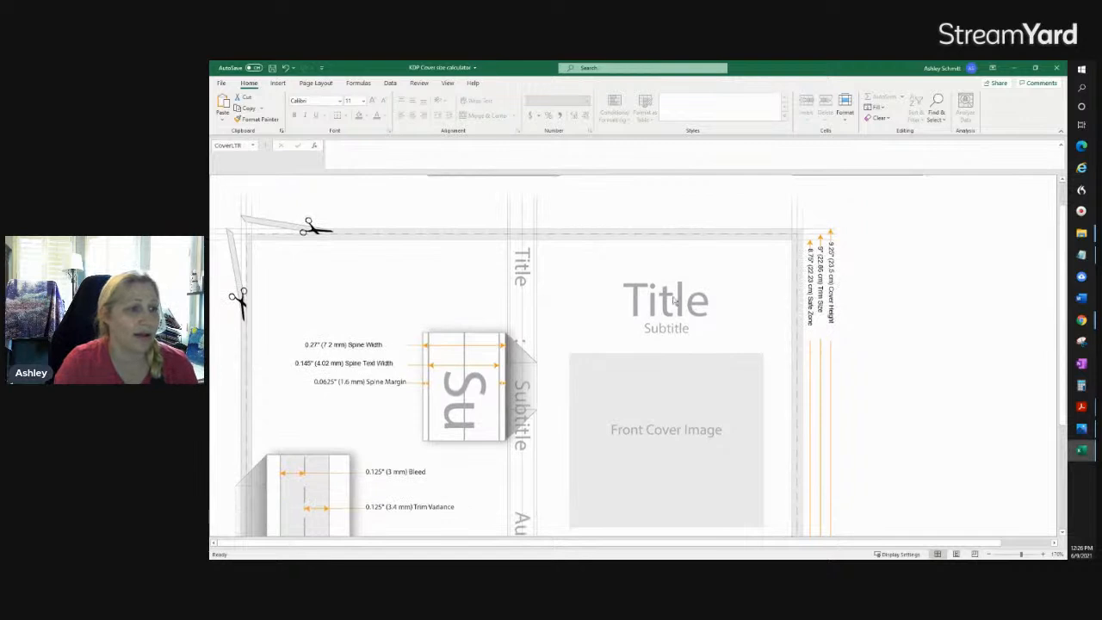
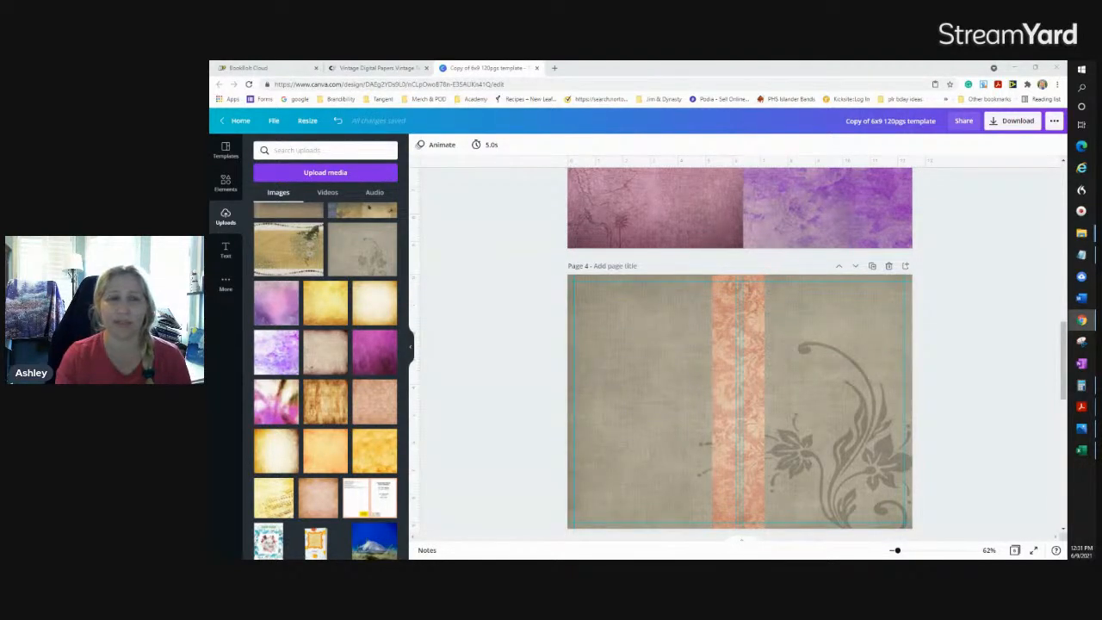
Switch to Canva, slide page 3's pink overlay down off the papers, and realign it with the page's upper and right edges
scroll(954, 352, "up", 3)
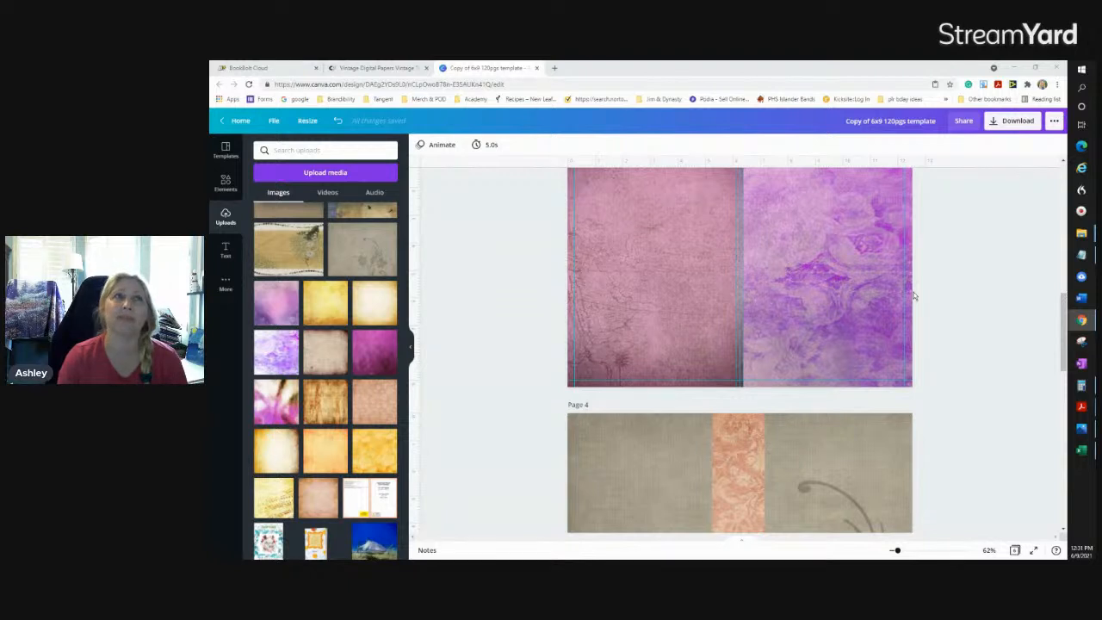
scroll(915, 296, "up", 1)
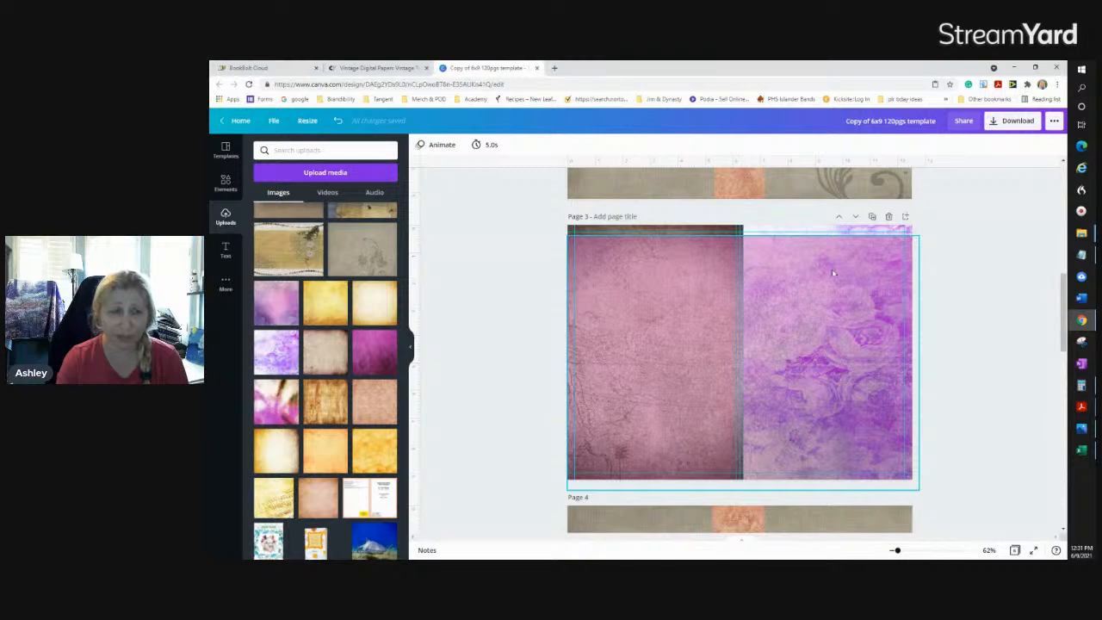
left_click_drag(831, 252, 831, 292)
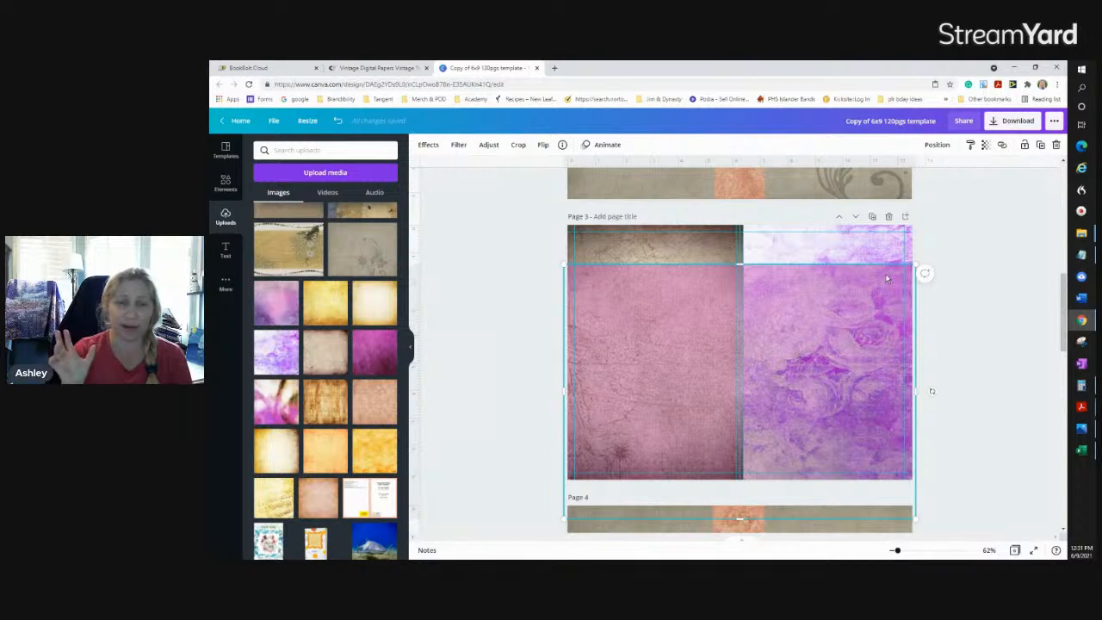
left_click_drag(811, 338, 829, 298)
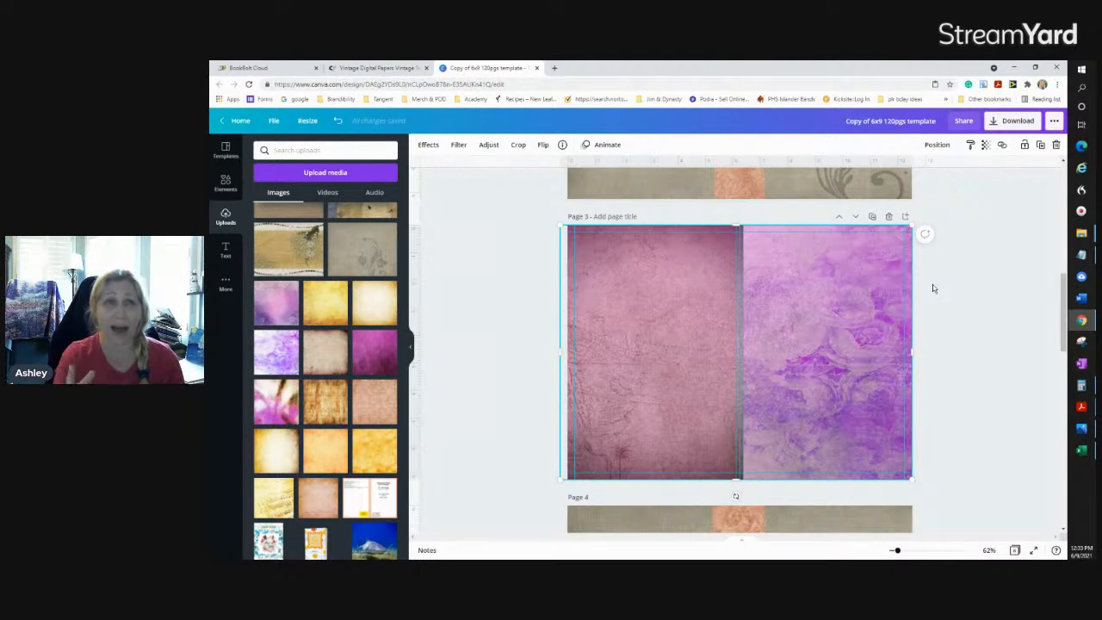
Check the margin and spine guide positions on page 3 and inspect the spines and front covers of pages 2 and 3 up close
left_click_drag(768, 160, 741, 237)
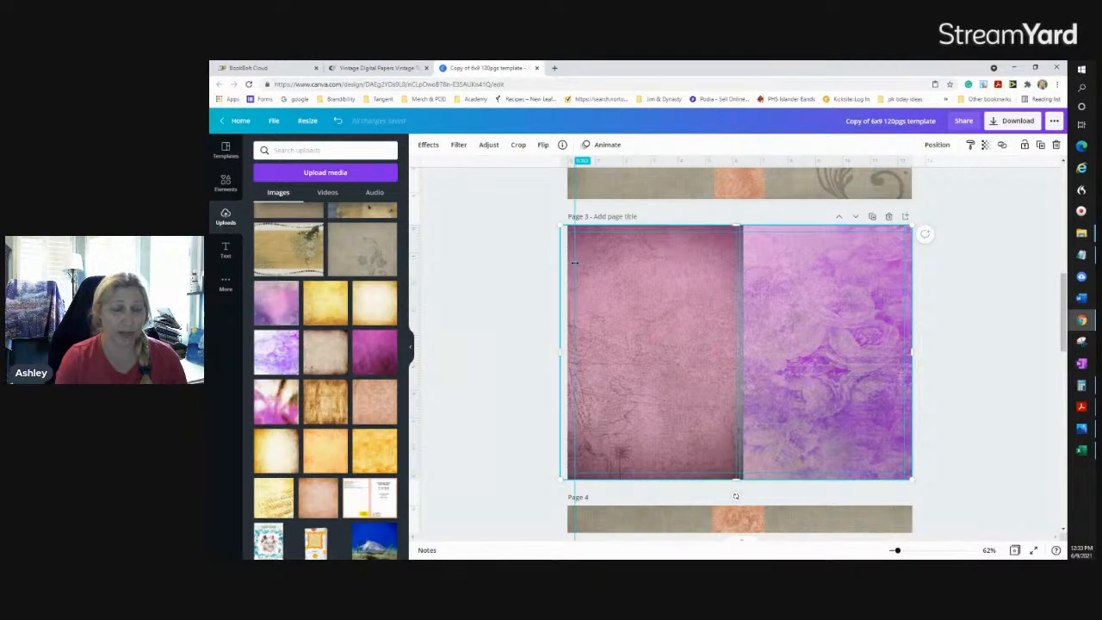
left_click_drag(741, 250, 737, 246)
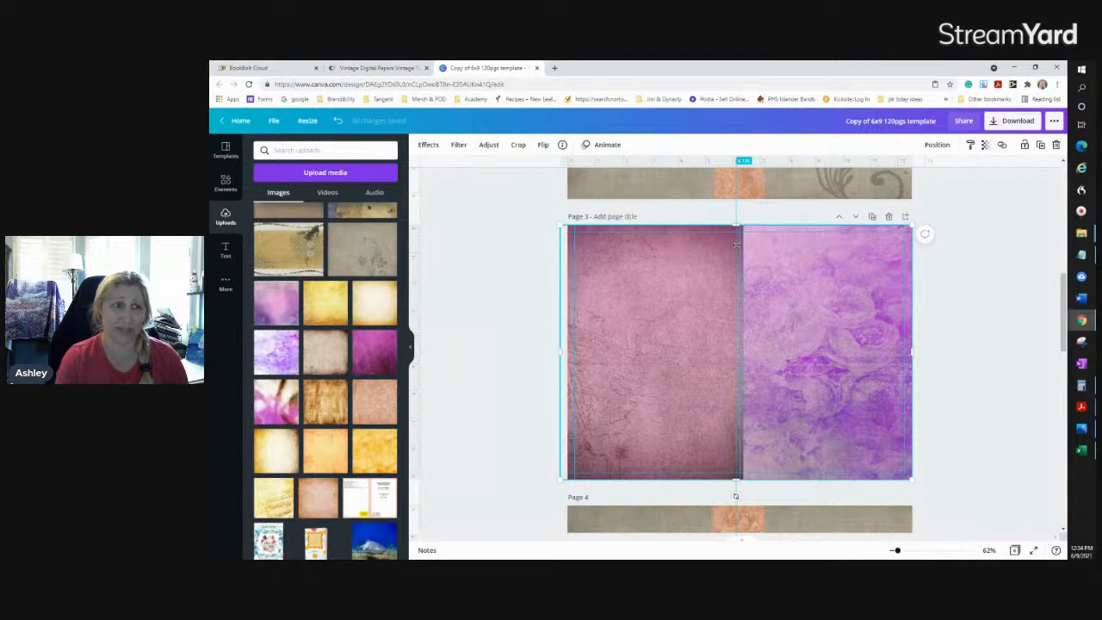
left_click_drag(735, 246, 736, 245)
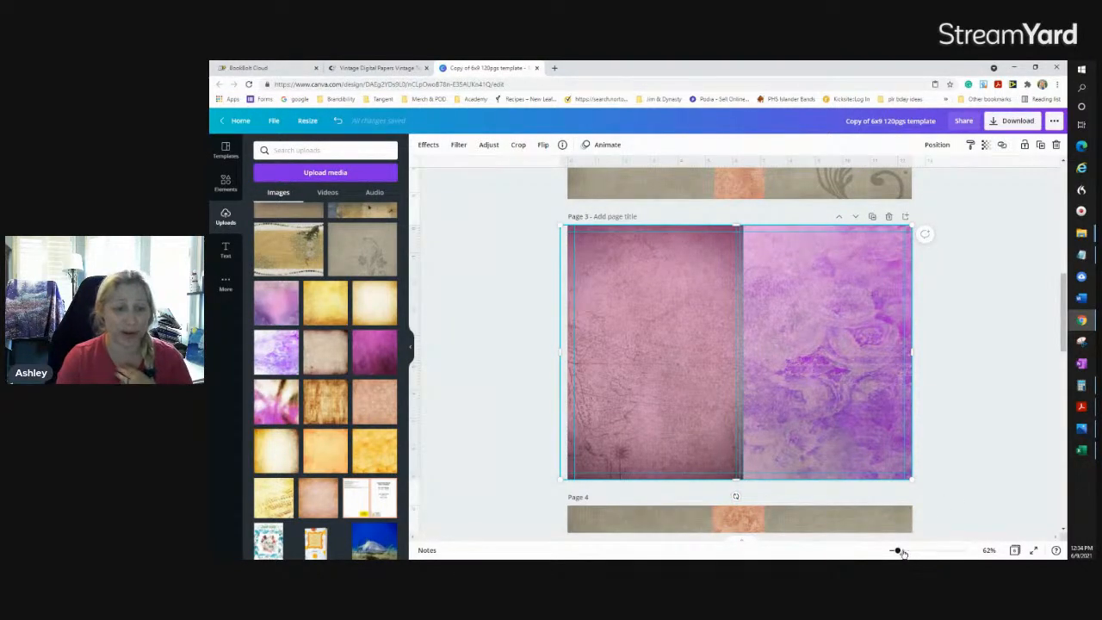
left_click_drag(901, 551, 932, 548)
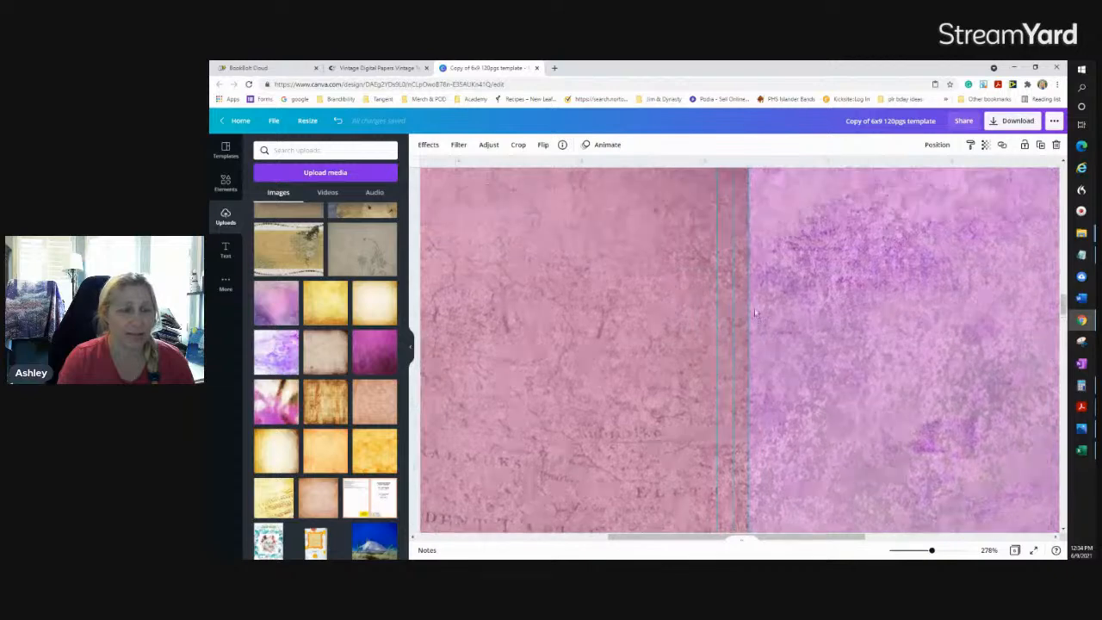
scroll(755, 315, "up", 2)
scroll(756, 312, "up", 4)
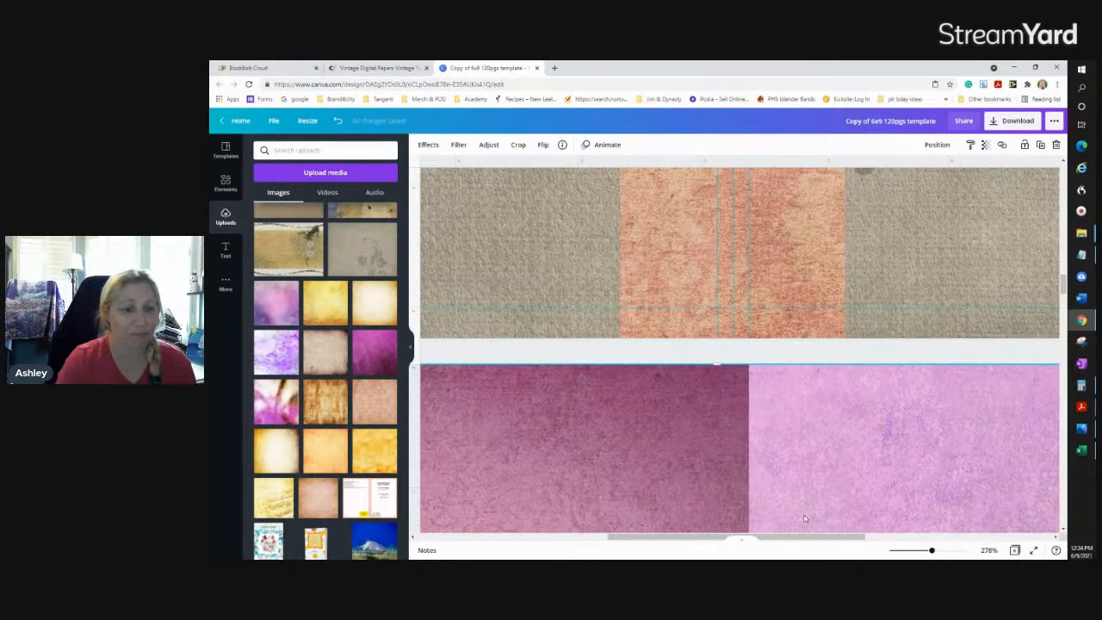
left_click_drag(833, 538, 945, 532)
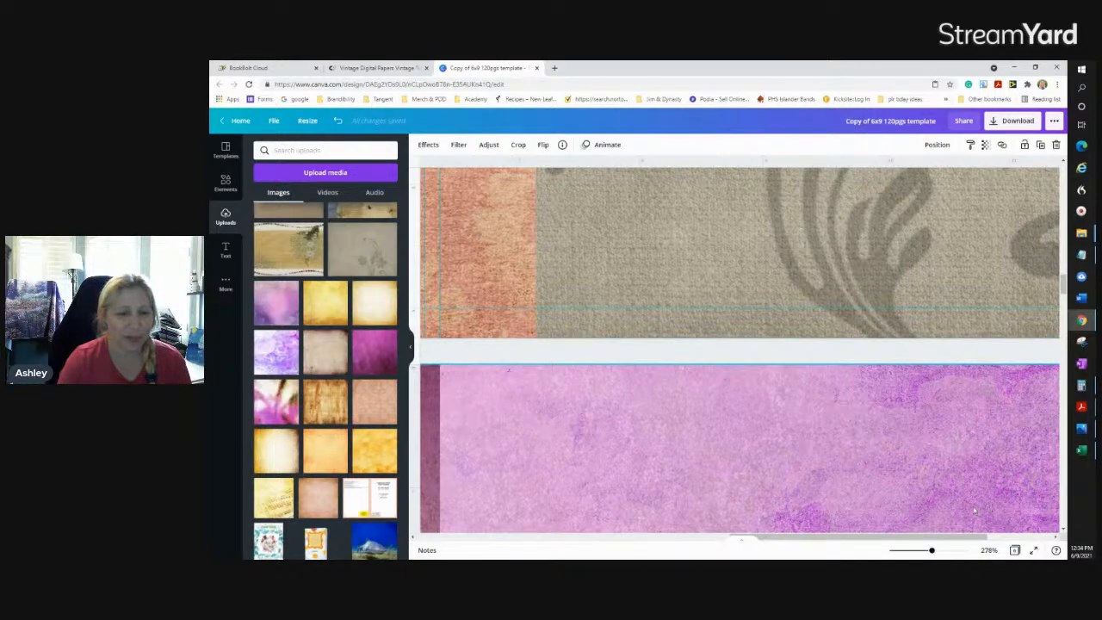
left_click_drag(931, 549, 904, 550)
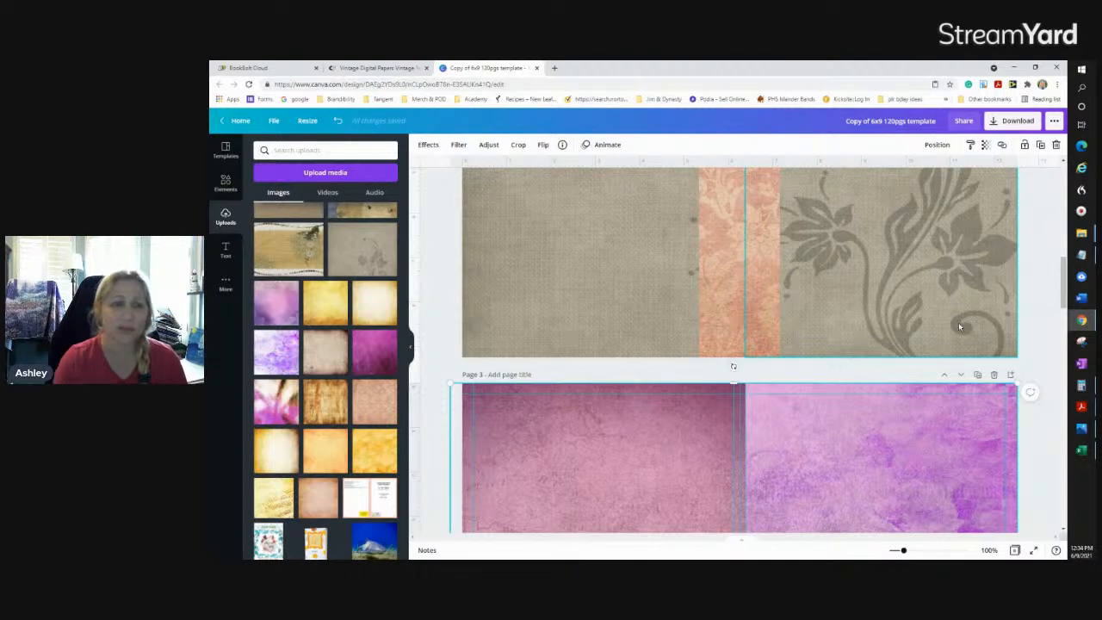
Try shifting page 2's coral strip toward the back cover and its floral paper away from the spine, and undo both moves
scroll(954, 337, "down", 1)
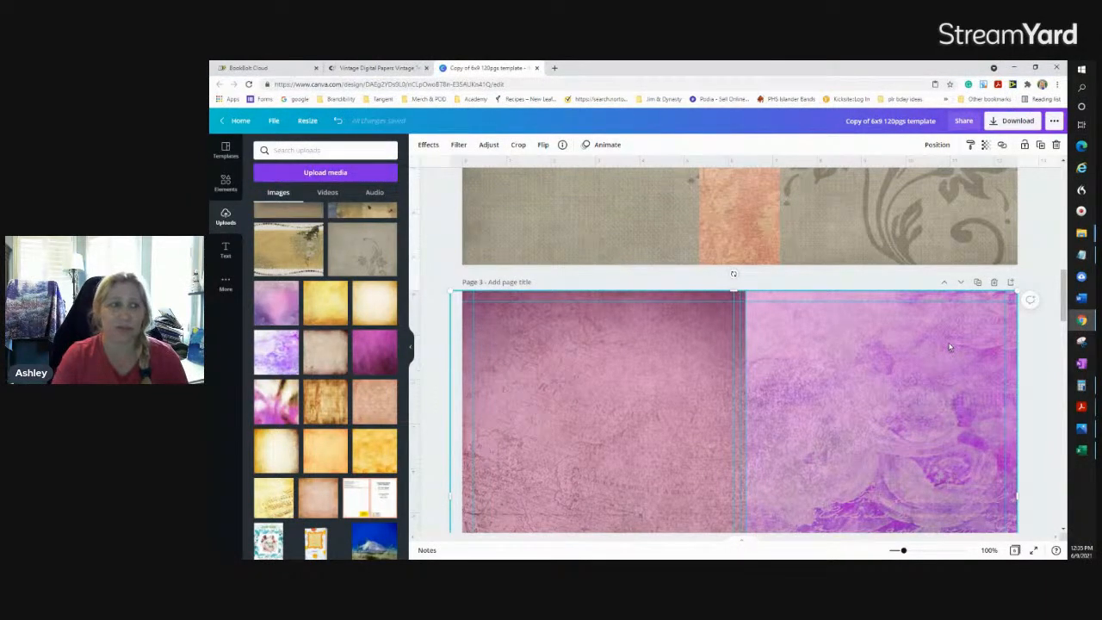
scroll(758, 289, "up", 3)
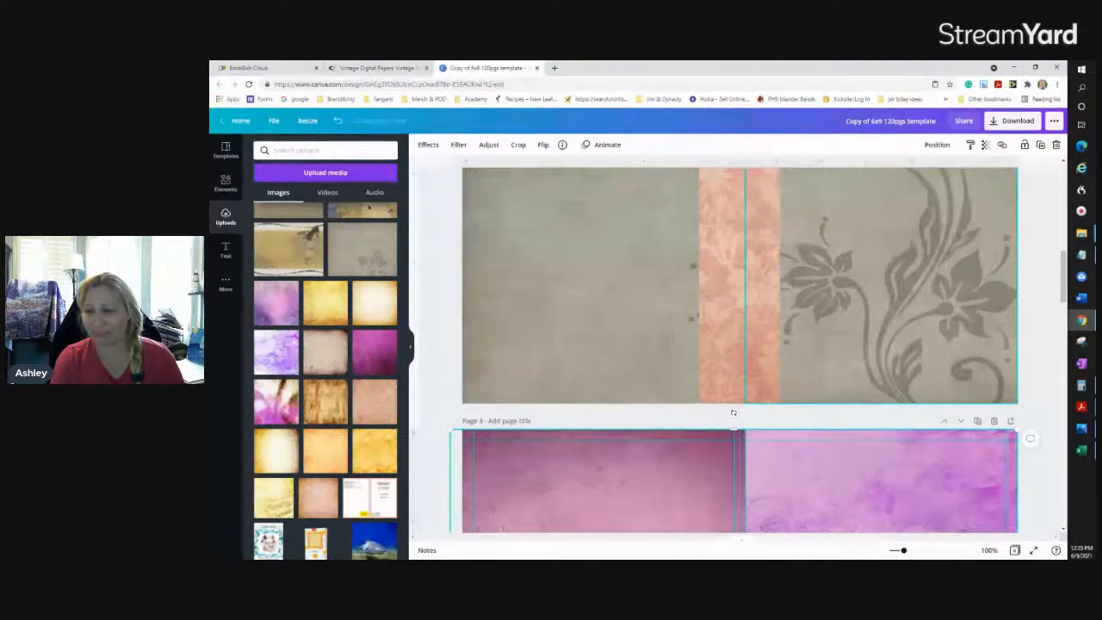
left_click(920, 295)
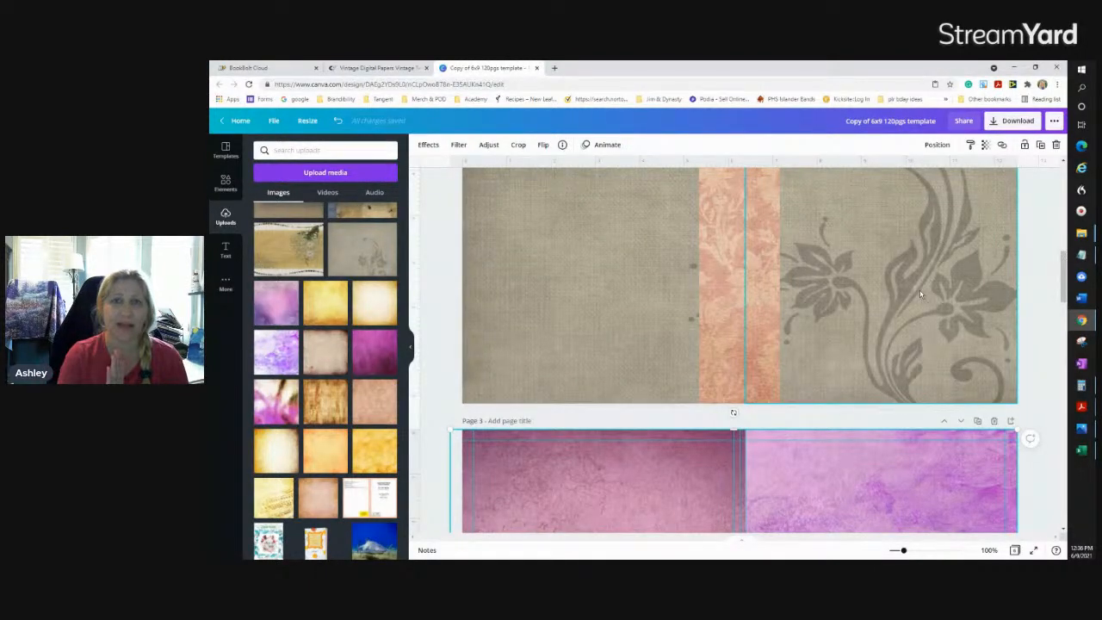
left_click(758, 245)
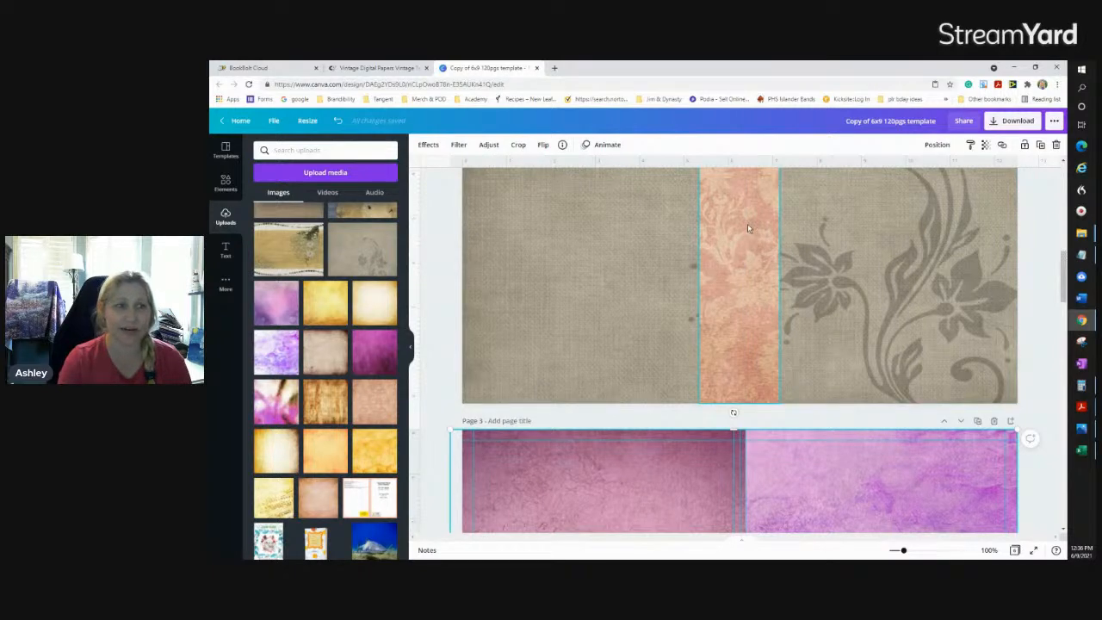
left_click_drag(766, 244, 730, 226)
left_click_drag(846, 254, 873, 240)
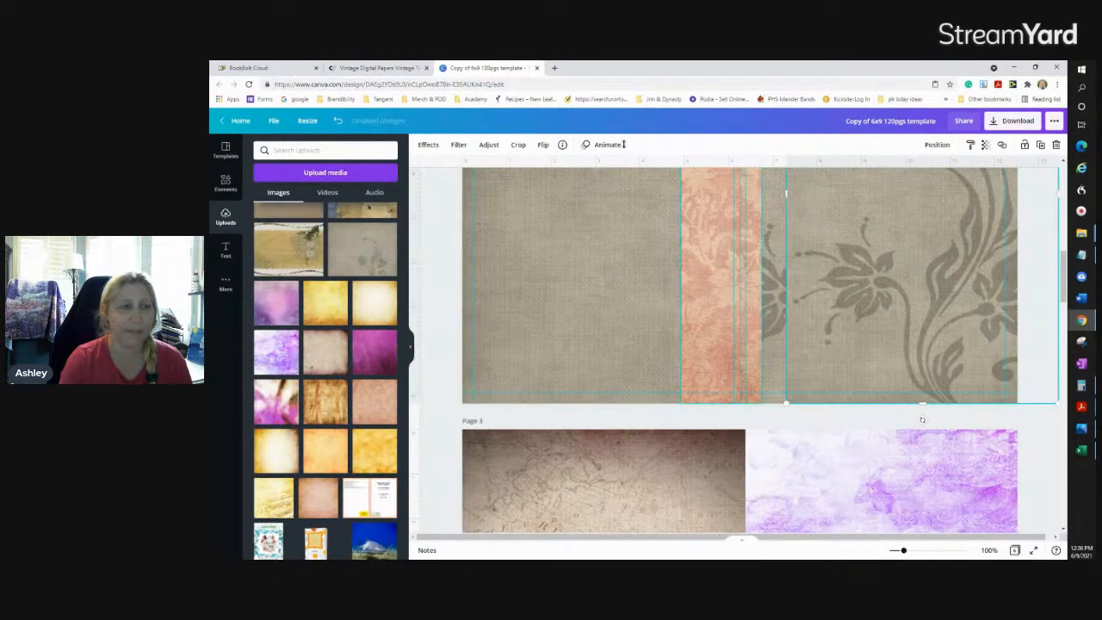
left_click(338, 123)
left_click(338, 122)
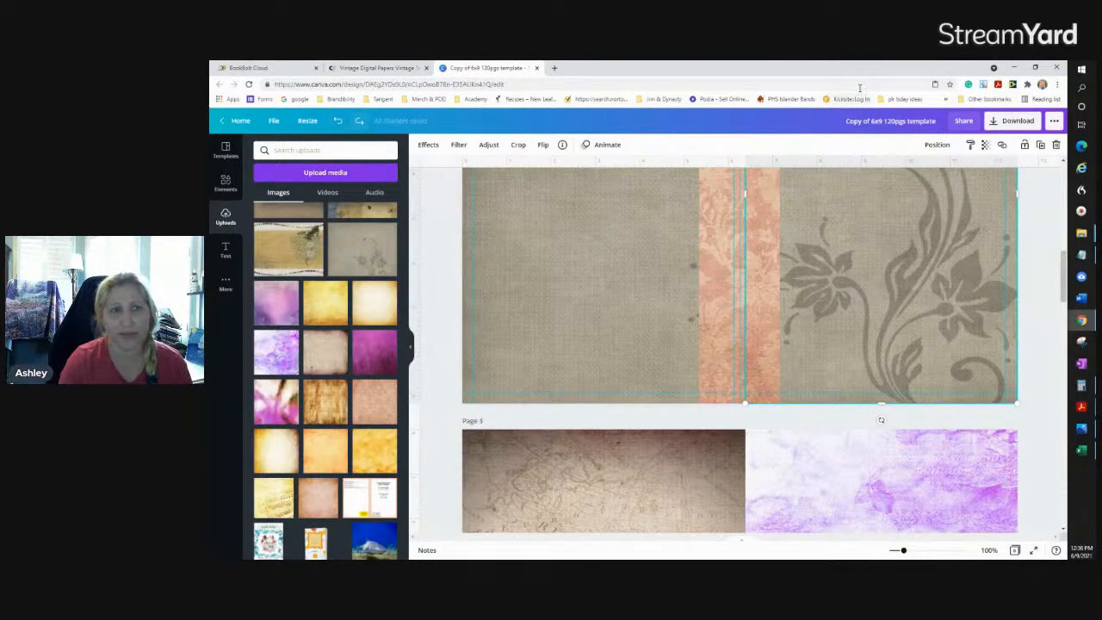
Show the design's download options, and search Google in a new browser tab for "flatten pdf for free"
left_click(1018, 121)
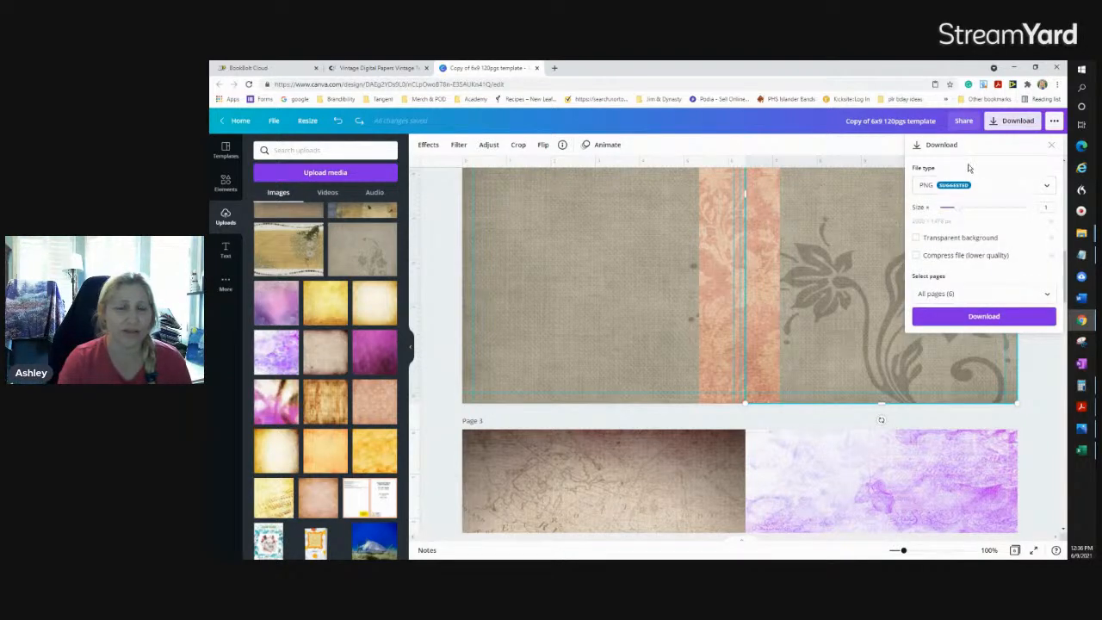
left_click(555, 67)
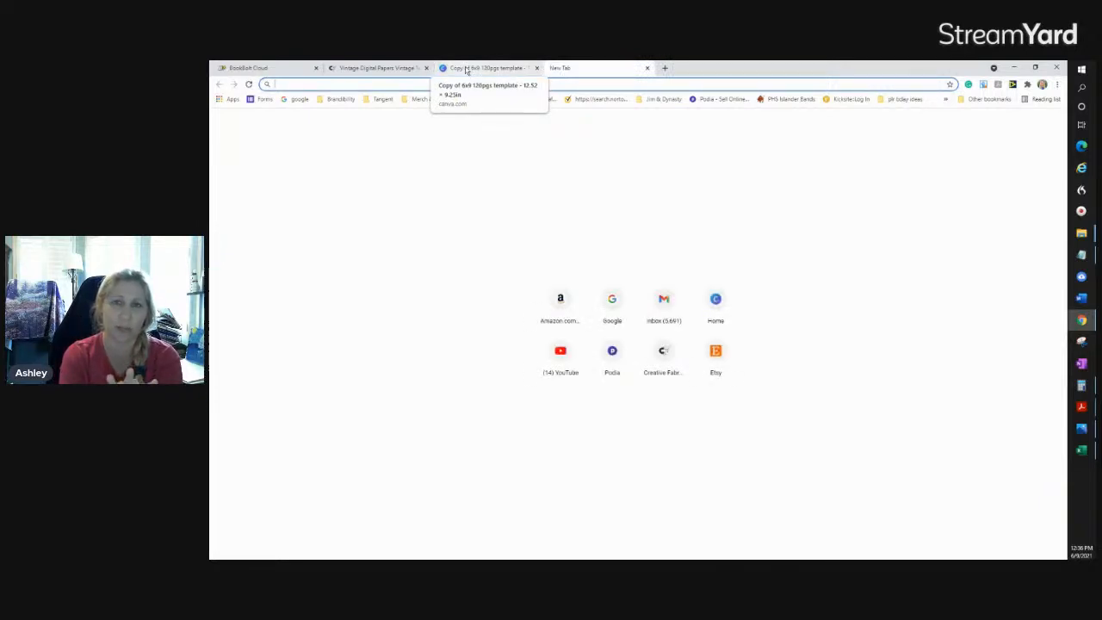
left_click(623, 303)
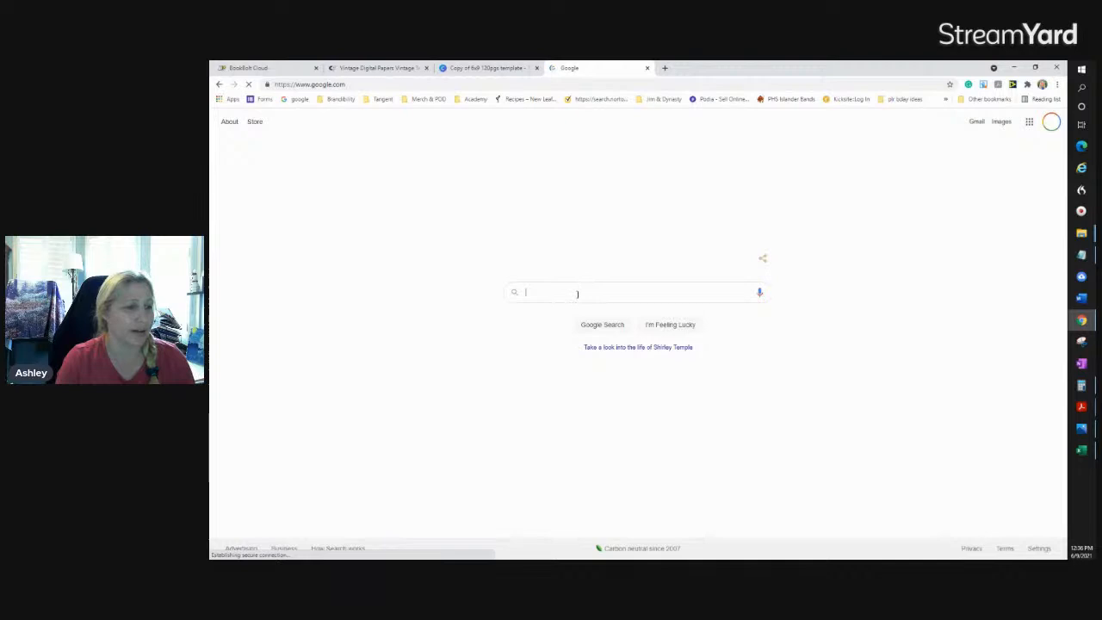
left_click(577, 295)
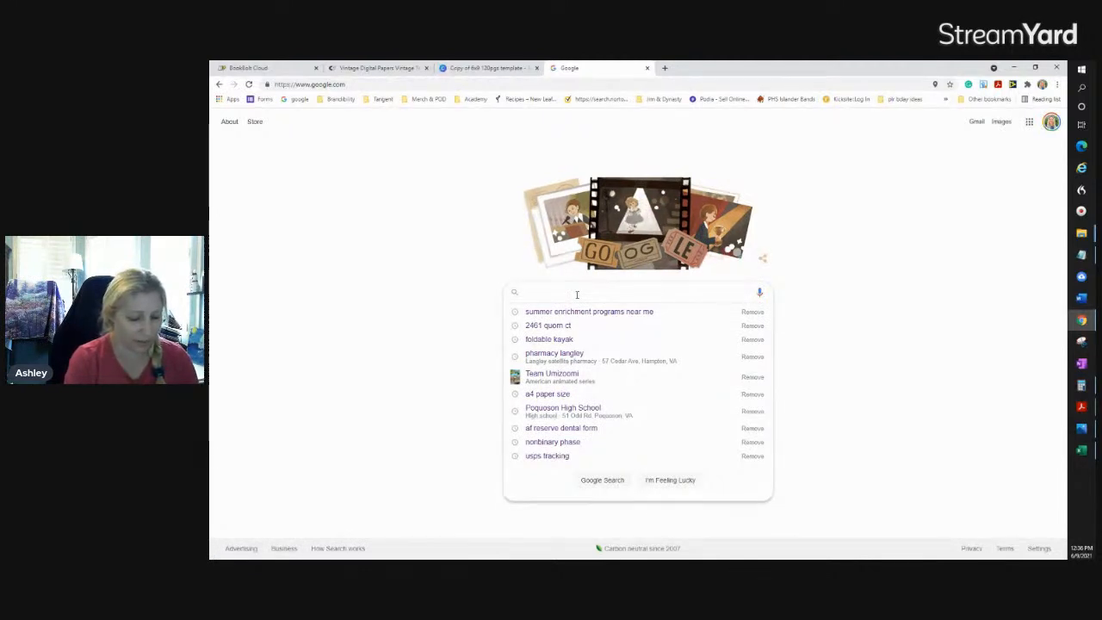
type("flatten")
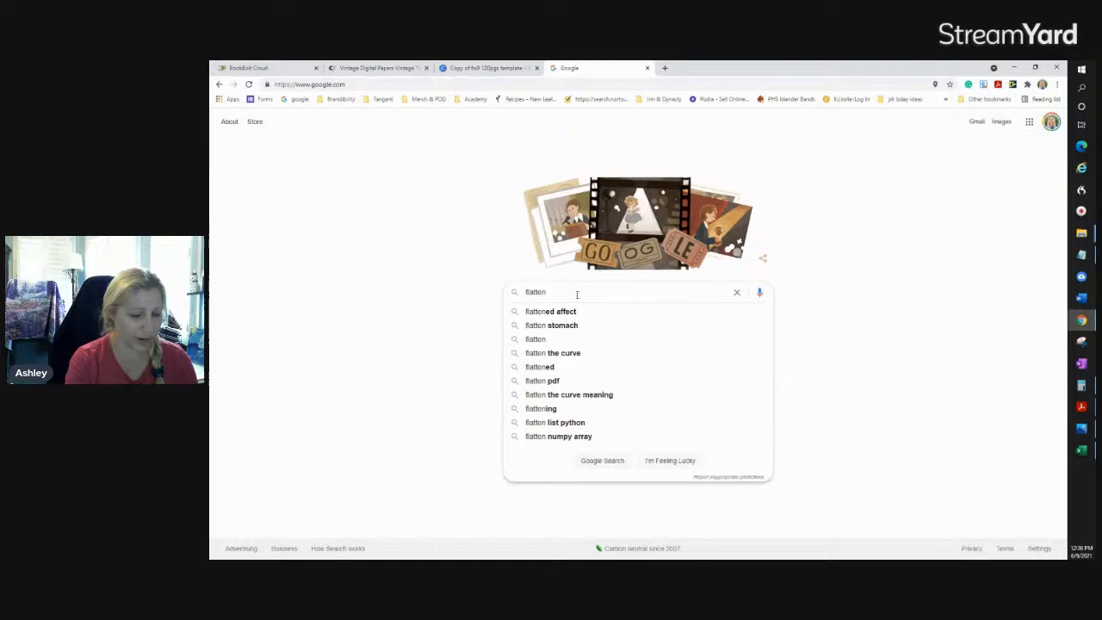
type(" pdf for")
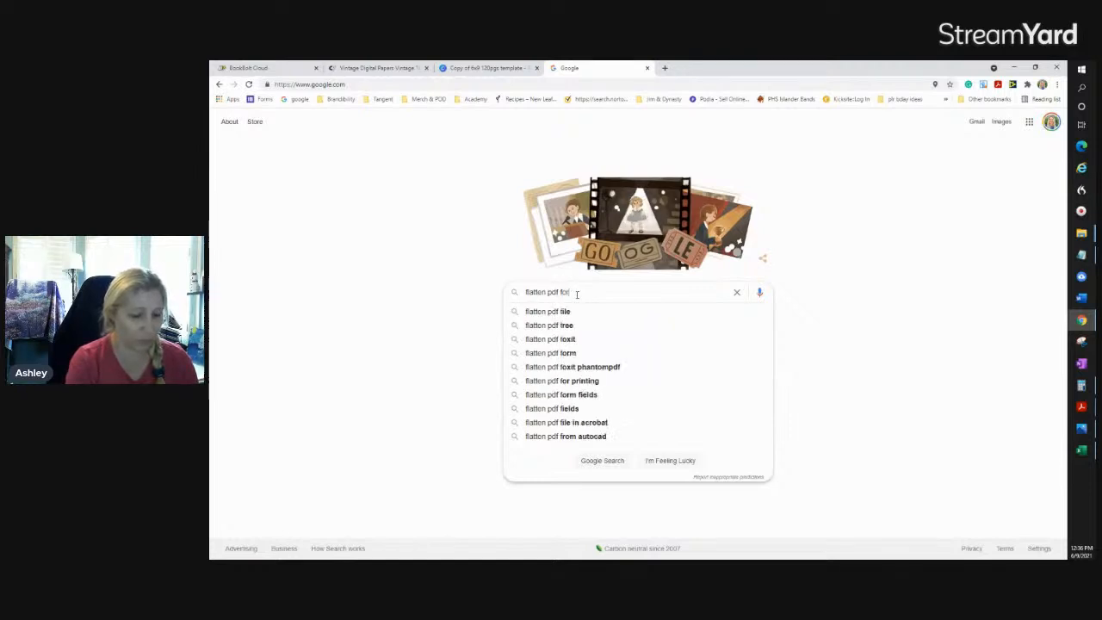
type(" free")
key("Return")
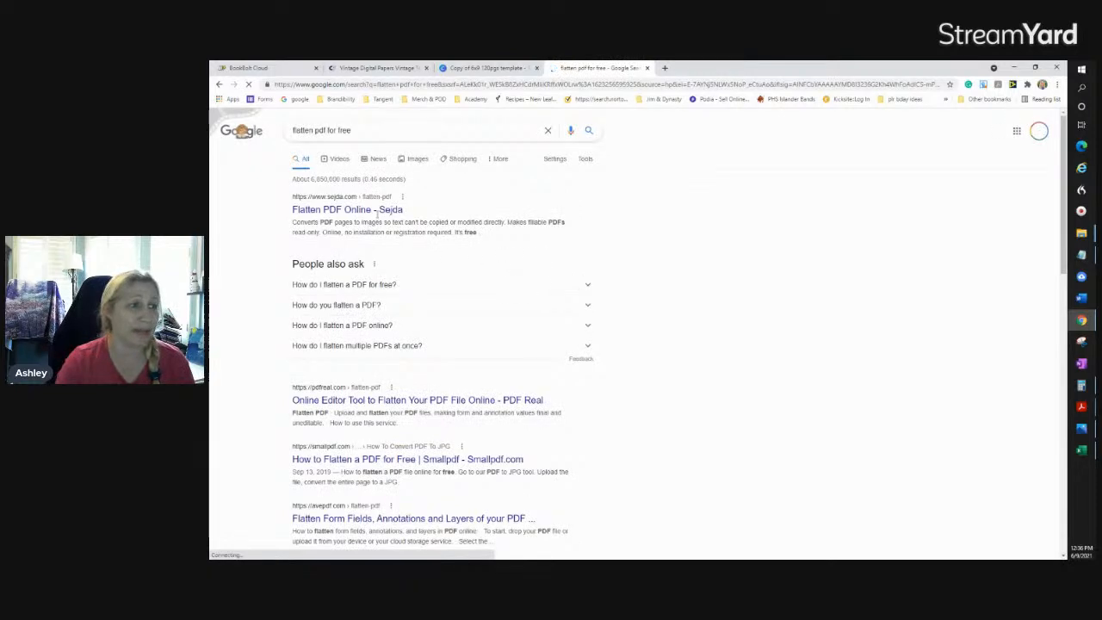
Look through the search results for PDF flattening tools and open Smallpdf's "How to Flatten a PDF for Free" article
left_click(375, 216)
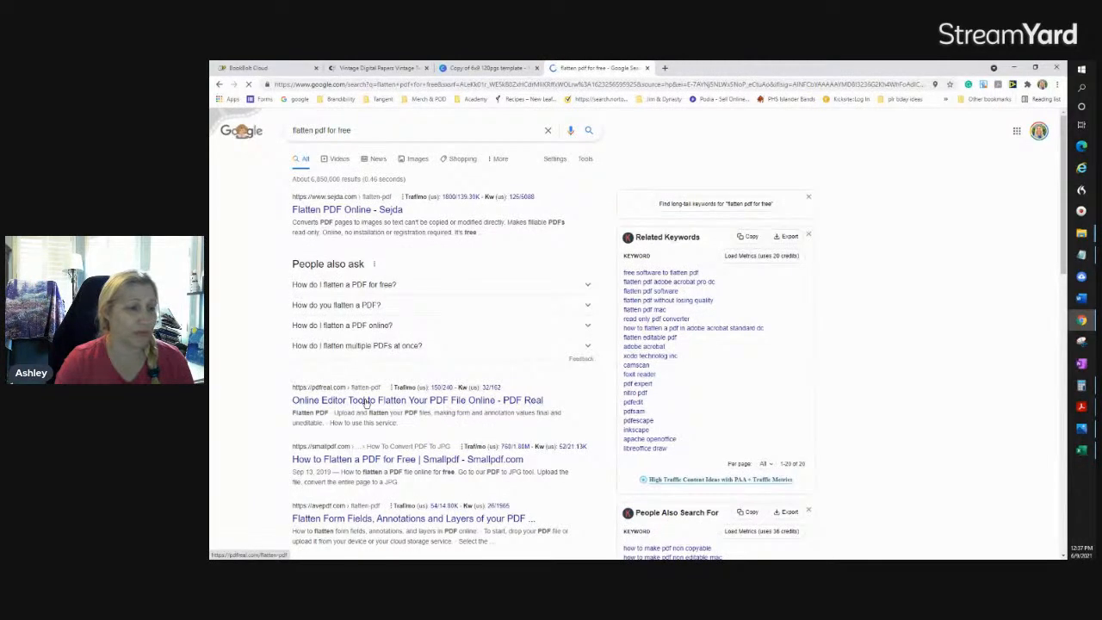
scroll(465, 406, "down", 1)
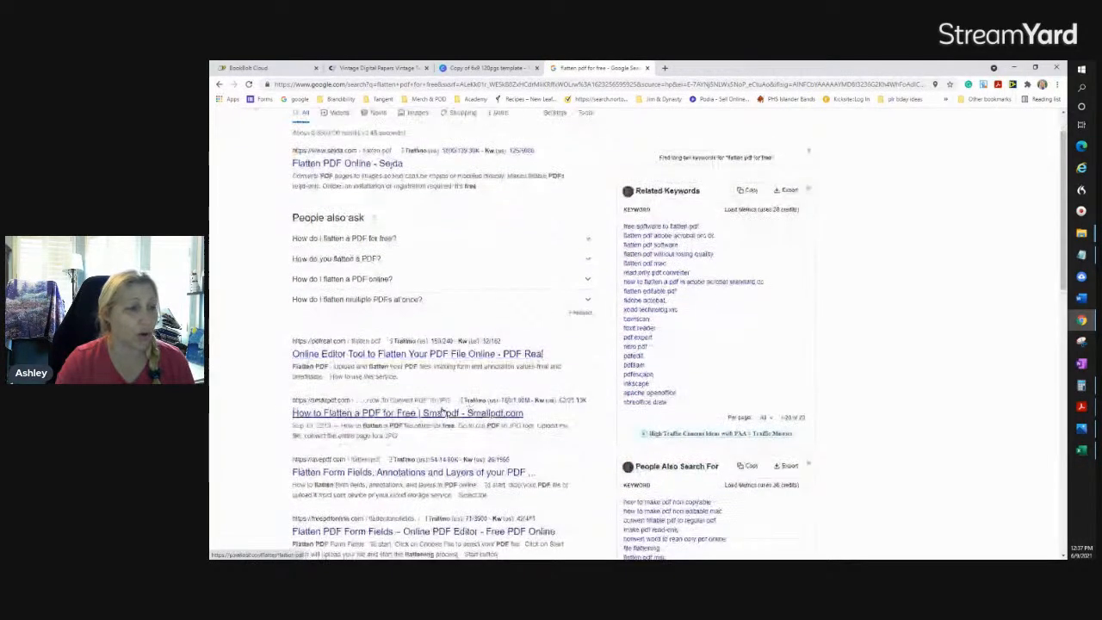
scroll(415, 407, "down", 1)
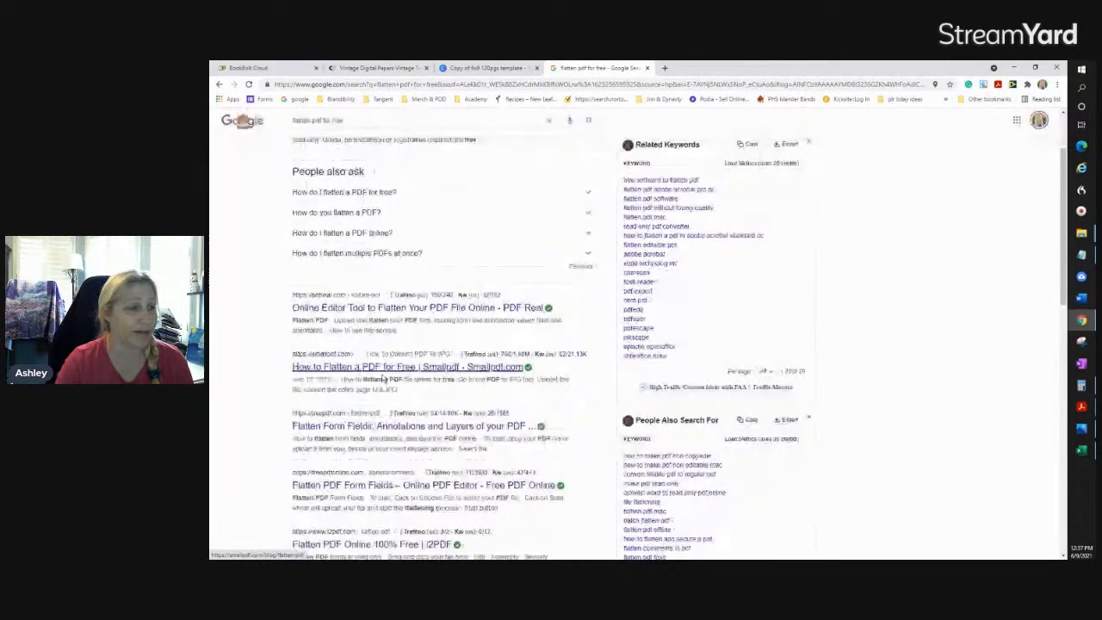
scroll(352, 369, "down", 1)
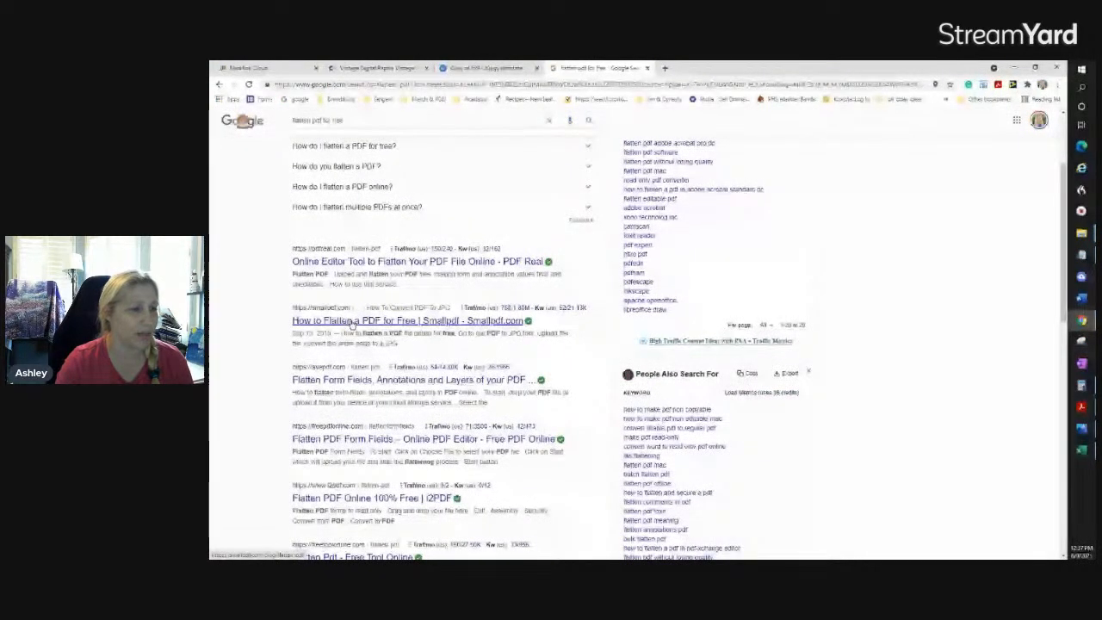
left_click(351, 324)
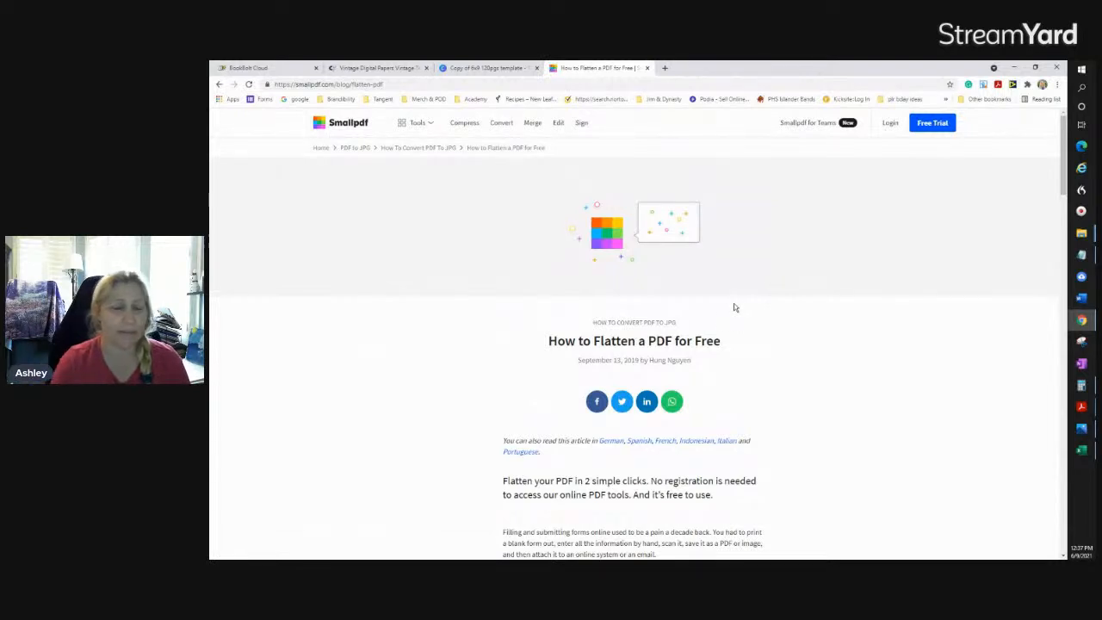
Skim the start of the Smallpdf article, and return to the search results to look over the other free flattening tools
scroll(777, 327, "down", 1)
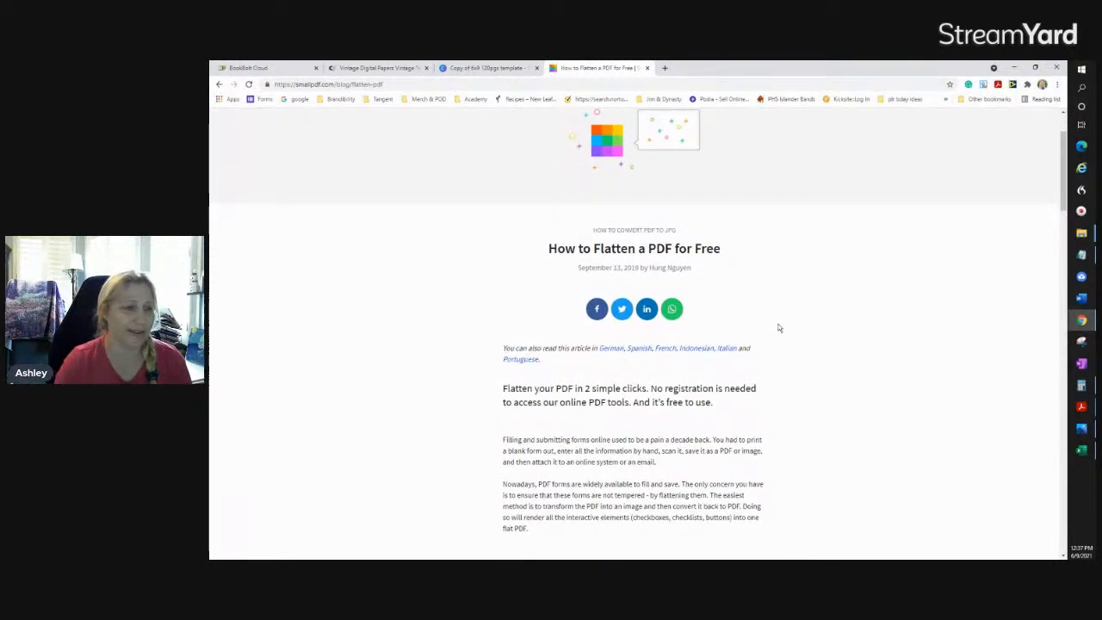
scroll(779, 328, "up", 1)
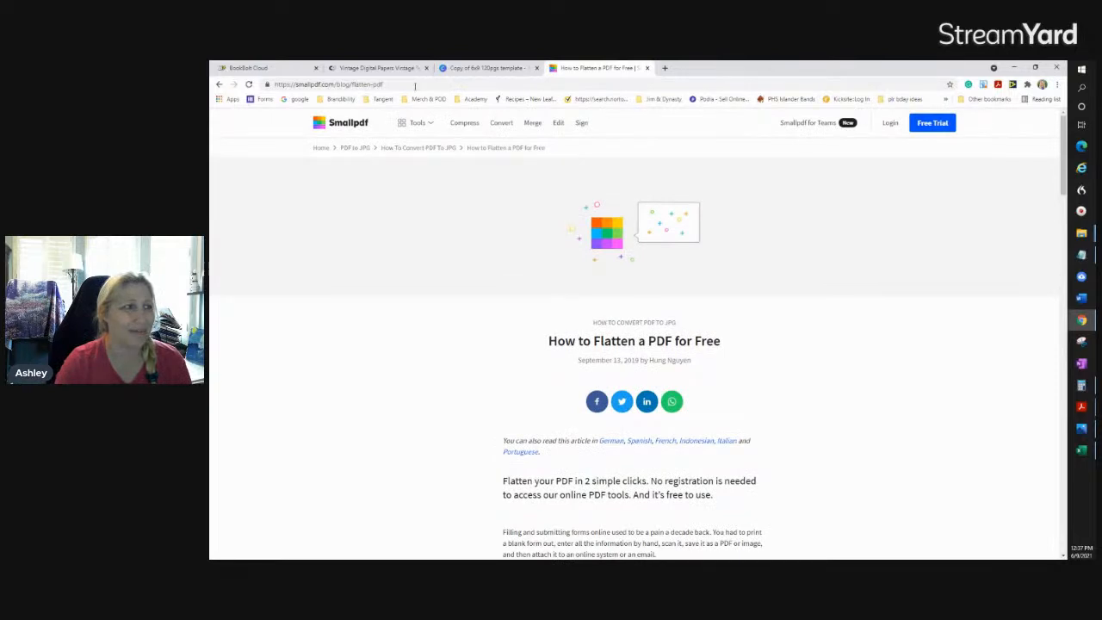
left_click(218, 84)
scroll(524, 320, "up", 1)
scroll(525, 323, "down", 2)
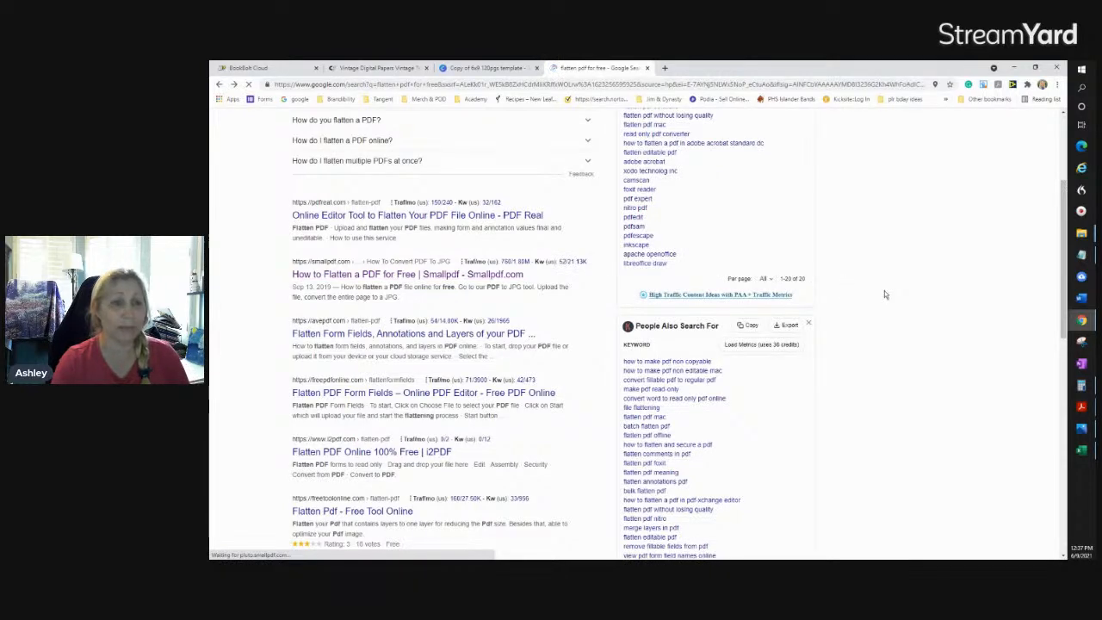
scroll(457, 224, "up", 2)
scroll(457, 208, "down", 1)
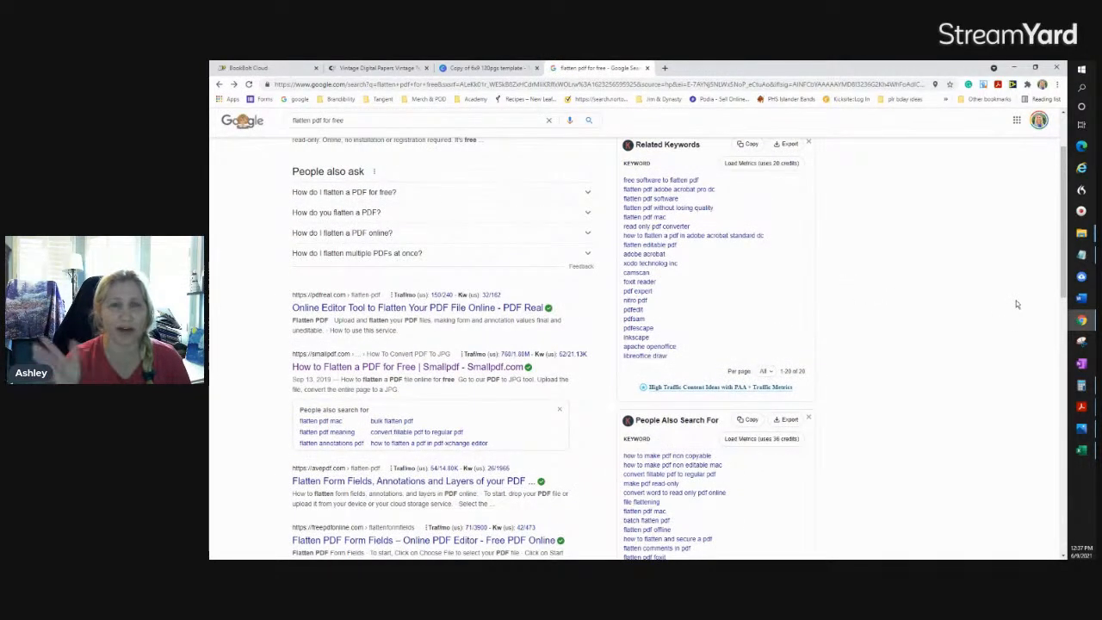
Switch back to the Canva cover design and close its download options without exporting
left_click(497, 67)
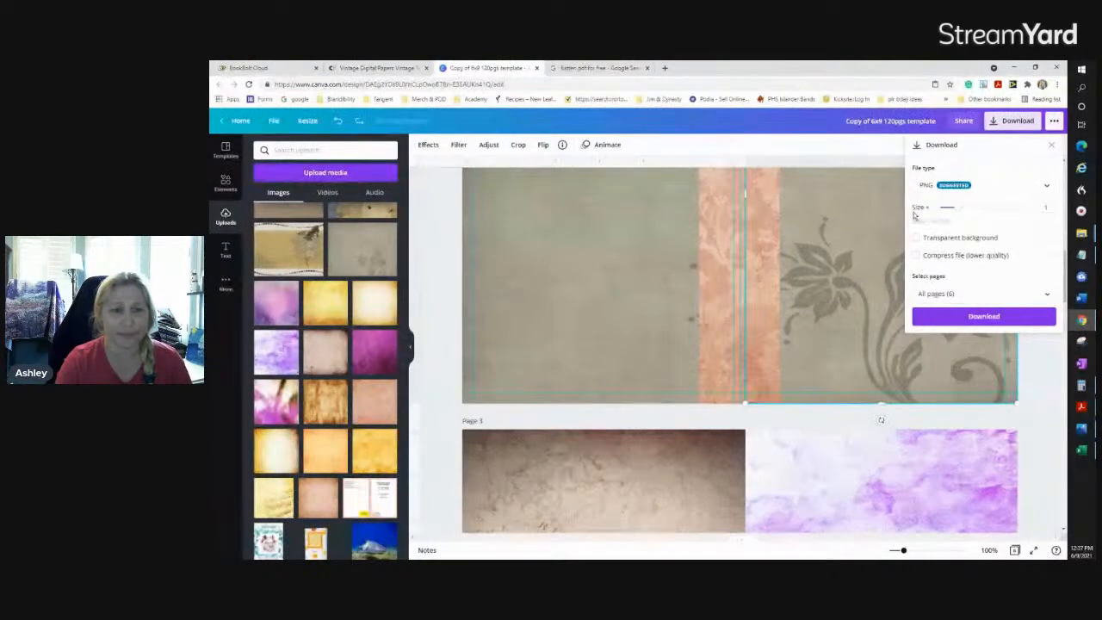
left_click(1057, 348)
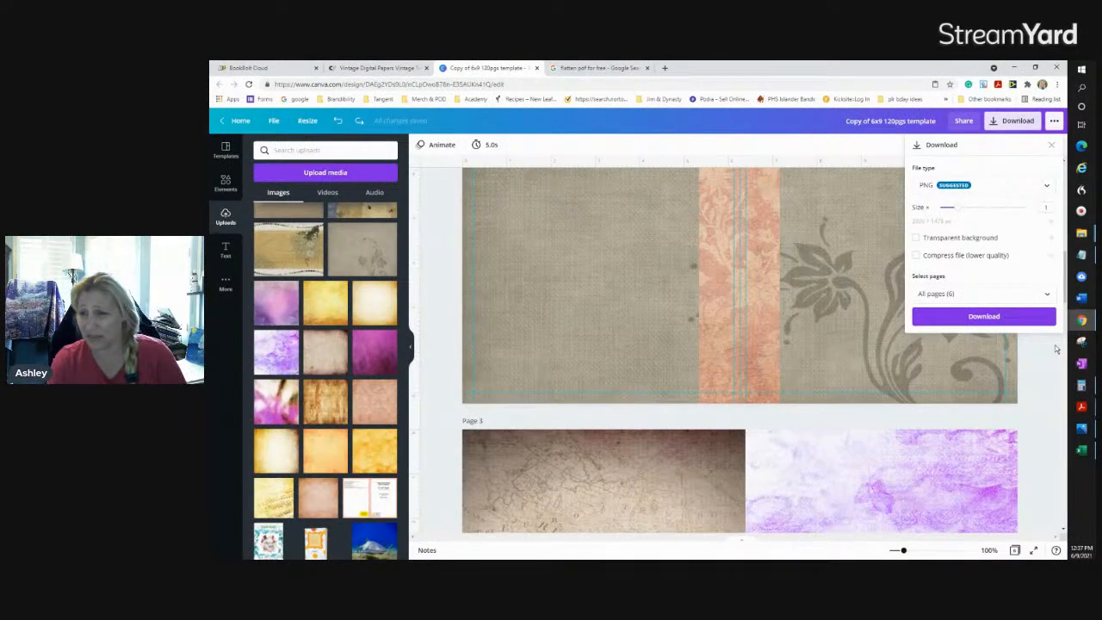
left_click(1052, 147)
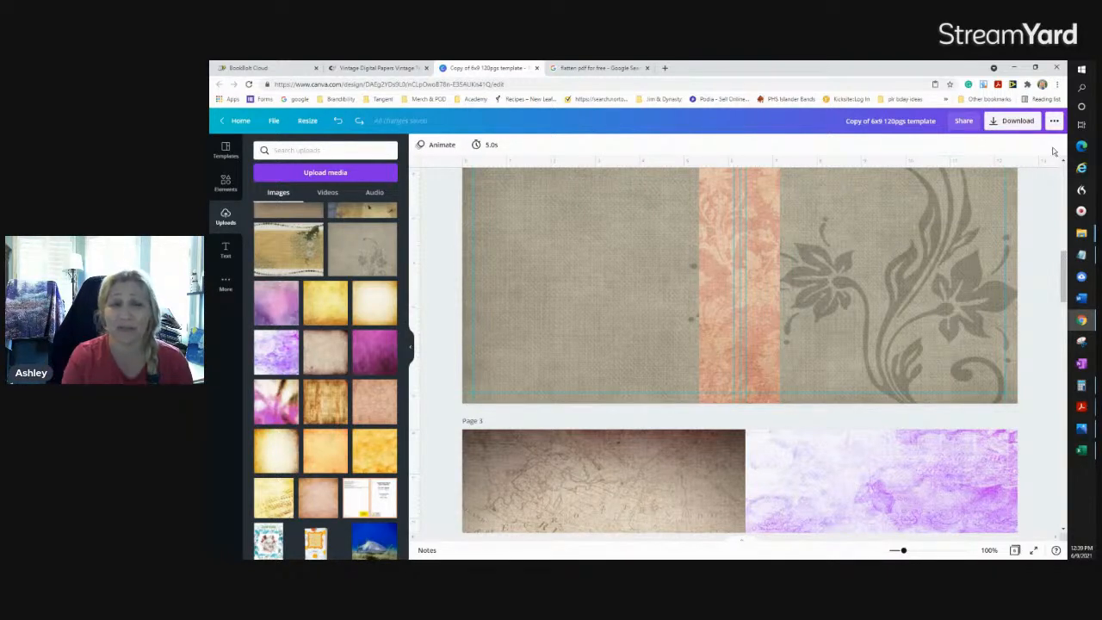
Reposition page 3's purple paper against the page's upper edge and slightly over the spine, viewing its adjustment and filter options in between
scroll(932, 368, "down", 1)
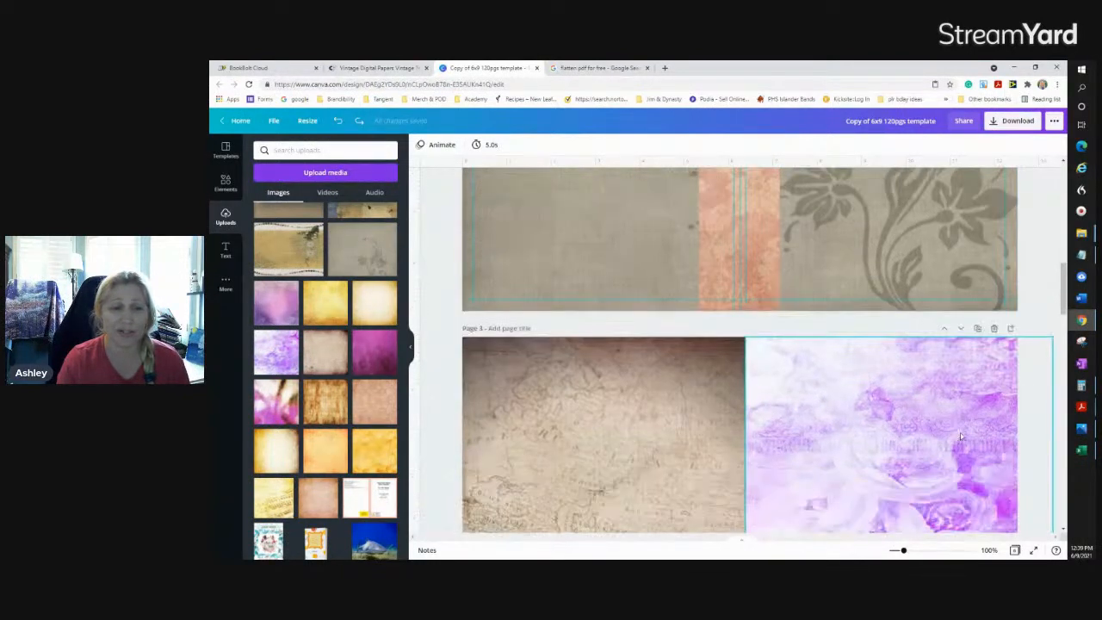
left_click_drag(913, 396, 913, 441)
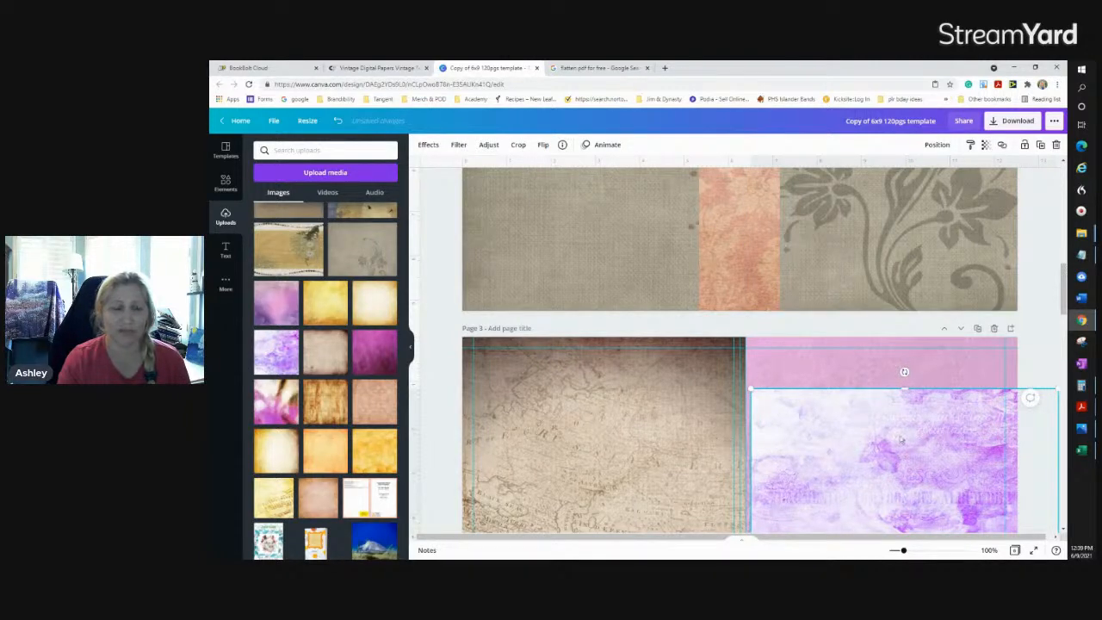
left_click_drag(899, 472, 899, 427)
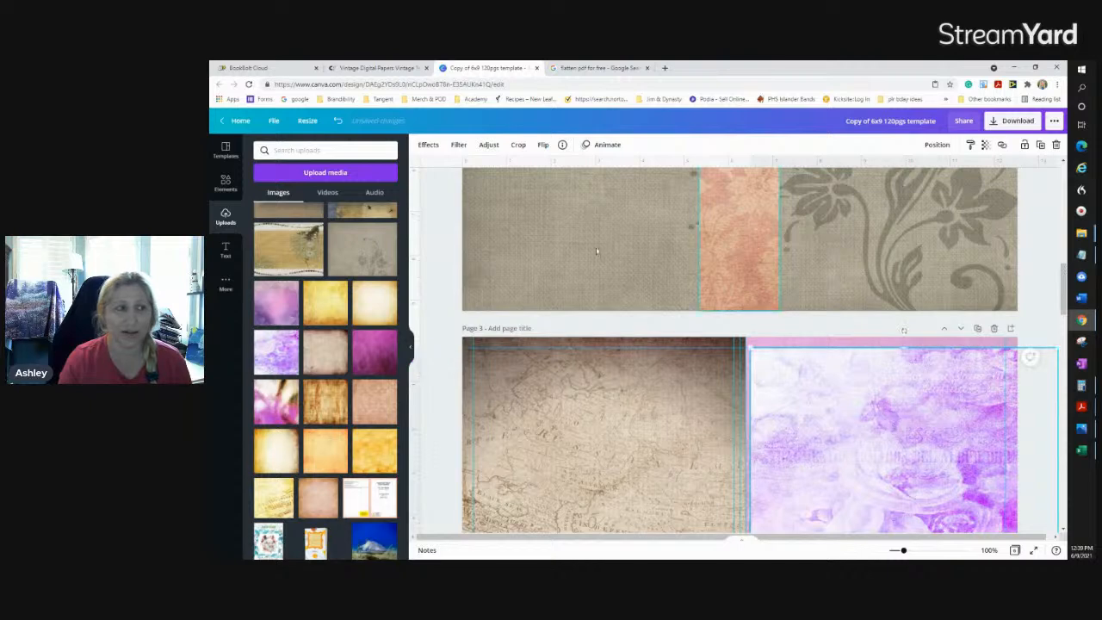
left_click(488, 147)
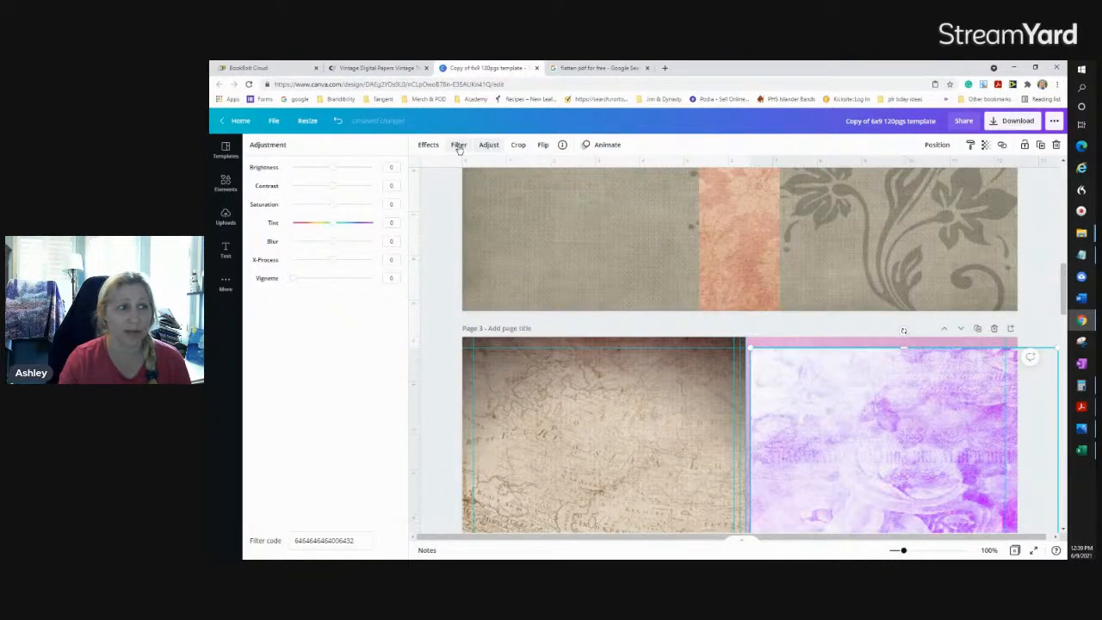
left_click(459, 147)
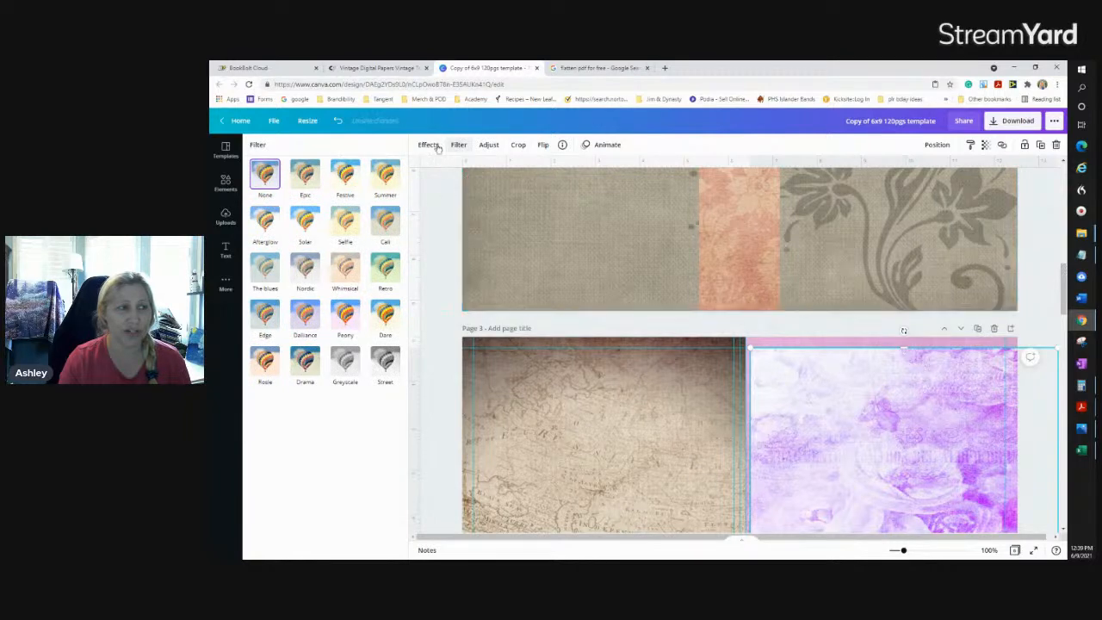
left_click_drag(832, 424, 825, 408)
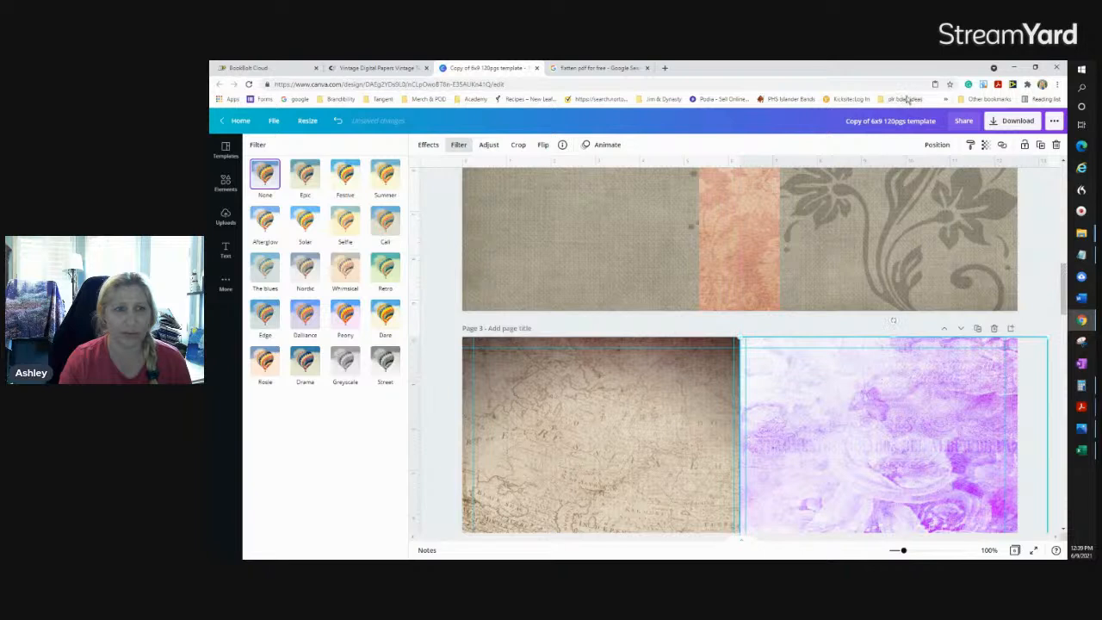
Set the transparency of page 3's purple paper to 74 and bring page 2's cover back into view
left_click(987, 145)
mouse_move(952, 173)
left_mouse_down()
mouse_move(928, 181)
mouse_move(941, 174)
left_mouse_up()
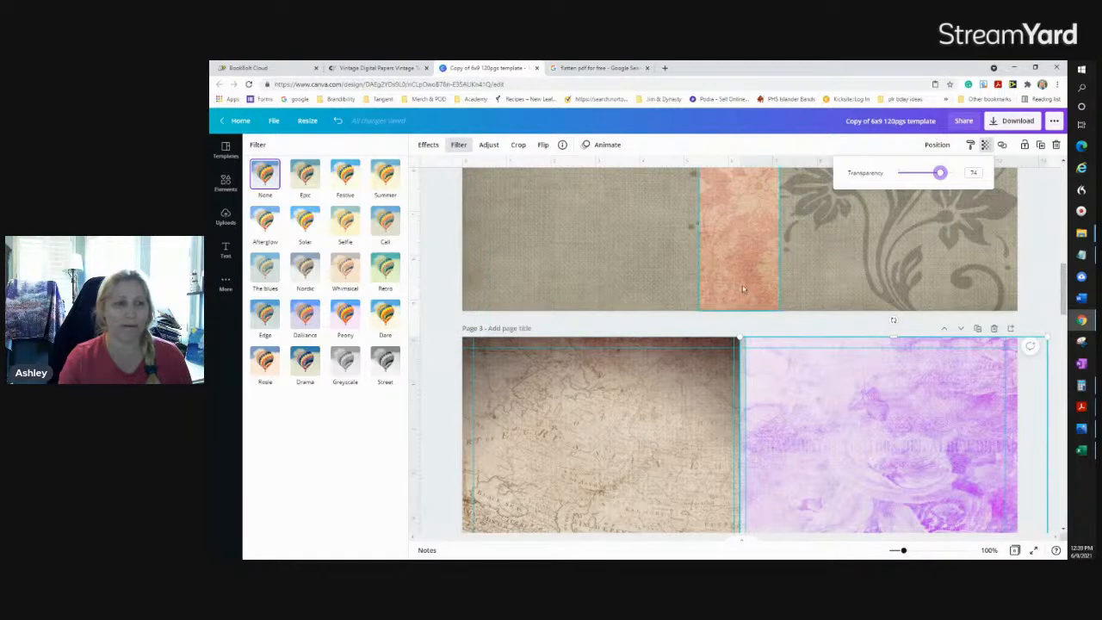
scroll(836, 272, "up", 1)
scroll(836, 272, "up", 4)
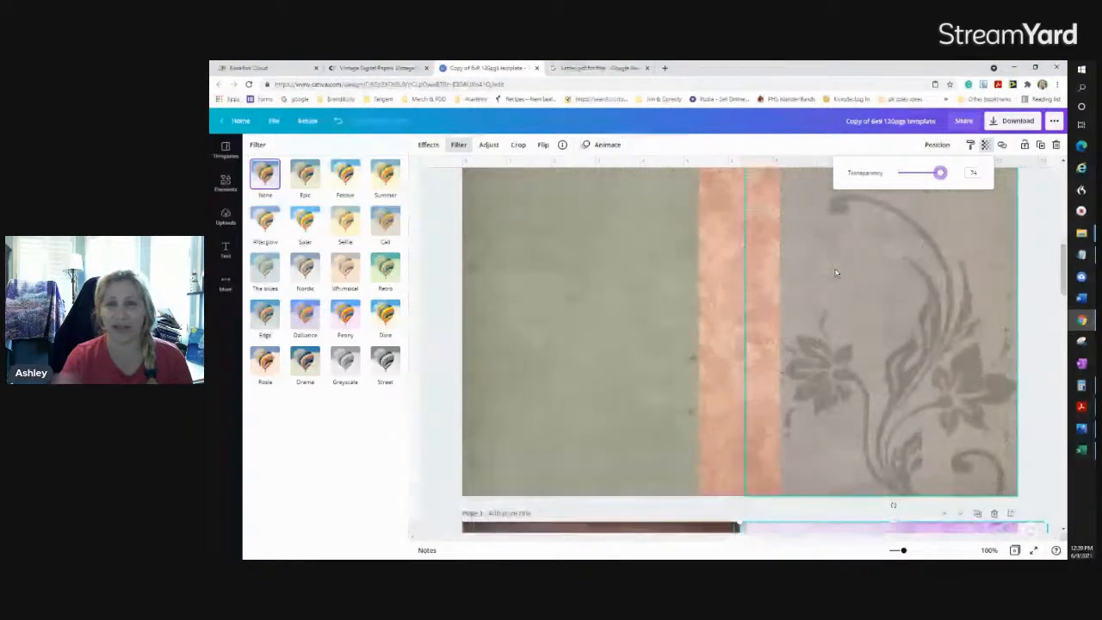
scroll(835, 272, "up", 1)
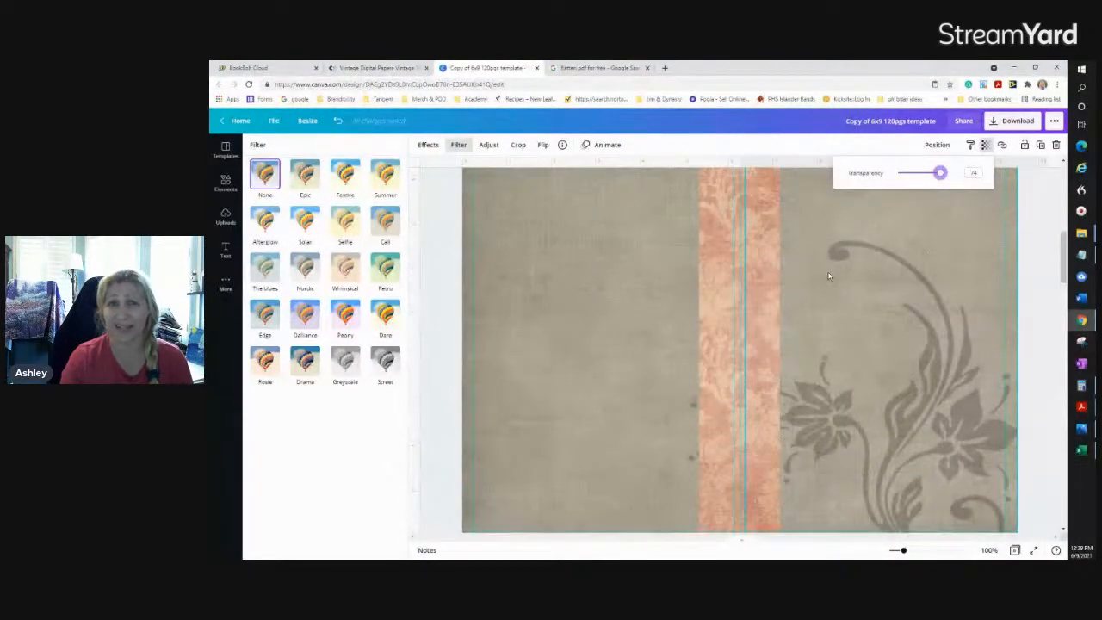